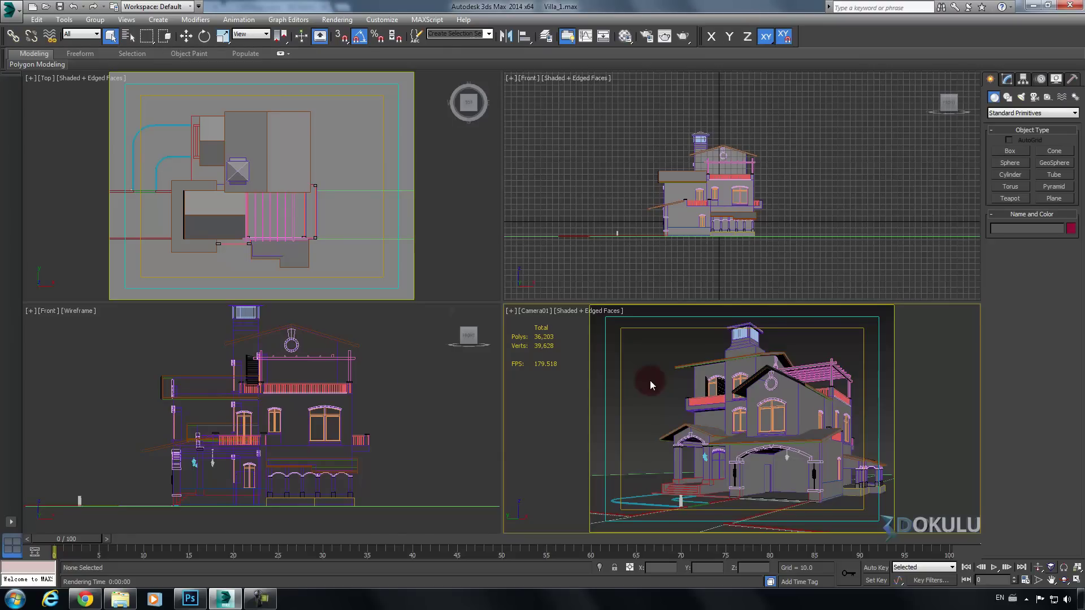
Maximize the Camera01 viewport of the villa, then bring the villa modelling tutorial page forward in the browser
{"action": "key", "text": "alt+w"}
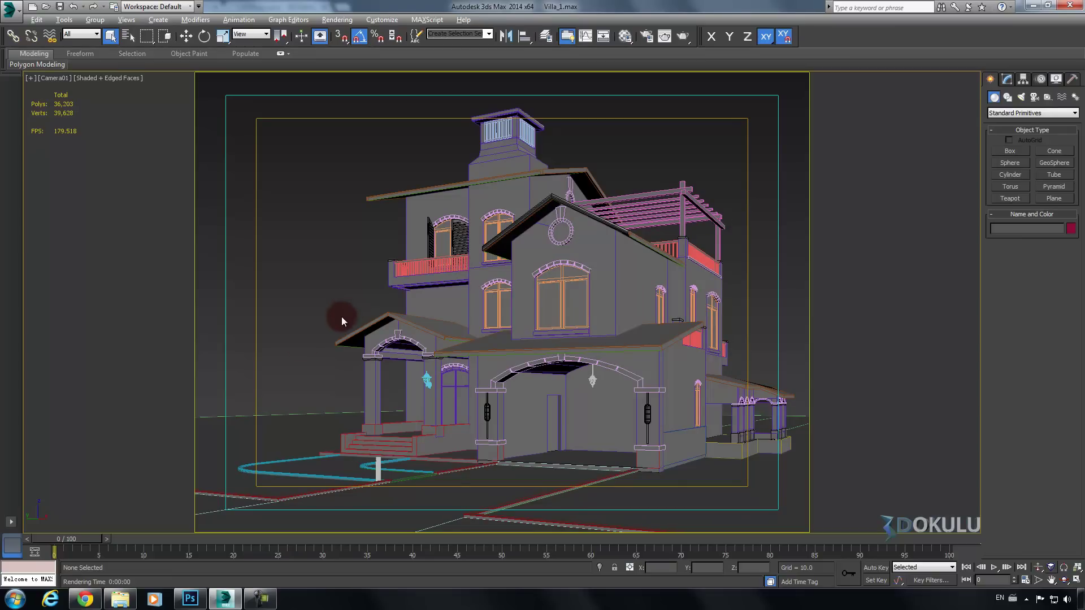
{"action": "left_click", "coordinate": [86, 598]}
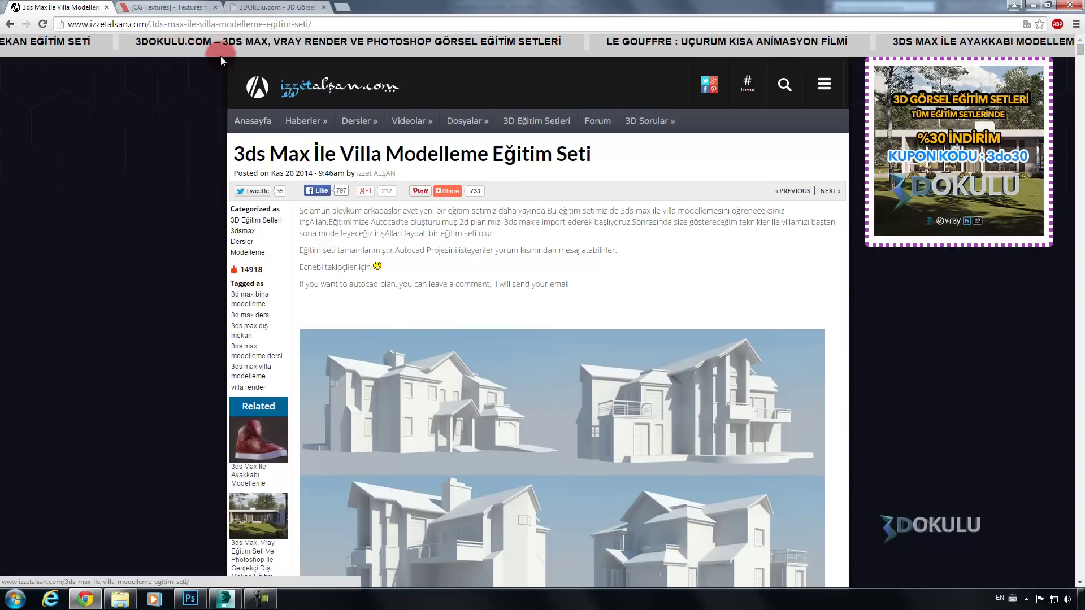
Scroll through the villa tutorial's render images, then switch to the 3DOkulu.com tab
{"action": "scroll", "coordinate": [518, 284], "scroll_direction": "down", "scroll_amount": 2}
{"action": "scroll", "coordinate": [525, 288], "scroll_direction": "down", "scroll_amount": 4}
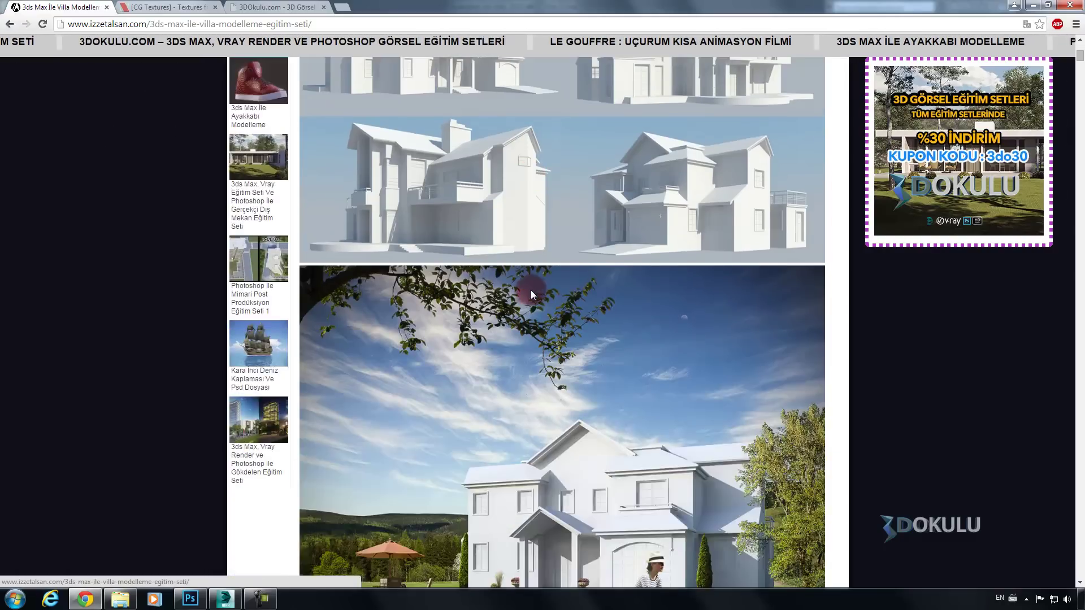
{"action": "scroll", "coordinate": [530, 294], "scroll_direction": "down", "scroll_amount": 7}
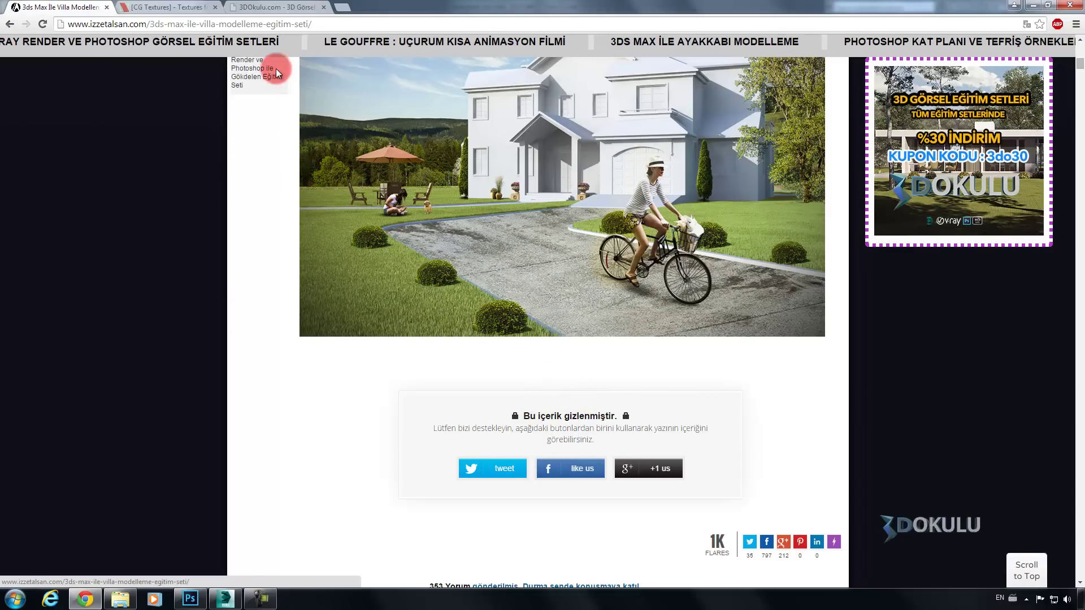
{"action": "left_click", "coordinate": [275, 7]}
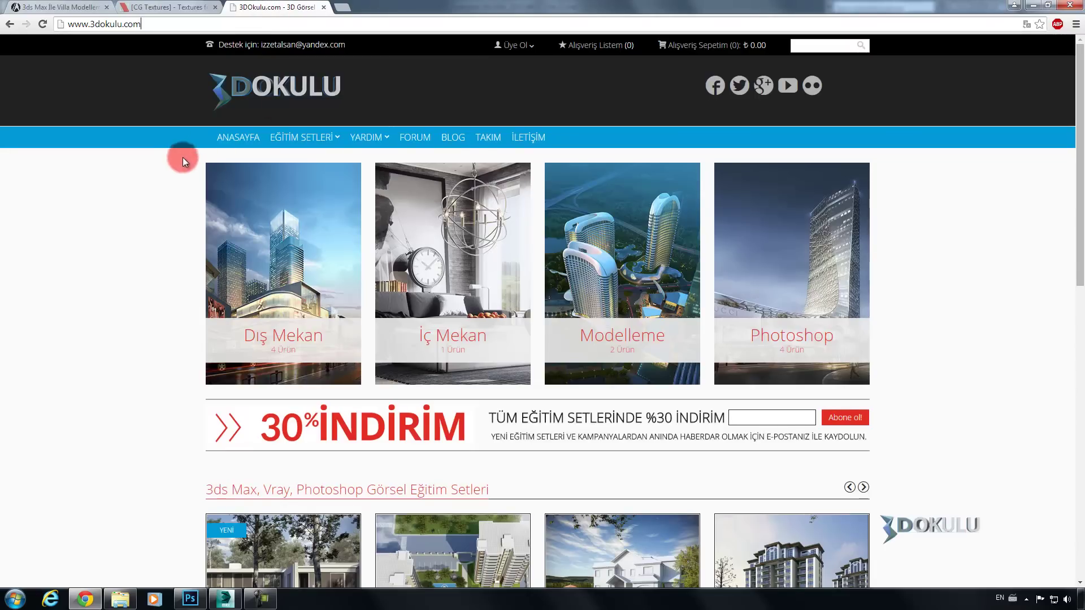
Browse the 3DOkulu training-set cards, then return to the Villa_1.max camera view in 3ds Max
{"action": "scroll", "coordinate": [182, 157], "scroll_direction": "down", "scroll_amount": 1}
{"action": "scroll", "coordinate": [191, 224], "scroll_direction": "down", "scroll_amount": 2}
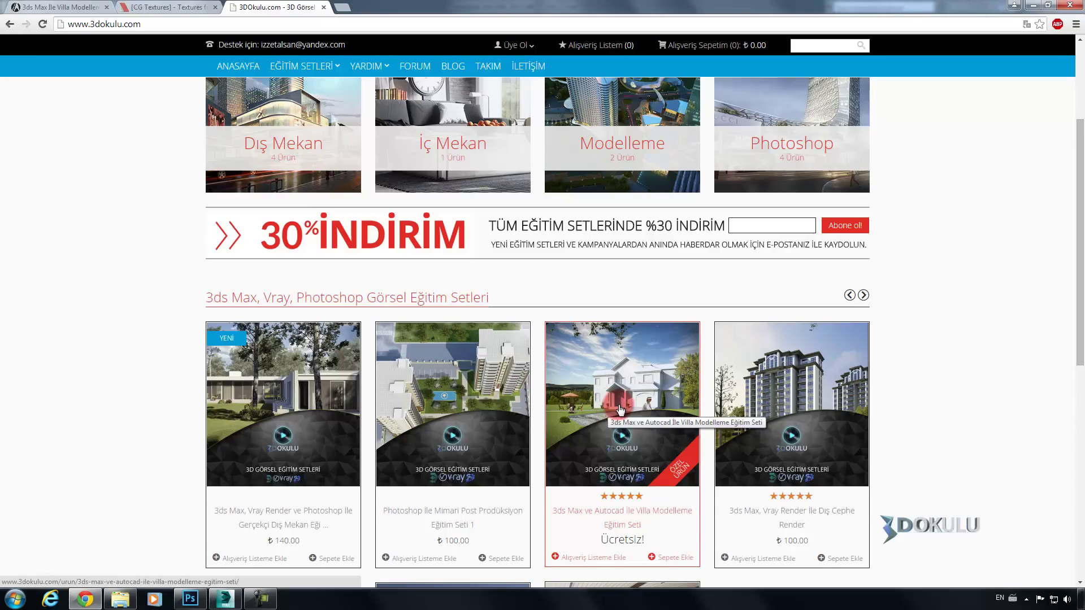
{"action": "scroll", "coordinate": [619, 409], "scroll_direction": "down", "scroll_amount": 1}
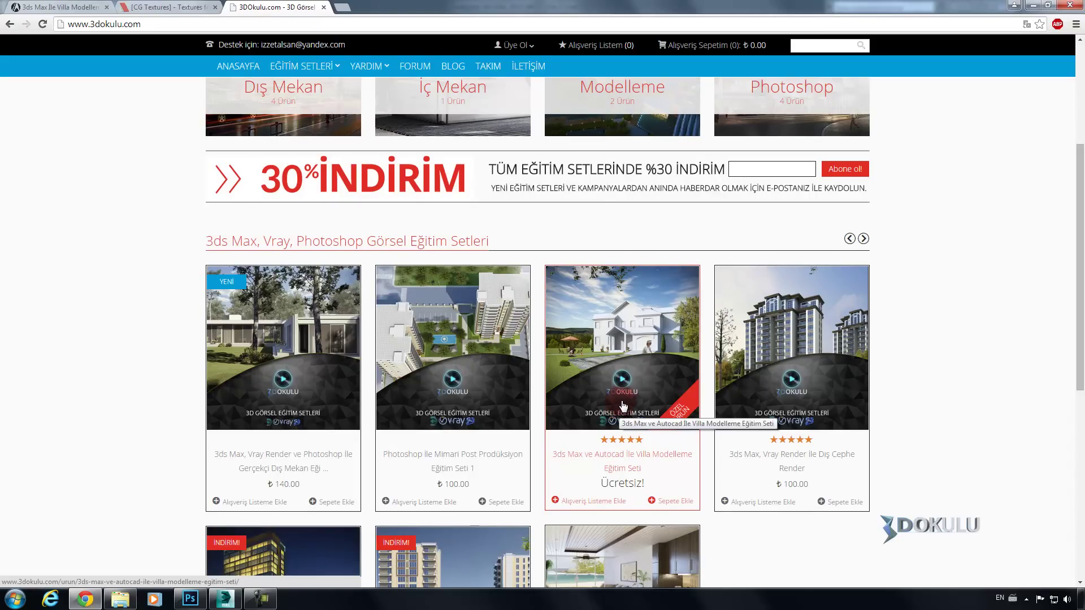
{"action": "scroll", "coordinate": [174, 366], "scroll_direction": "up", "scroll_amount": 1}
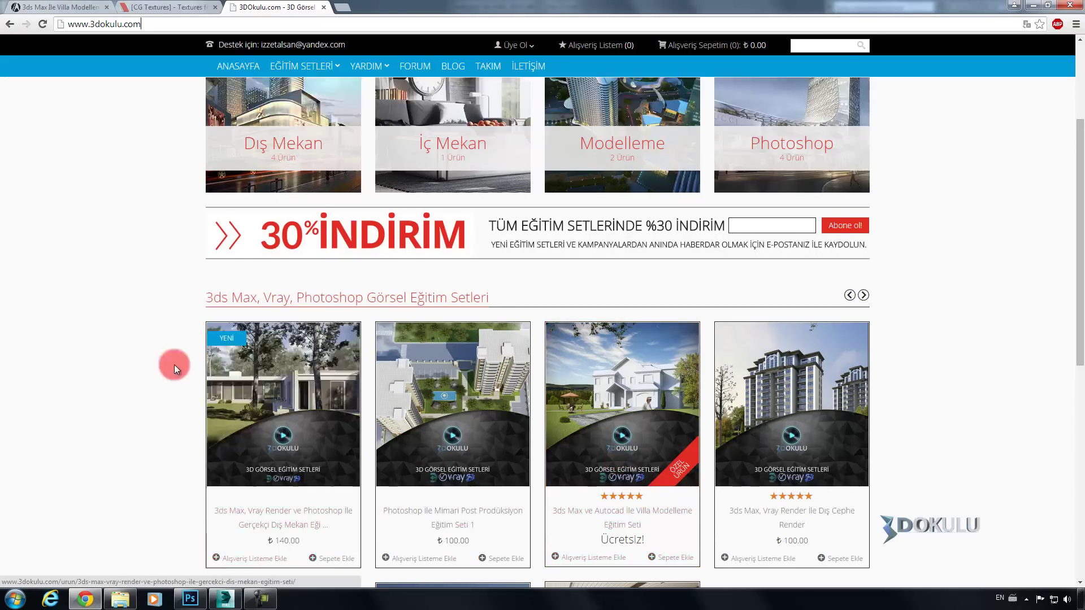
{"action": "scroll", "coordinate": [174, 364], "scroll_direction": "up", "scroll_amount": 2}
{"action": "left_click", "coordinate": [225, 598]}
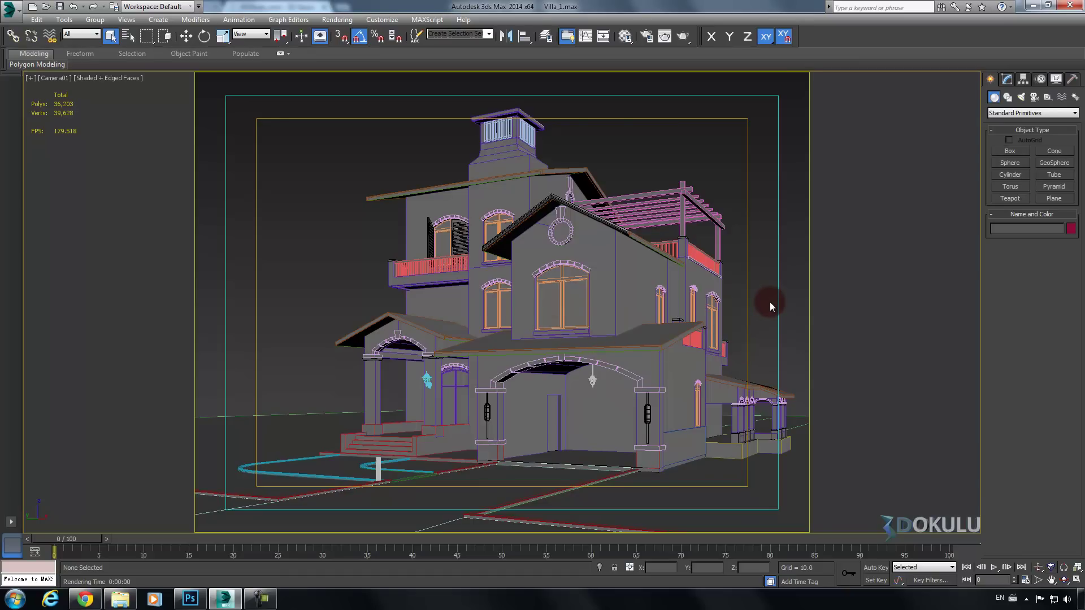
Assign the 01 - Default material to every object in the villa scene
{"action": "left_click", "coordinate": [626, 38]}
{"action": "left_click_drag", "start_coordinate": [641, 98], "coordinate": [885, 76]}
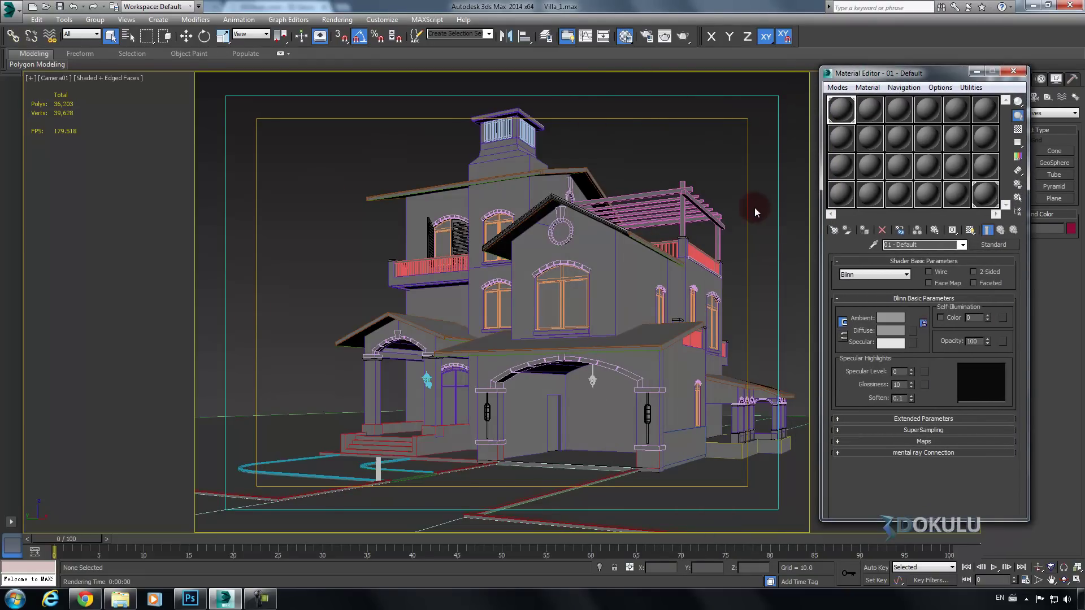
{"action": "key", "text": "ctrl+a"}
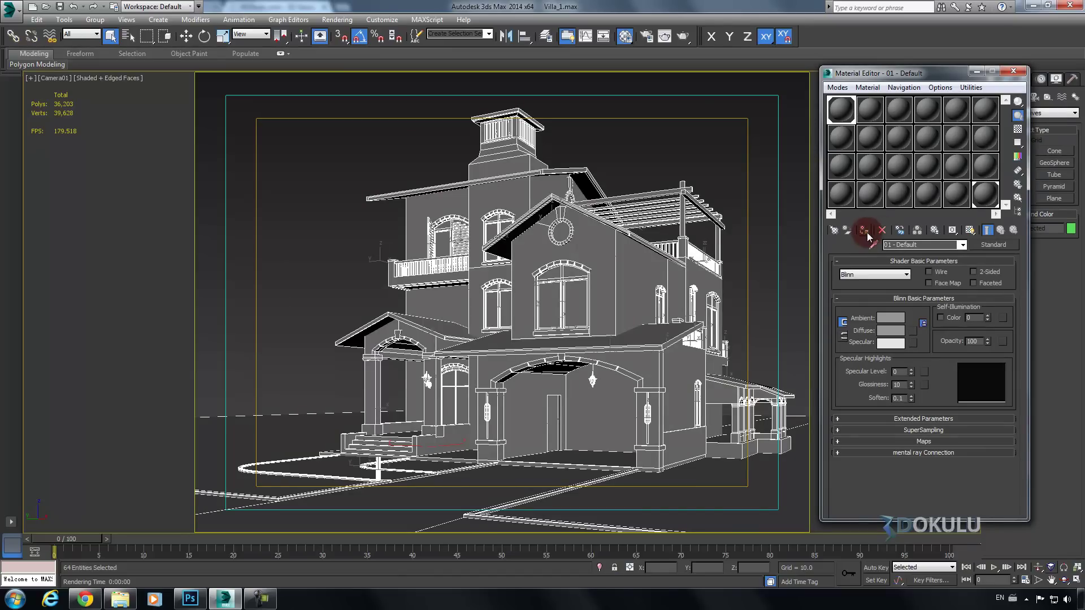
{"action": "left_click", "coordinate": [864, 230]}
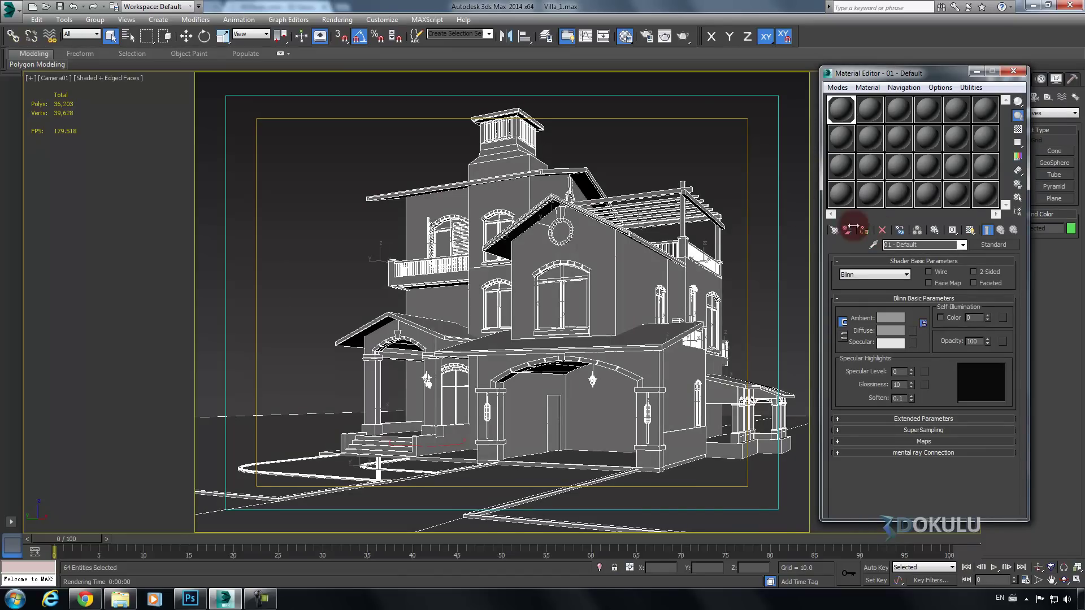
{"action": "left_click", "coordinate": [699, 154]}
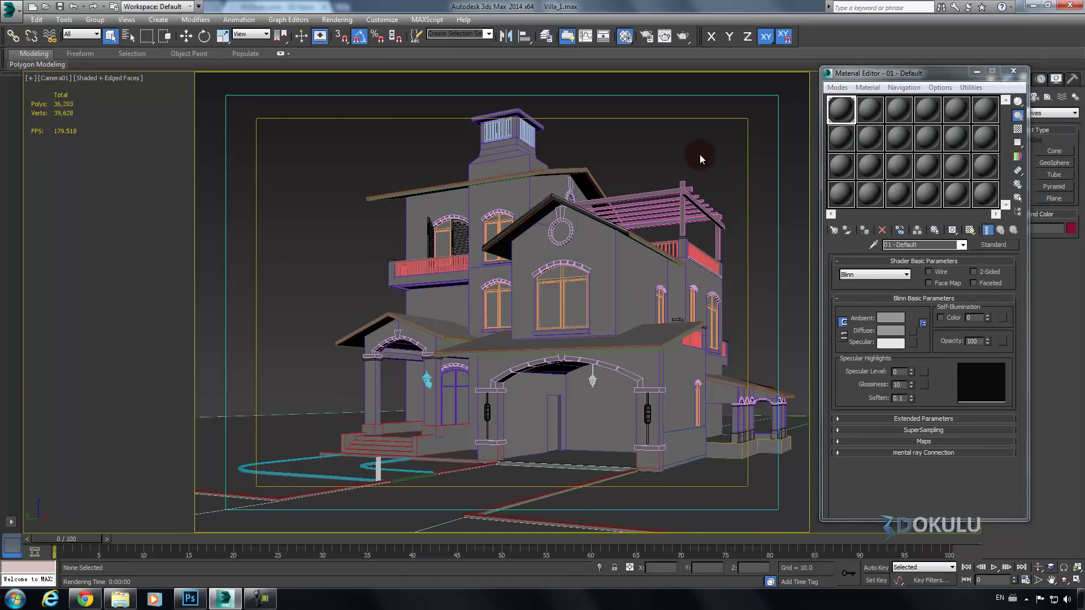
Switch the viewport to the Left view, frame the villa, and minimize the Material Editor
{"action": "key", "text": "l"}
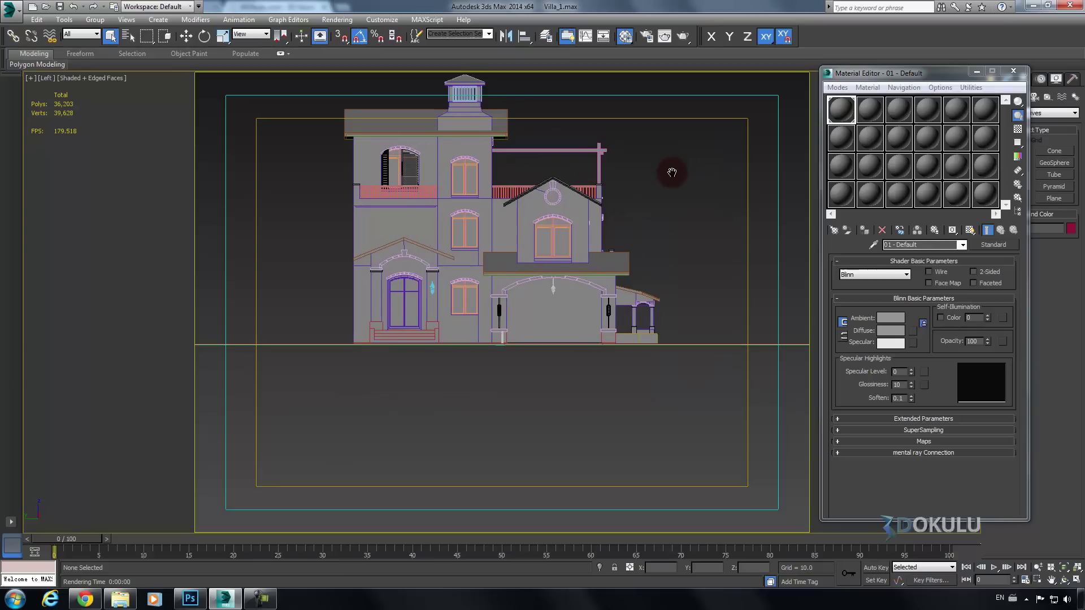
{"action": "scroll", "coordinate": [629, 192], "scroll_direction": "down", "scroll_amount": 5}
{"action": "middle_click_drag", "start_coordinate": [628, 192], "coordinate": [397, 259]}
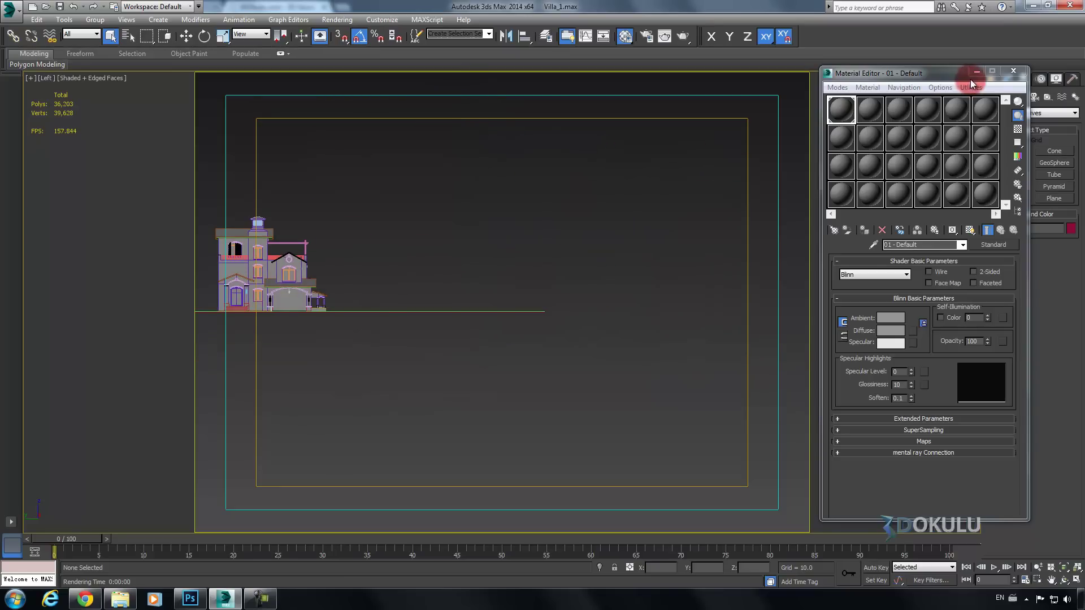
{"action": "left_click", "coordinate": [976, 72]}
Create a target camera in the Left view aimed at the villa and select it
{"action": "left_click", "coordinate": [1034, 97]}
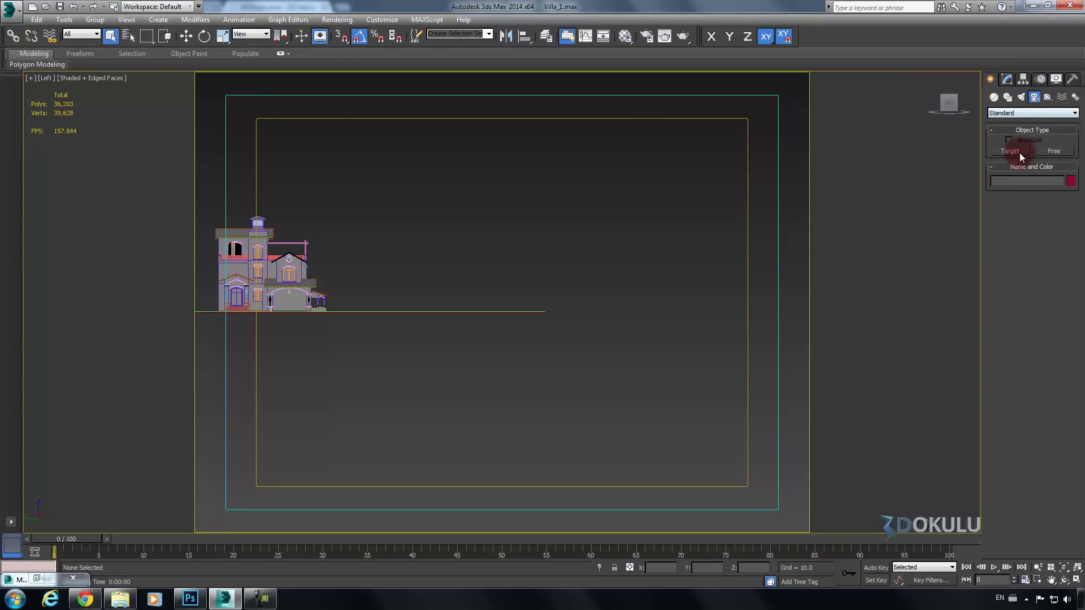
{"action": "left_click", "coordinate": [1010, 150]}
{"action": "left_click_drag", "start_coordinate": [637, 287], "coordinate": [613, 286]}
{"action": "right_click", "coordinate": [613, 286]}
{"action": "mouse_move", "coordinate": [383, 281]}
{"action": "middle_mouse_down"}
{"action": "mouse_move", "coordinate": [535, 273]}
{"action": "mouse_move", "coordinate": [537, 245]}
{"action": "mouse_move", "coordinate": [592, 247]}
{"action": "middle_mouse_up"}
{"action": "left_click", "coordinate": [517, 278]}
{"action": "scroll", "coordinate": [524, 278], "scroll_direction": "up", "scroll_amount": 3}
{"action": "scroll", "coordinate": [523, 278], "scroll_direction": "up", "scroll_amount": 2}
{"action": "key", "text": "w"}
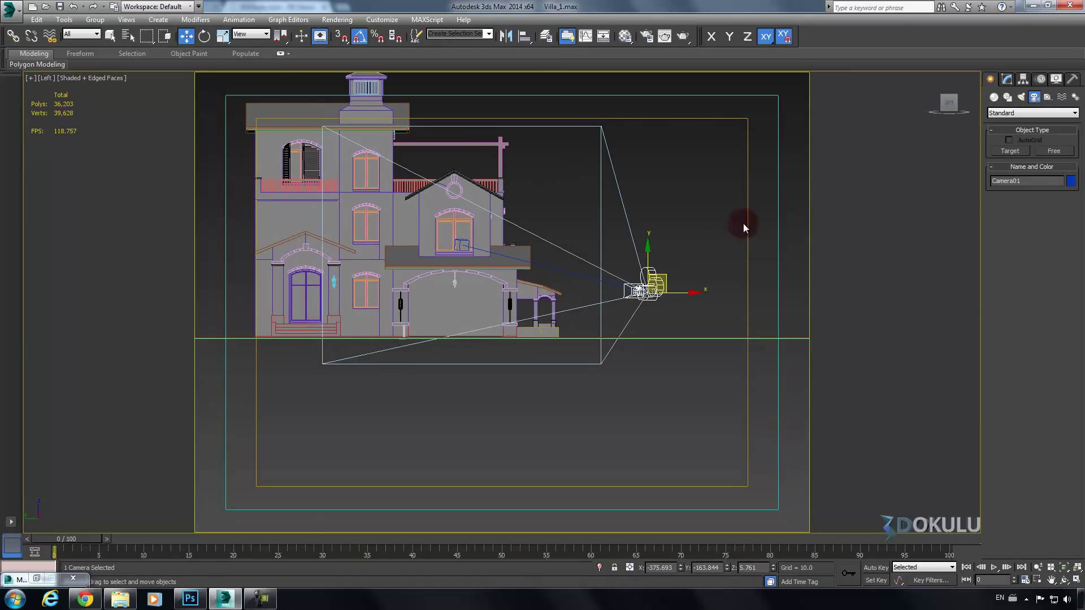
Replace Camera01's old Camera Correction modifier with a freshly applied one
{"action": "left_click", "coordinate": [1007, 83]}
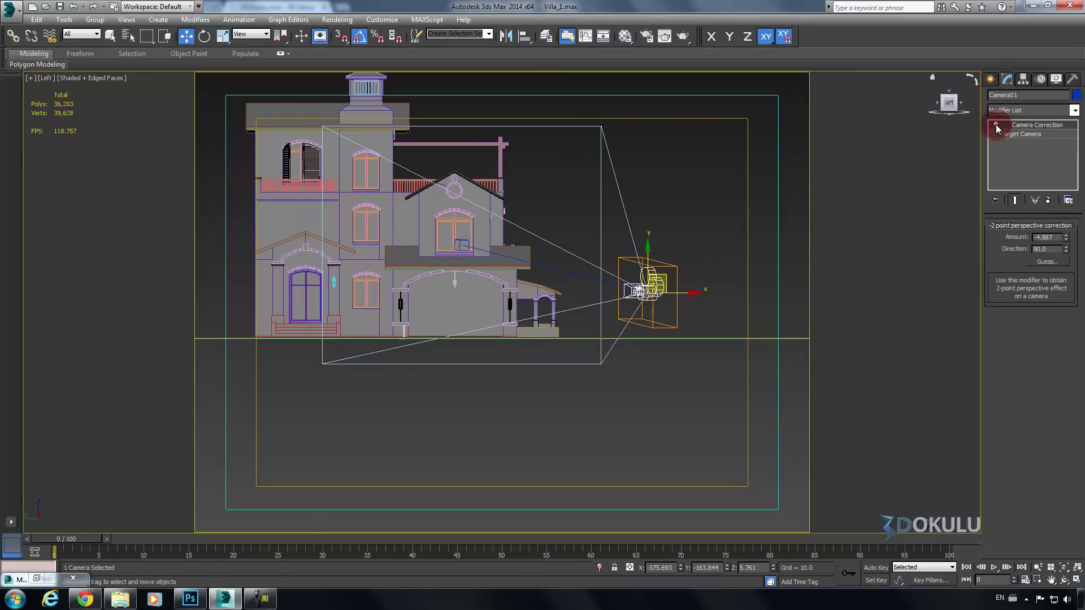
{"action": "key", "text": "c"}
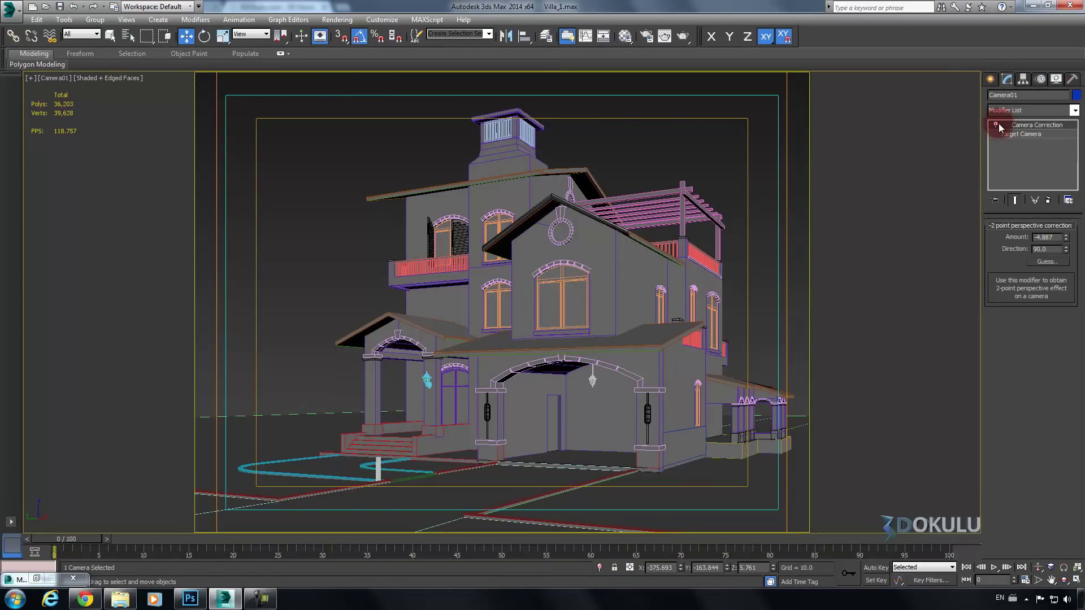
{"action": "left_click", "coordinate": [996, 125]}
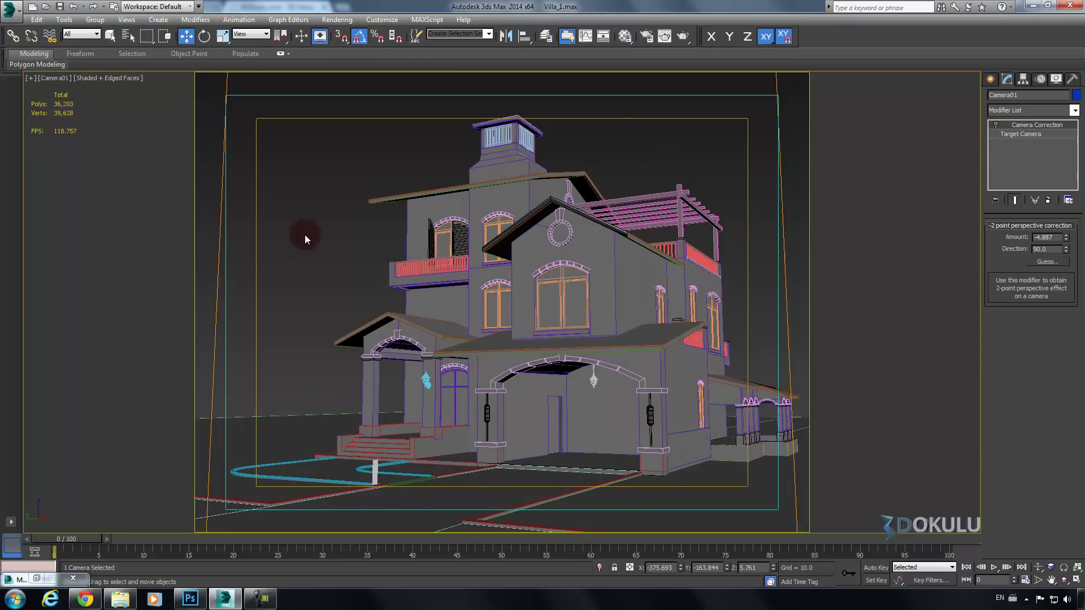
{"action": "left_click", "coordinate": [48, 79]}
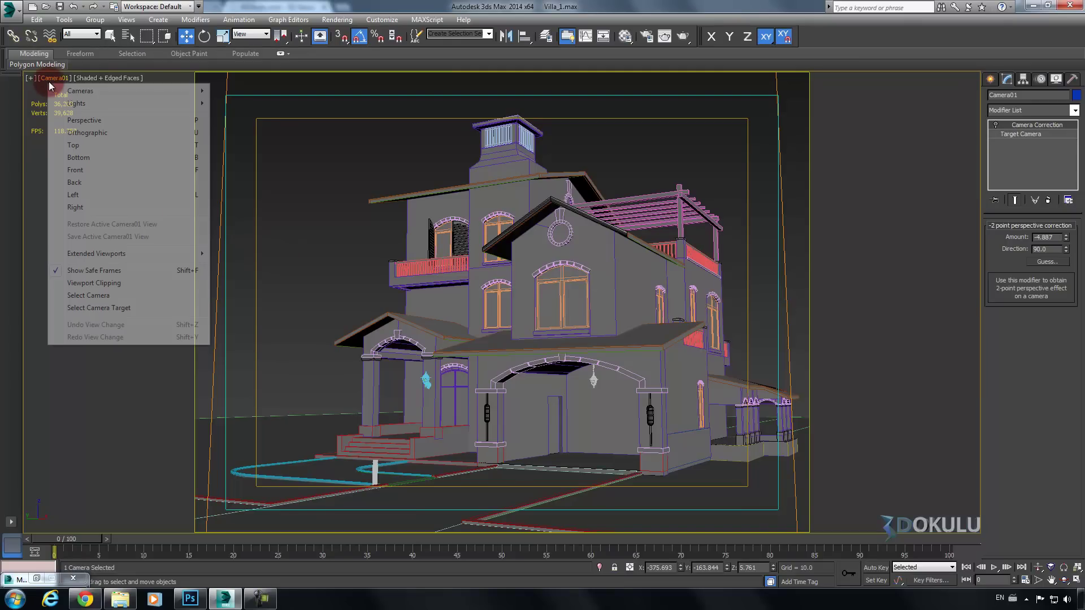
{"action": "left_click", "coordinate": [90, 297]}
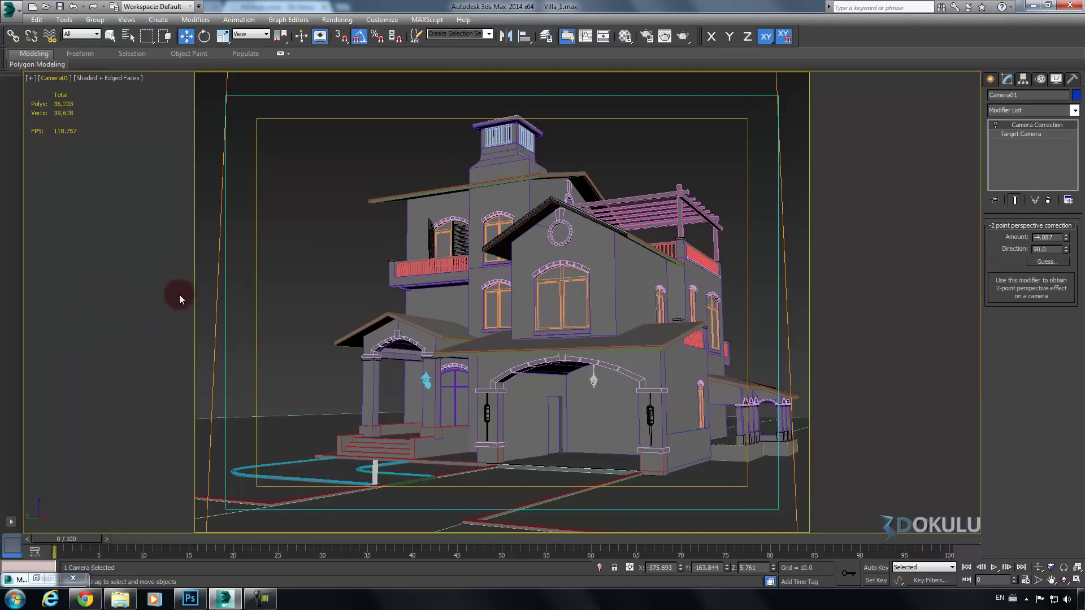
{"action": "left_click", "coordinate": [1048, 200]}
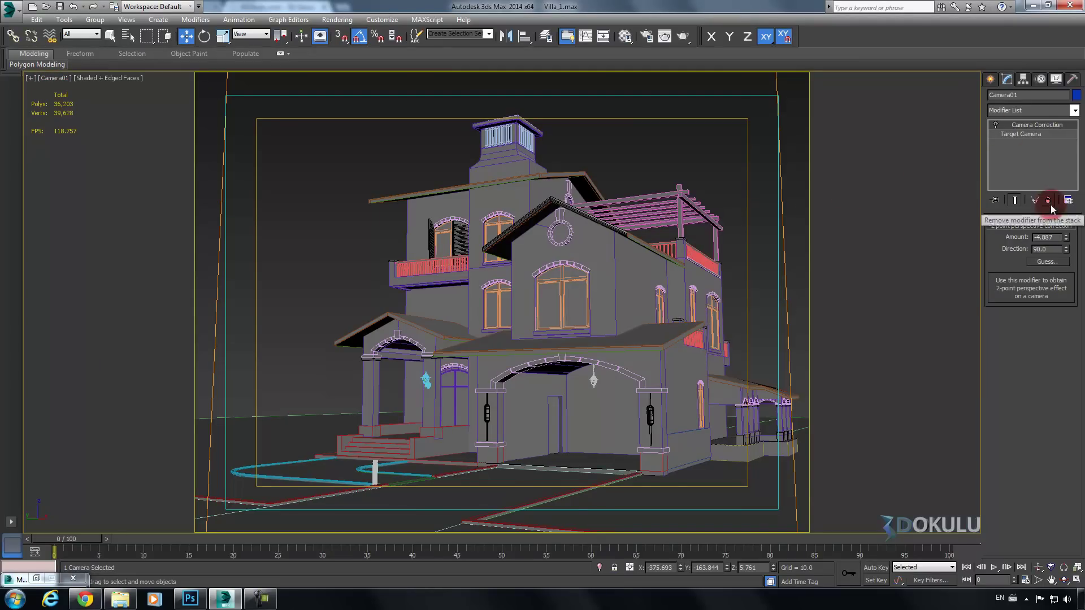
{"action": "right_click", "coordinate": [311, 207]}
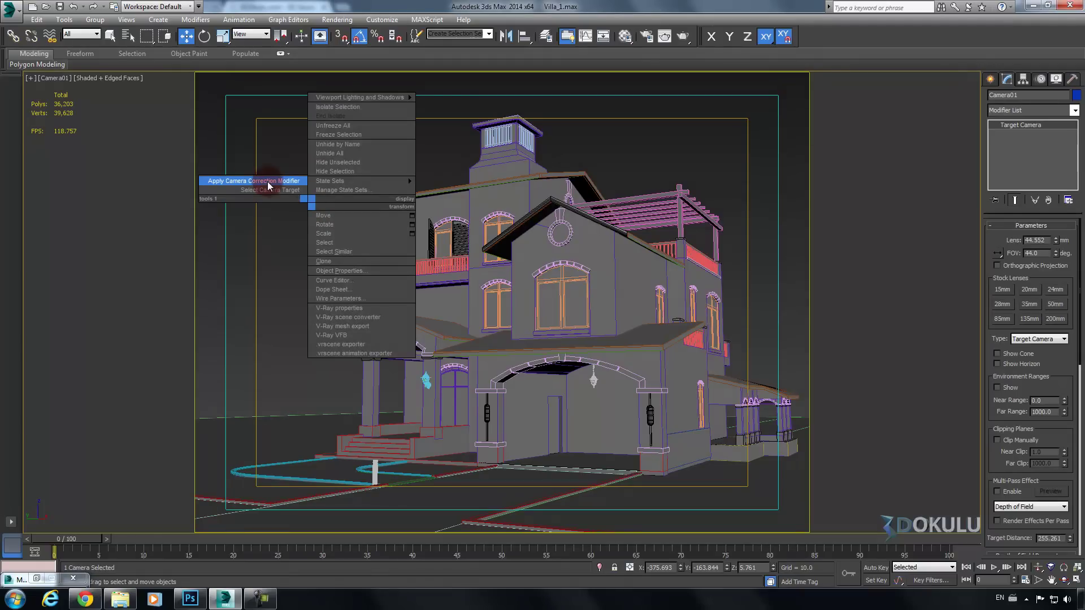
{"action": "left_click", "coordinate": [269, 183]}
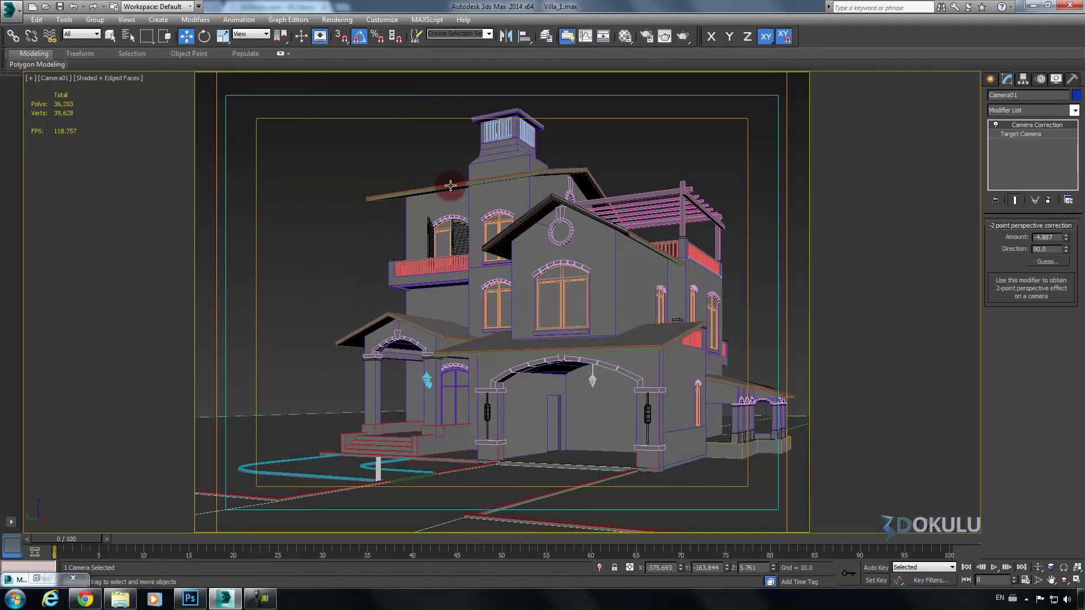
{"action": "left_click", "coordinate": [688, 154]}
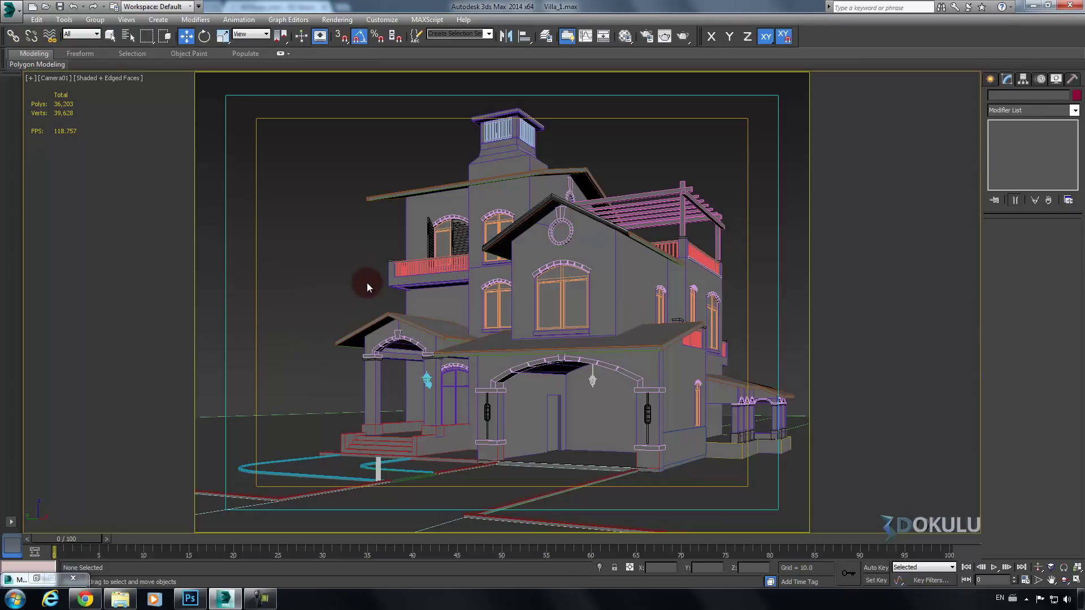
{"action": "key", "text": "m"}
{"action": "left_click_drag", "start_coordinate": [890, 72], "coordinate": [878, 66]}
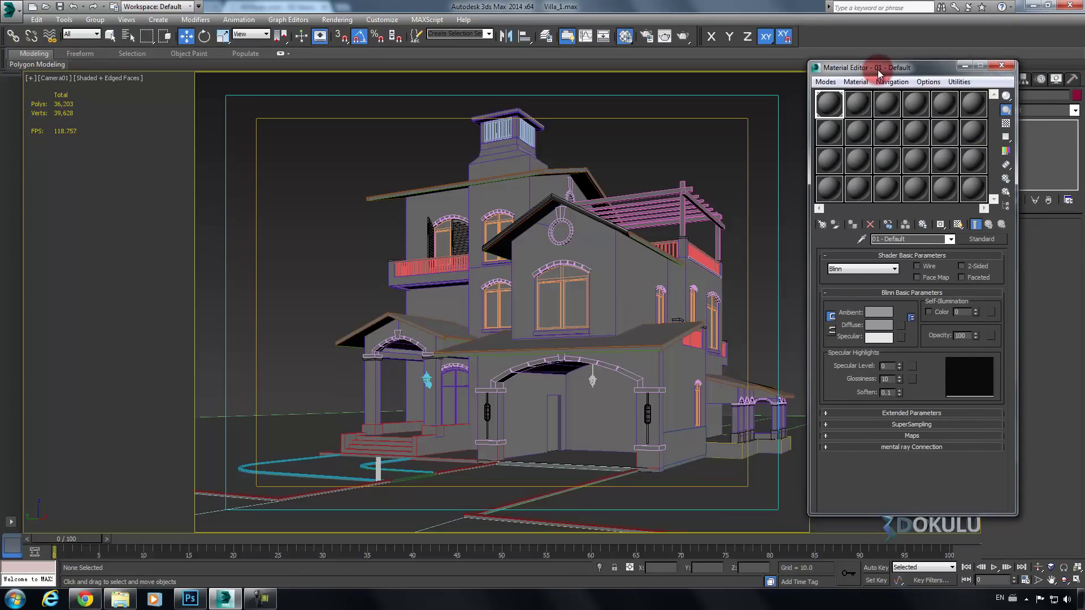
{"action": "left_click", "coordinate": [857, 103]}
{"action": "left_click", "coordinate": [904, 239]}
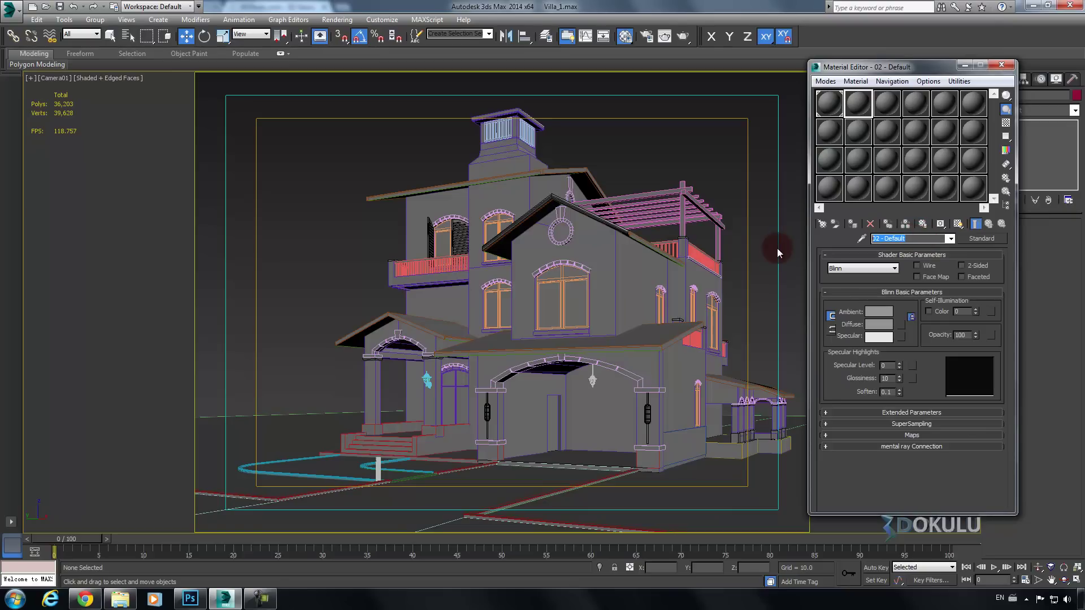
{"action": "type", "text": "duvar"}
{"action": "key", "text": "Return"}
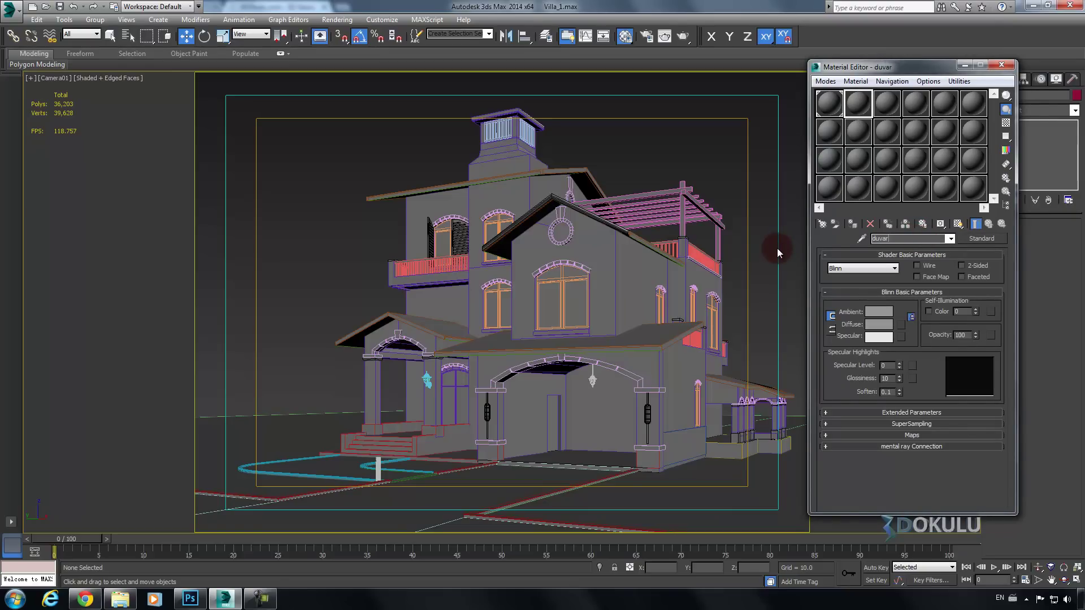
{"action": "left_click", "coordinate": [976, 238]}
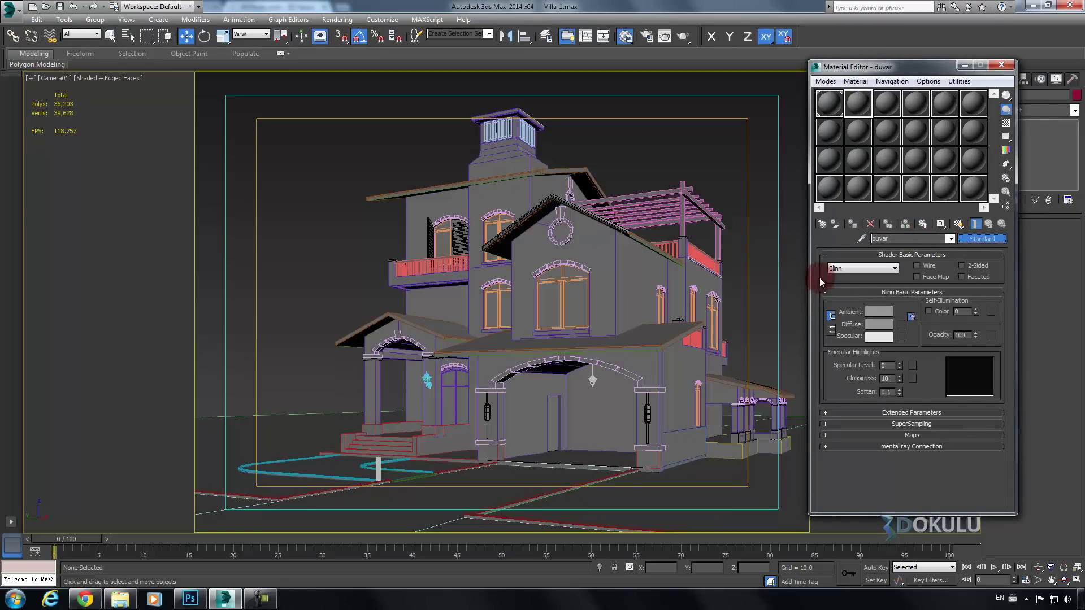
{"action": "scroll", "coordinate": [353, 325], "scroll_direction": "down", "scroll_amount": 2}
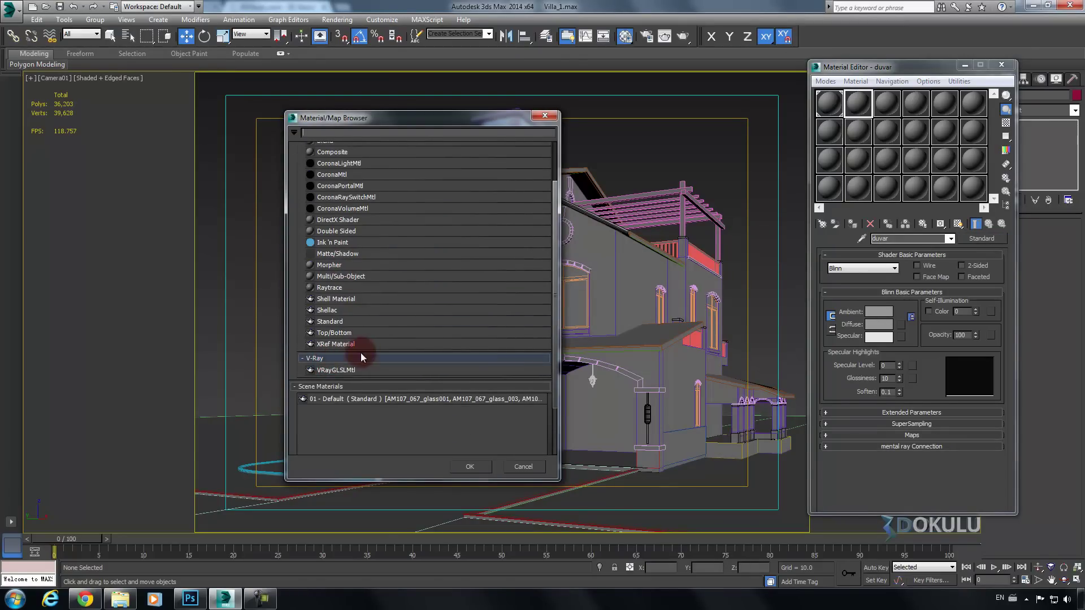
{"action": "left_click", "coordinate": [545, 116]}
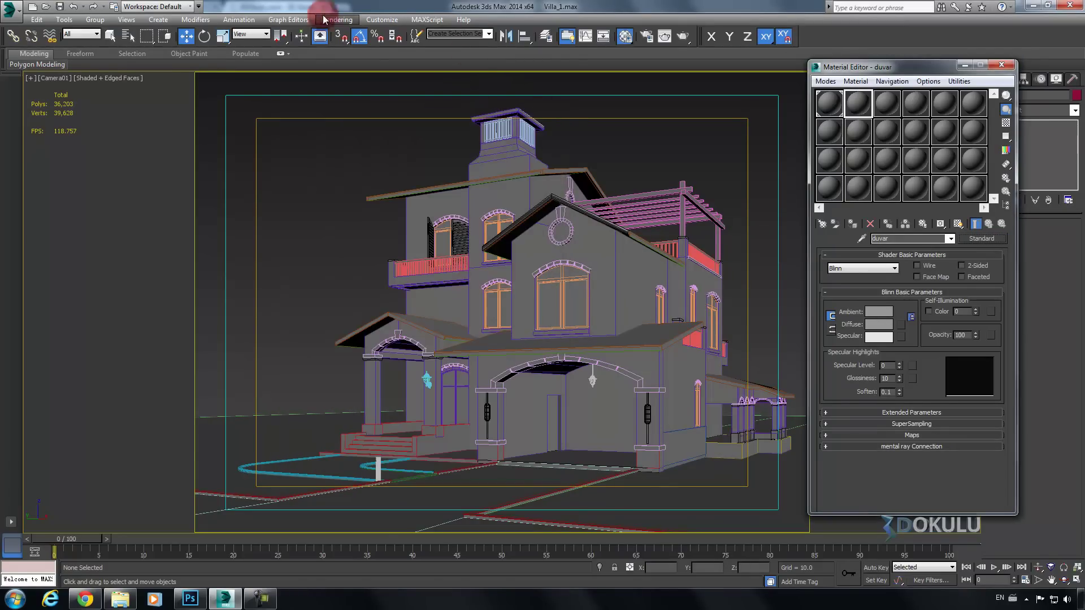
Assign V-Ray Adv 2.40.04 as the production renderer in Render Setup
{"action": "left_click", "coordinate": [337, 20]}
{"action": "left_click", "coordinate": [357, 45]}
{"action": "scroll", "coordinate": [479, 399], "scroll_direction": "down", "scroll_amount": 2}
{"action": "scroll", "coordinate": [479, 399], "scroll_direction": "down", "scroll_amount": 5}
{"action": "scroll", "coordinate": [478, 282], "scroll_direction": "down", "scroll_amount": 2}
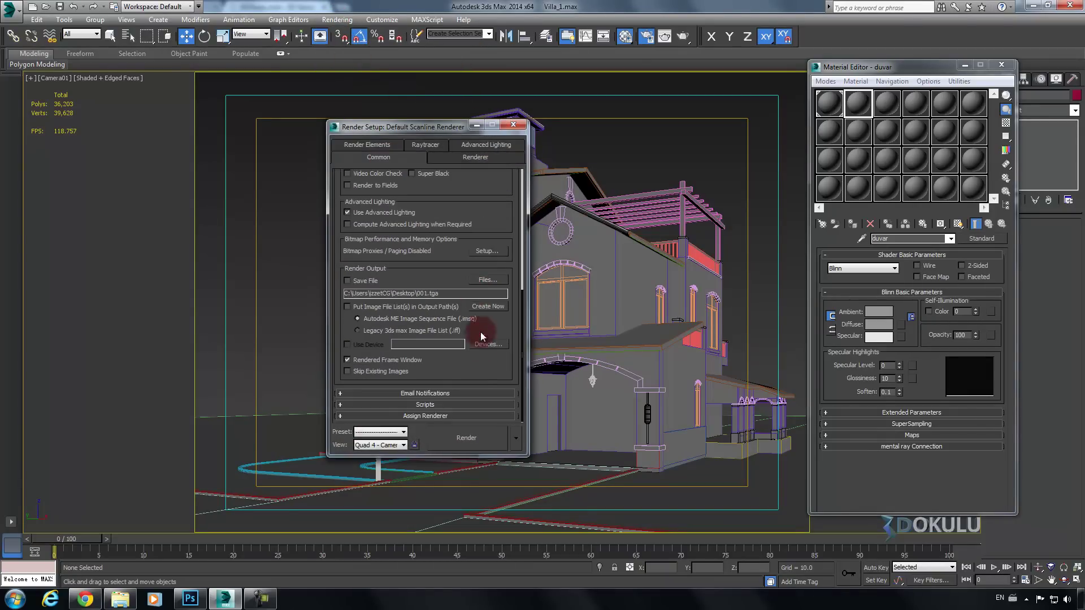
{"action": "left_click", "coordinate": [439, 416]}
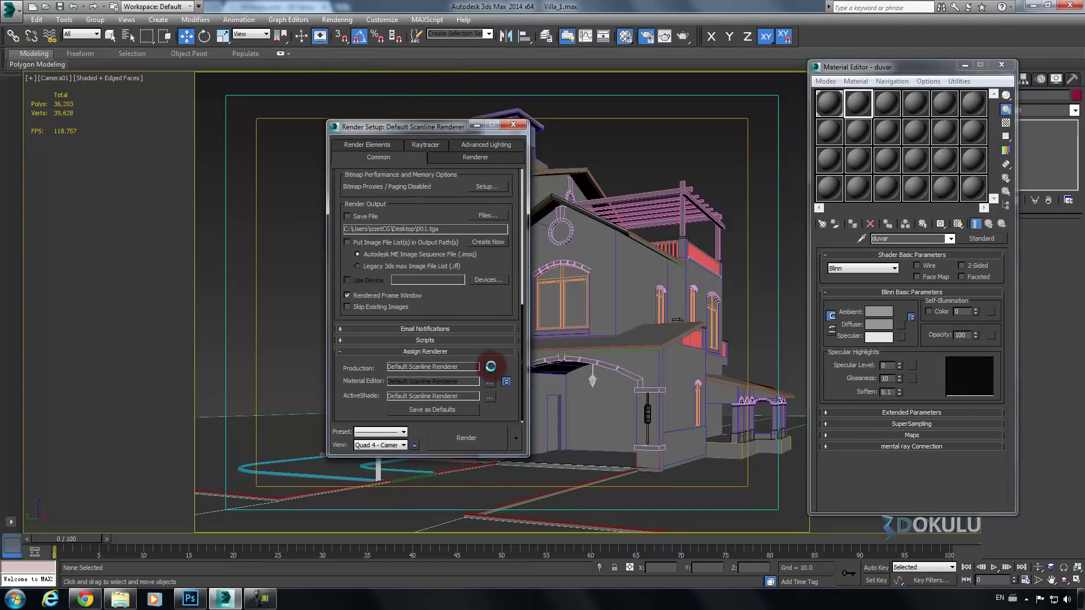
{"action": "left_click", "coordinate": [489, 368]}
{"action": "double_click", "coordinate": [373, 249]}
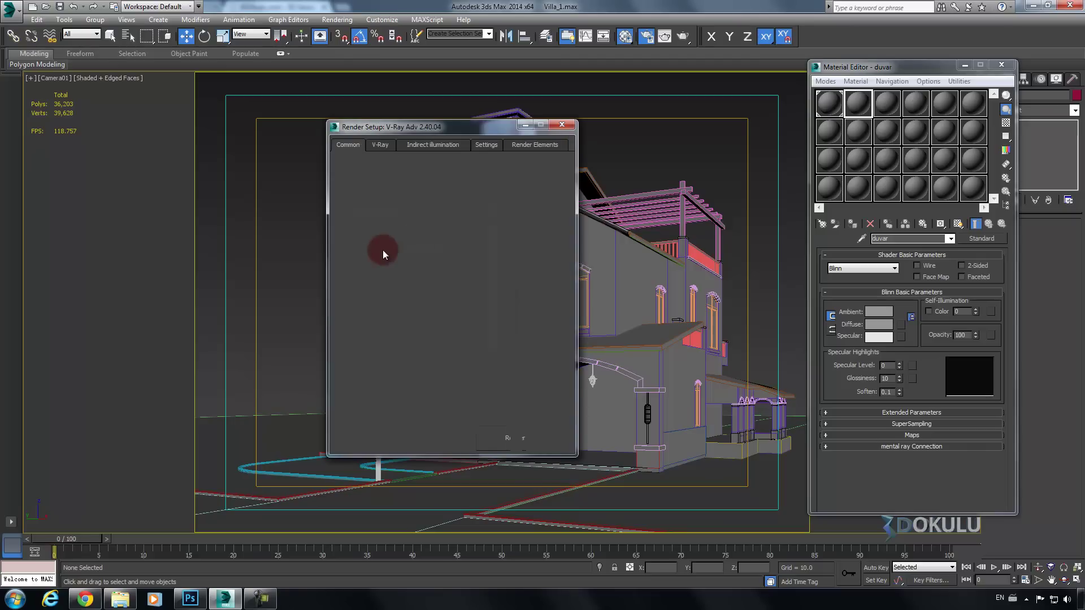
Review the V-Ray indirect illumination settings, then close Render Setup
{"action": "mouse_move", "coordinate": [475, 129]}
{"action": "left_mouse_down"}
{"action": "mouse_move", "coordinate": [234, 85]}
{"action": "mouse_move", "coordinate": [193, 102]}
{"action": "left_mouse_up"}
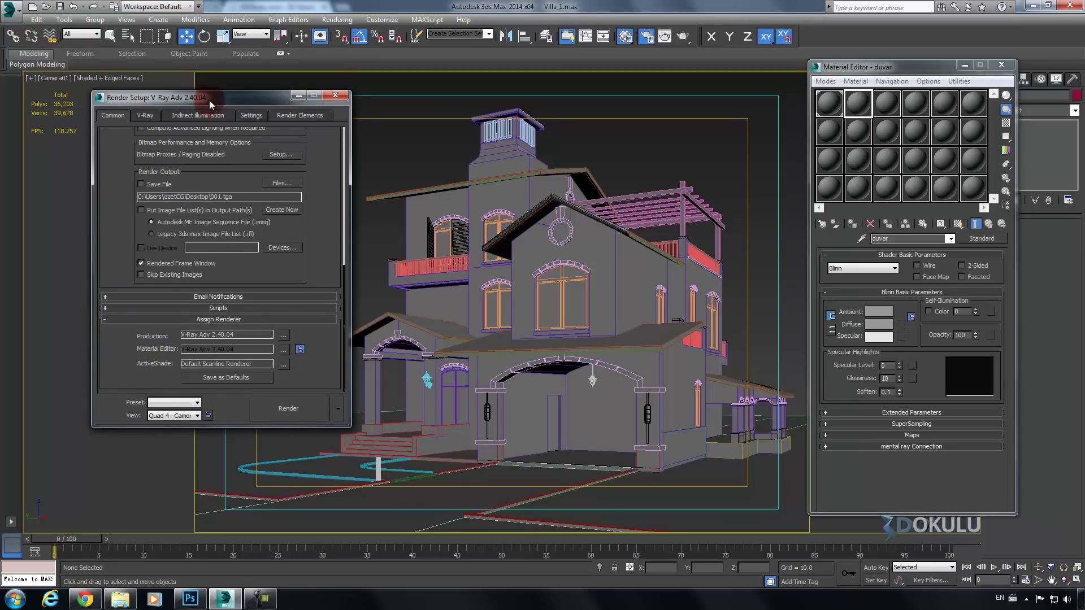
{"action": "left_click_drag", "start_coordinate": [209, 100], "coordinate": [221, 100]}
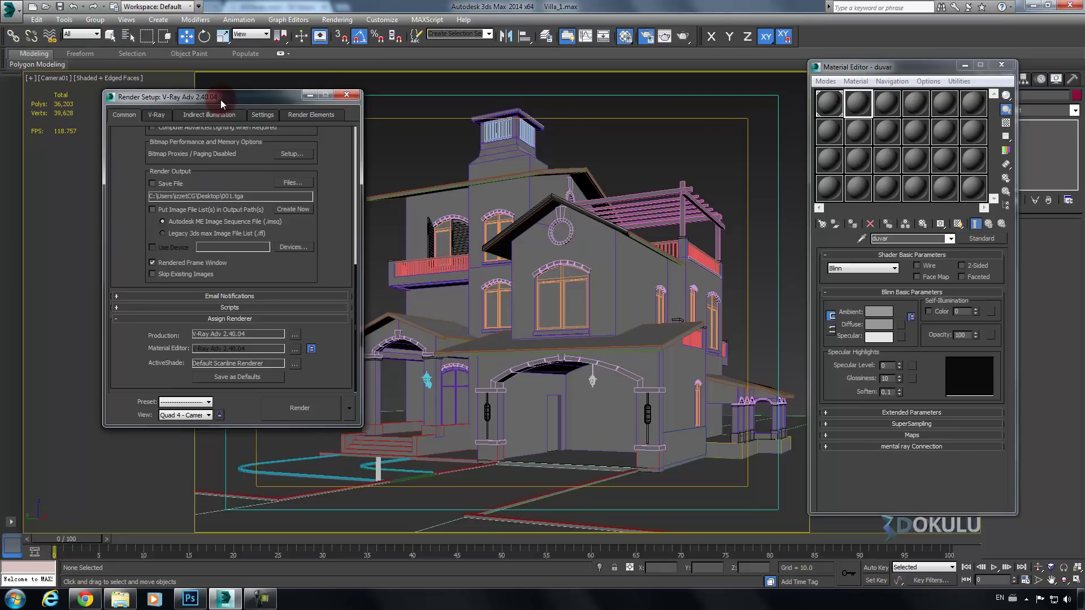
{"action": "left_click", "coordinate": [167, 116]}
{"action": "left_click", "coordinate": [160, 114]}
{"action": "left_click", "coordinate": [199, 114]}
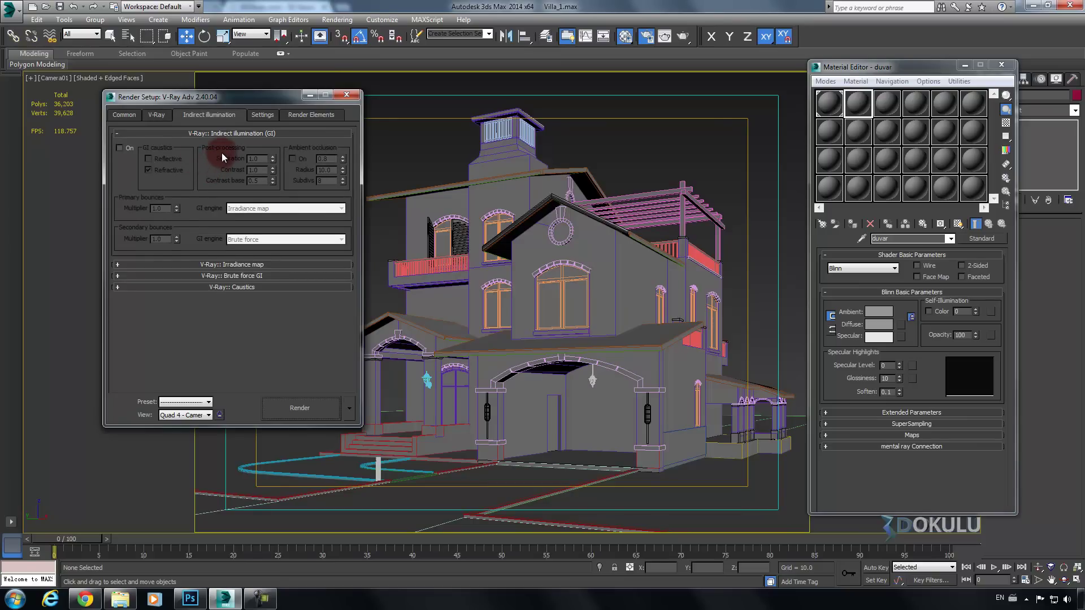
{"action": "left_click_drag", "start_coordinate": [198, 98], "coordinate": [420, 112]}
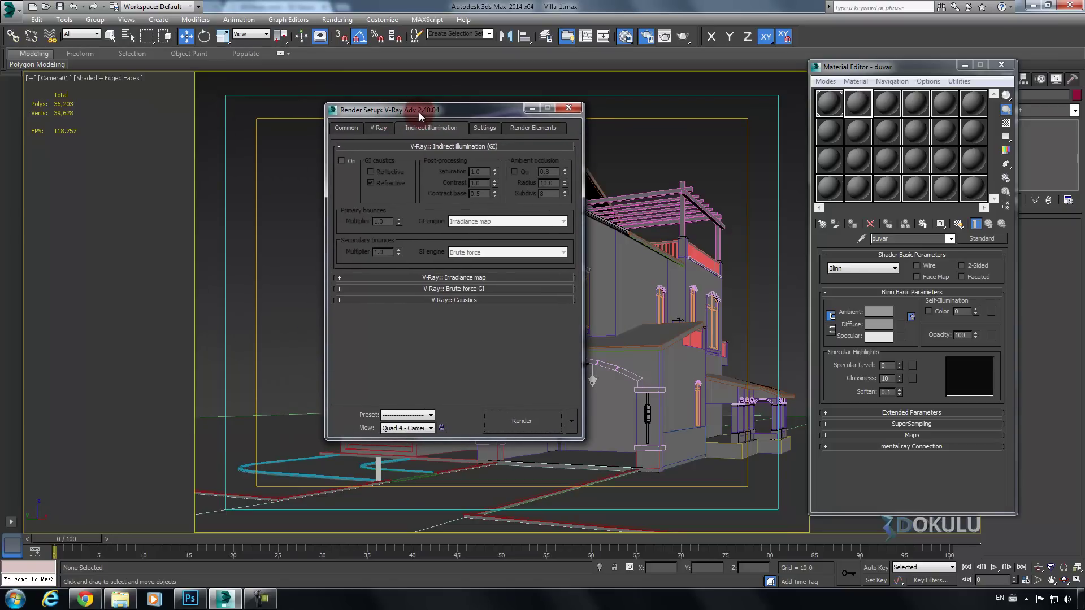
{"action": "left_click_drag", "start_coordinate": [420, 118], "coordinate": [412, 122]}
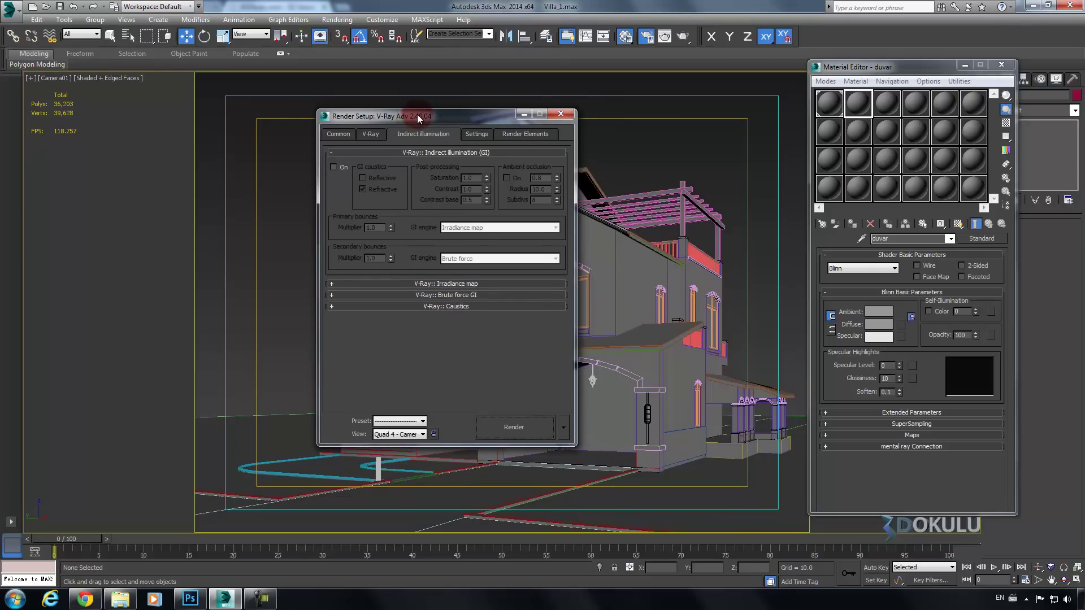
{"action": "left_click", "coordinate": [569, 117]}
Check the Gamma/LUT preferences and close them without changes
{"action": "left_click", "coordinate": [337, 20]}
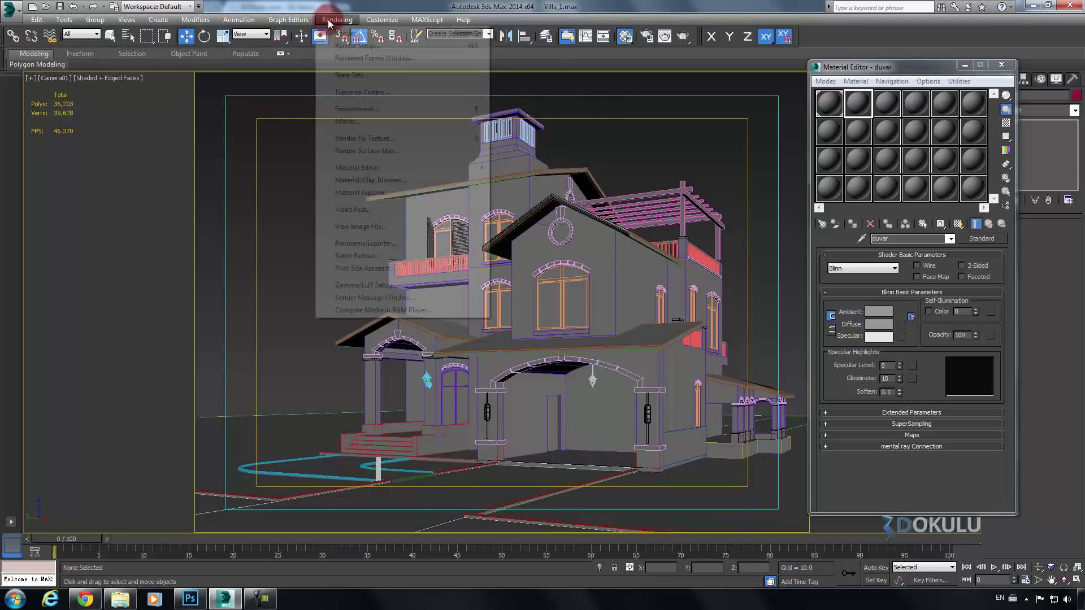
{"action": "left_click", "coordinate": [357, 286]}
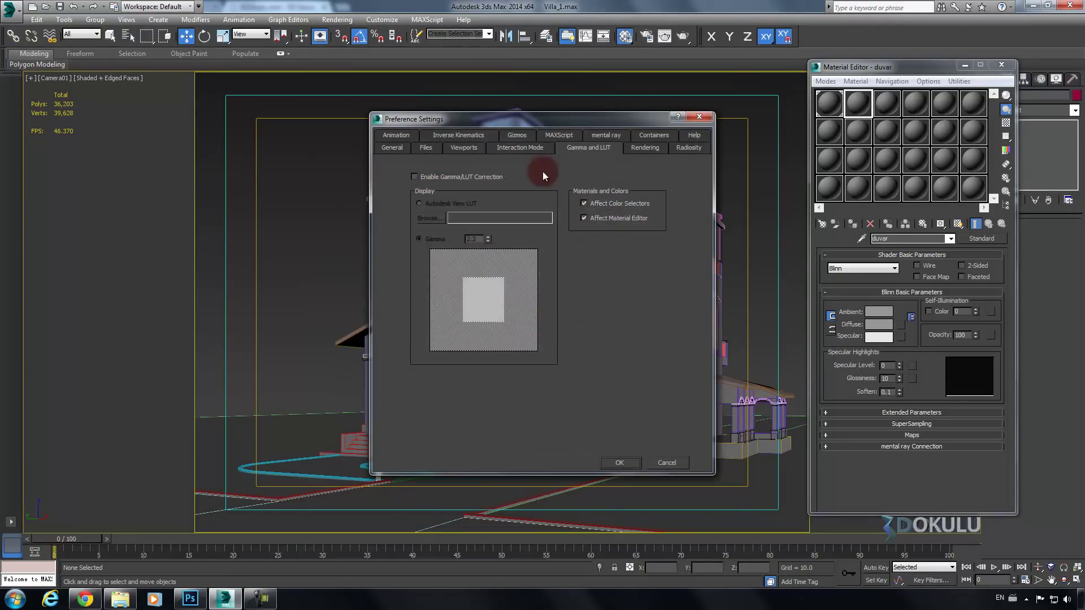
{"action": "left_click", "coordinate": [699, 116]}
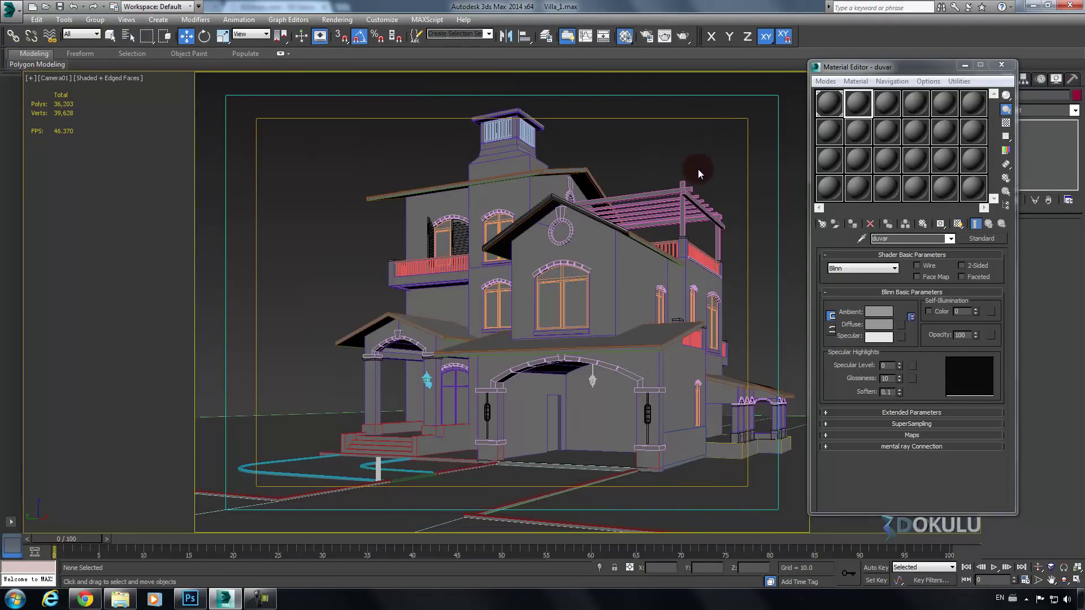
Convert the duvar material into a VRayMtl
{"action": "left_click", "coordinate": [981, 238]}
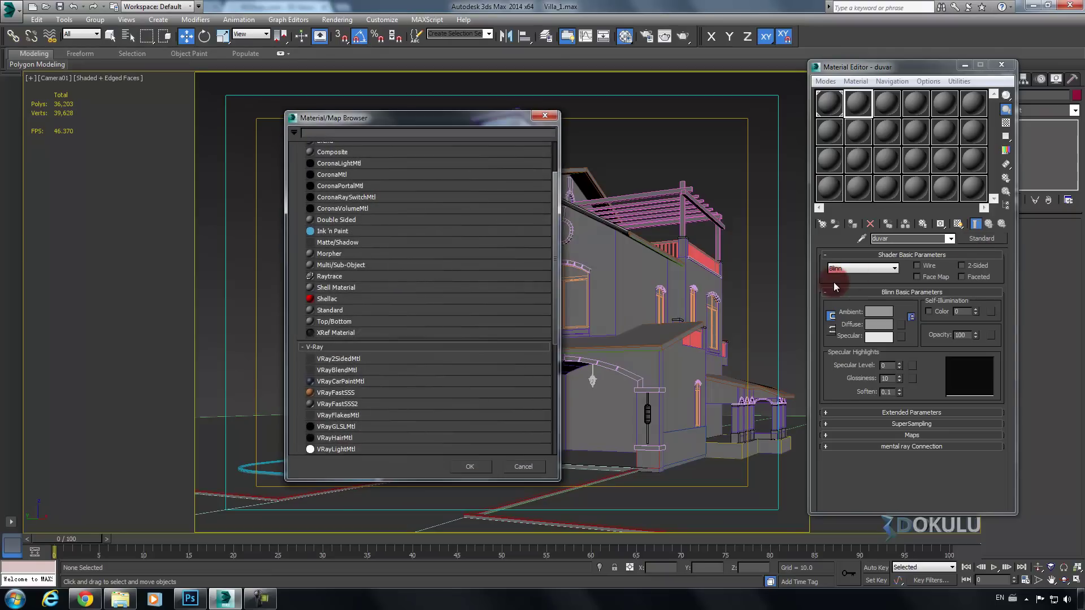
{"action": "scroll", "coordinate": [358, 380], "scroll_direction": "down", "scroll_amount": 4}
{"action": "scroll", "coordinate": [326, 330], "scroll_direction": "down", "scroll_amount": 1}
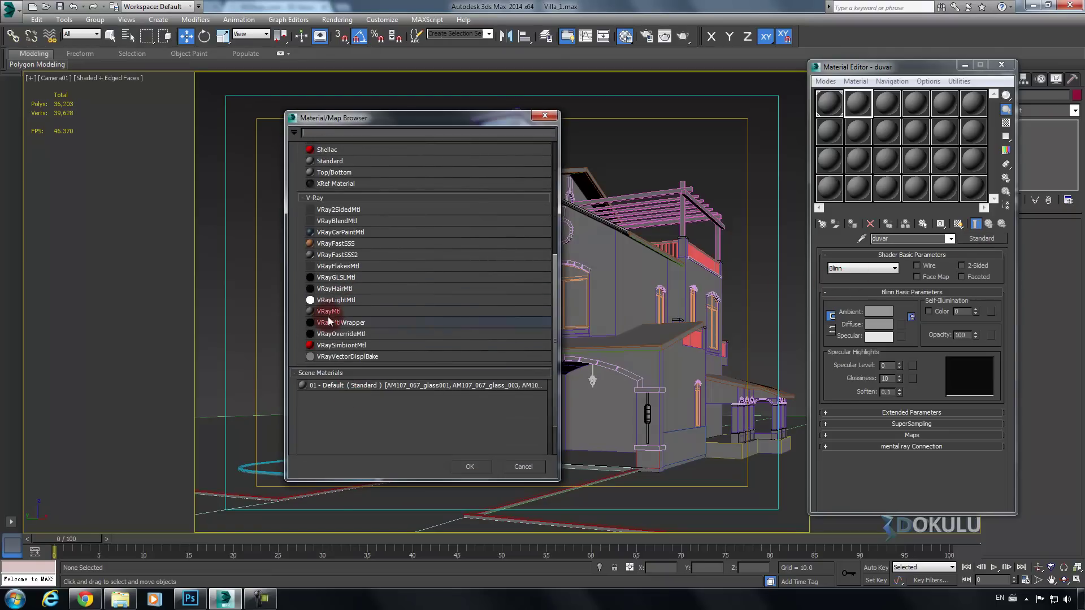
{"action": "double_click", "coordinate": [327, 311]}
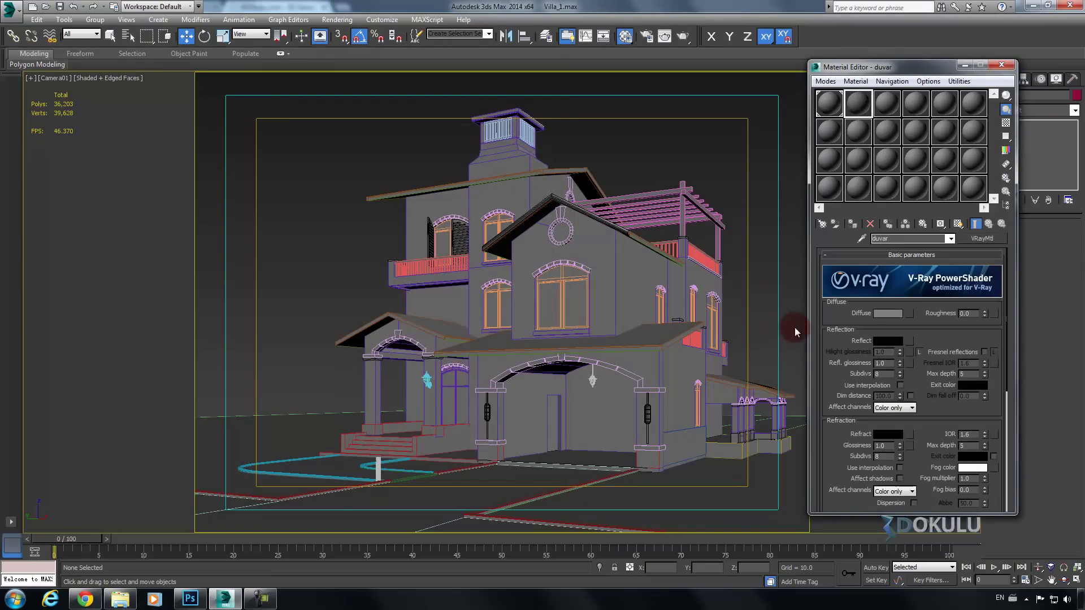
{"action": "left_click_drag", "start_coordinate": [853, 66], "coordinate": [703, 73]}
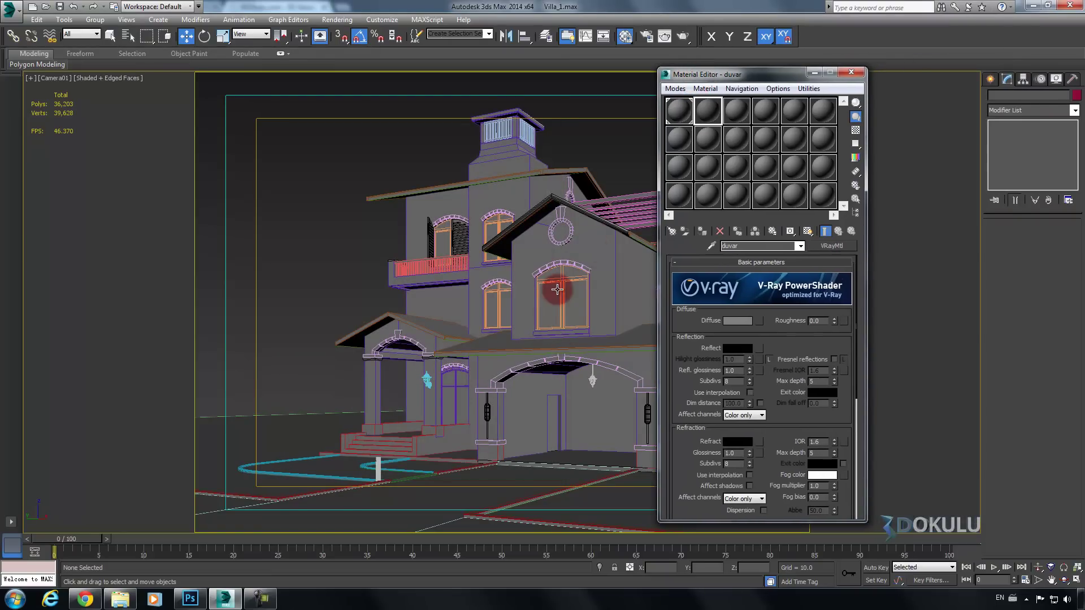
Tune duvar's diffuse colour to pale cream 245, 240, 208
{"action": "left_click", "coordinate": [738, 321]}
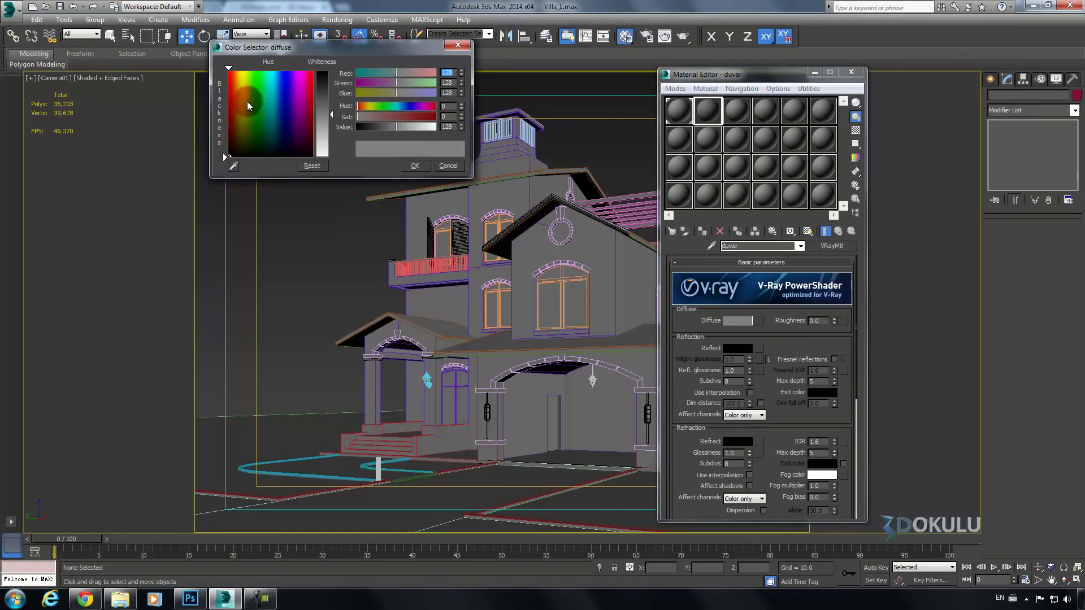
{"action": "left_click_drag", "start_coordinate": [250, 94], "coordinate": [248, 69]}
{"action": "left_click_drag", "start_coordinate": [455, 73], "coordinate": [467, 38]}
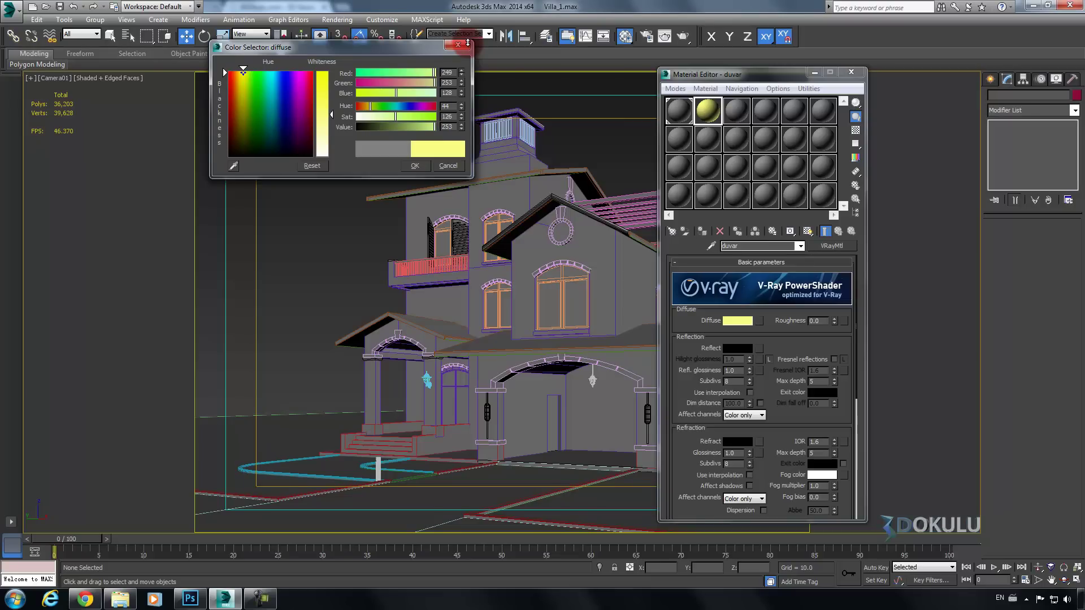
{"action": "left_click_drag", "start_coordinate": [467, 45], "coordinate": [461, 75]}
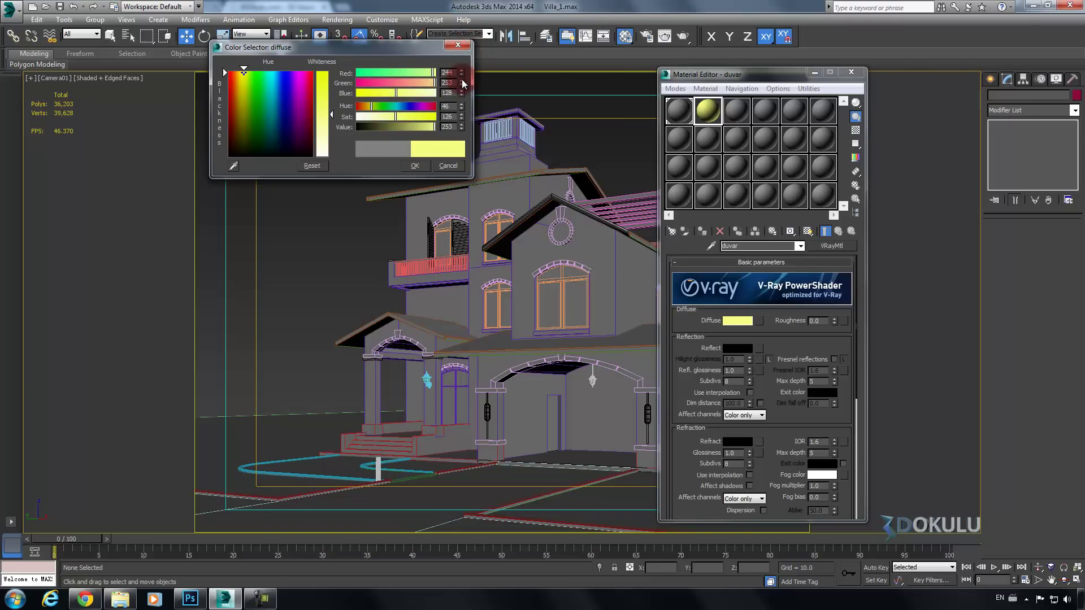
{"action": "left_click_drag", "start_coordinate": [462, 82], "coordinate": [465, 49]}
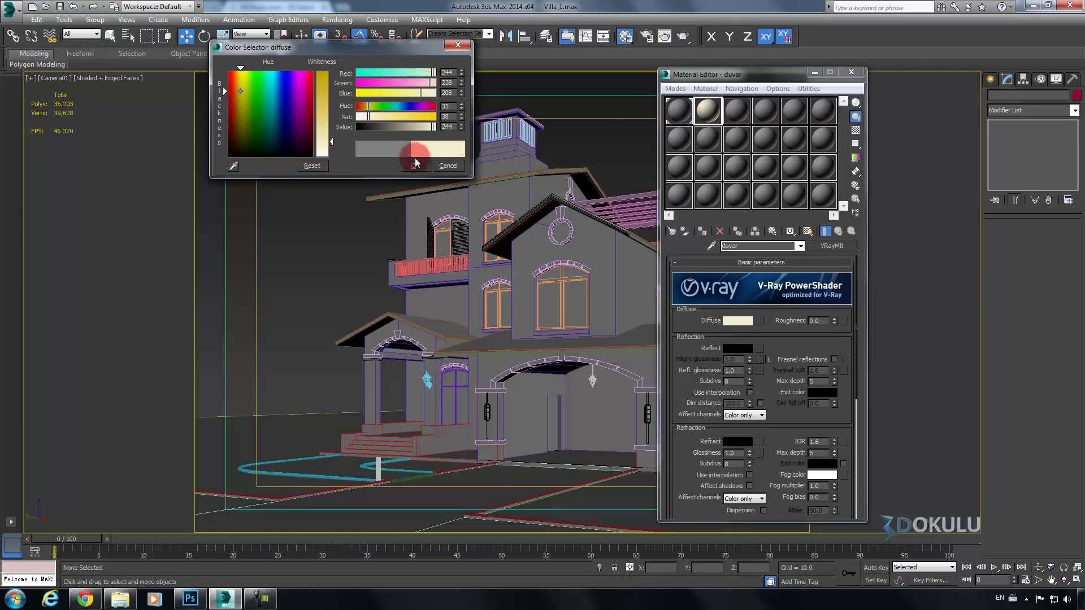
{"action": "left_click", "coordinate": [447, 83]}
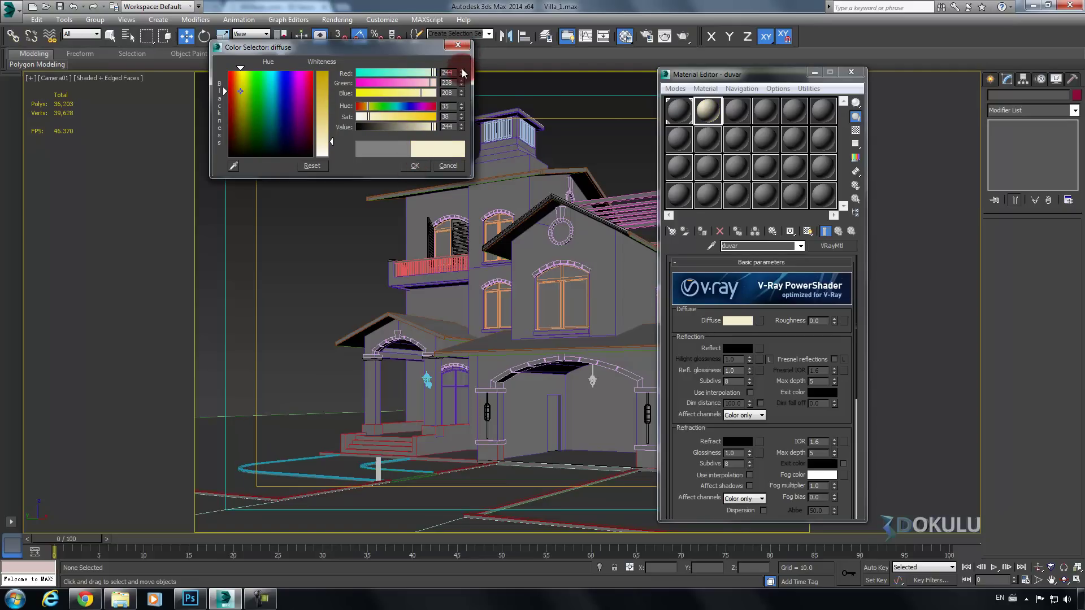
{"action": "left_click_drag", "start_coordinate": [461, 83], "coordinate": [464, 84]}
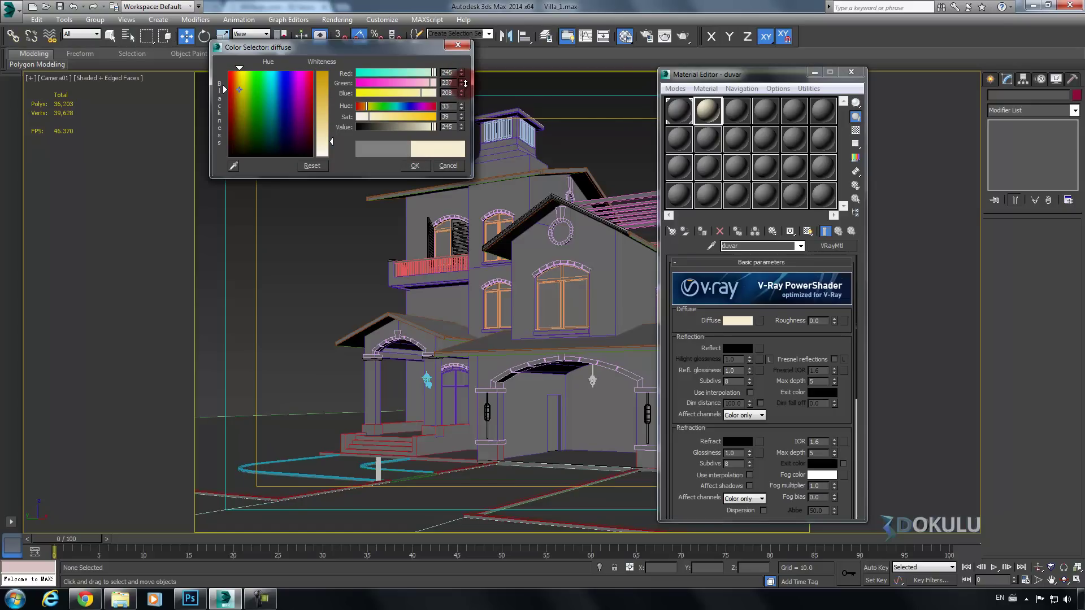
{"action": "left_click_drag", "start_coordinate": [332, 142], "coordinate": [334, 146]}
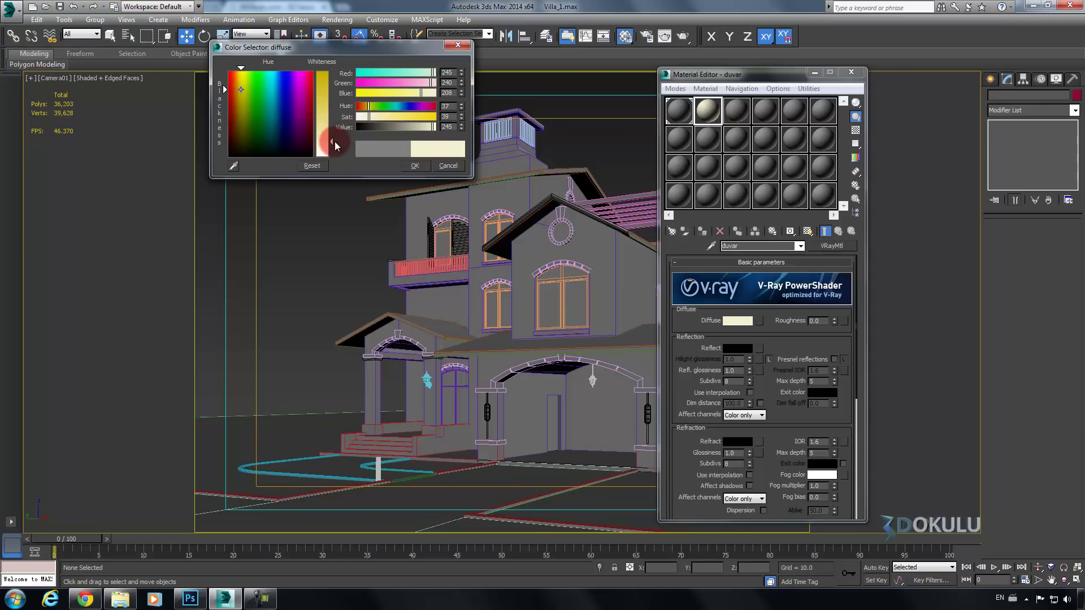
Confirm the cream diffuse and assign duvar to the Box01 wall object
{"action": "left_click", "coordinate": [416, 165]}
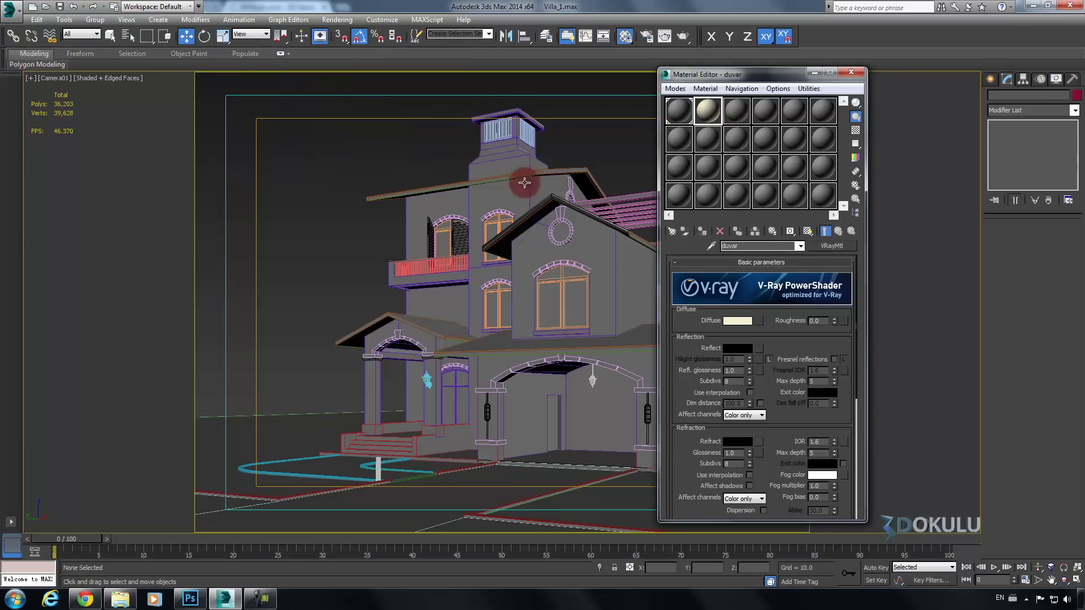
{"action": "left_click", "coordinate": [621, 241]}
{"action": "left_click", "coordinate": [688, 199]}
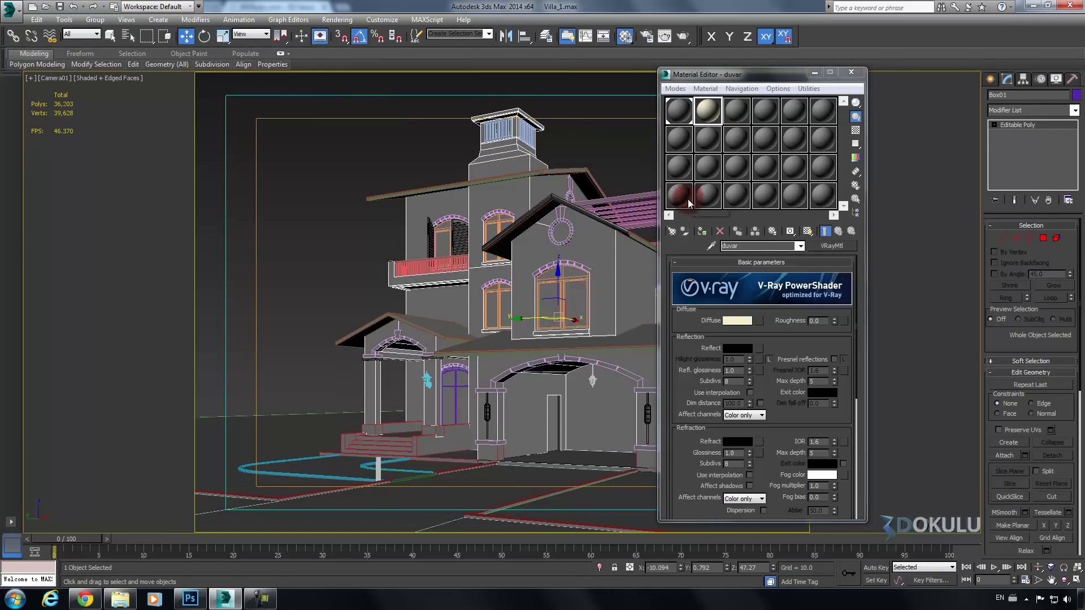
{"action": "left_click", "coordinate": [699, 234]}
{"action": "left_click", "coordinate": [348, 174]}
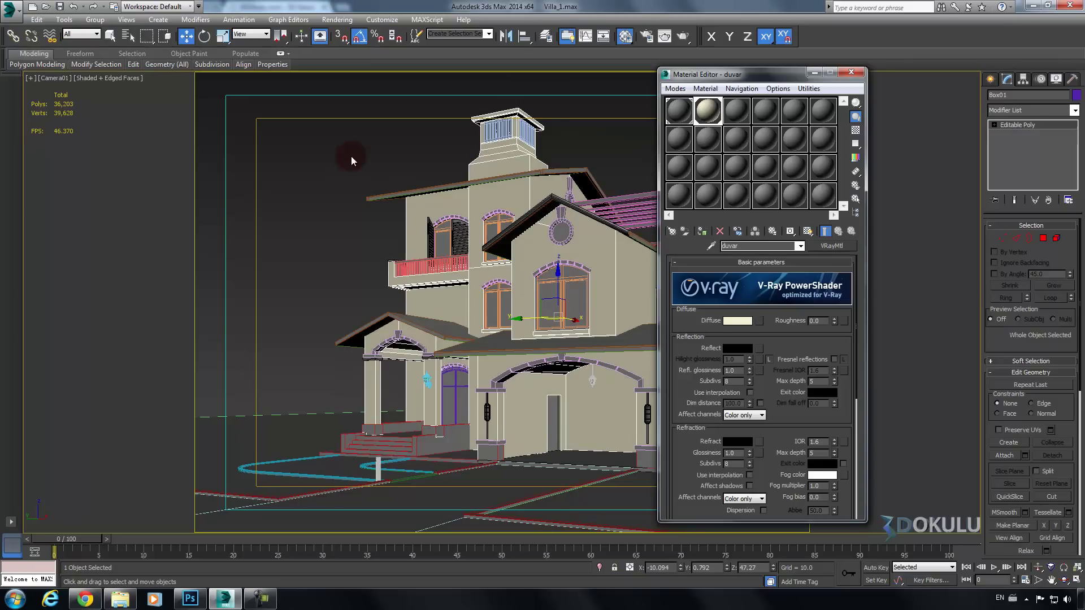
{"action": "left_click", "coordinate": [607, 240]}
Set duvar's reflection colour to dark grey 20, 20, 20
{"action": "left_click", "coordinate": [739, 323]}
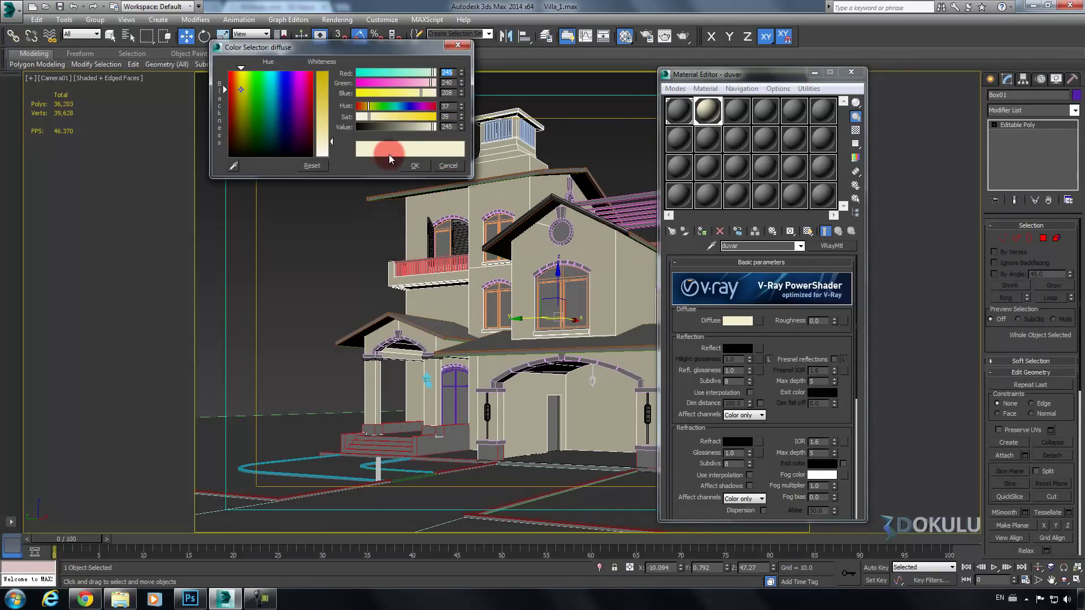
{"action": "left_click", "coordinate": [397, 165]}
{"action": "left_click", "coordinate": [412, 169]}
{"action": "left_click_drag", "start_coordinate": [781, 337], "coordinate": [793, 323]}
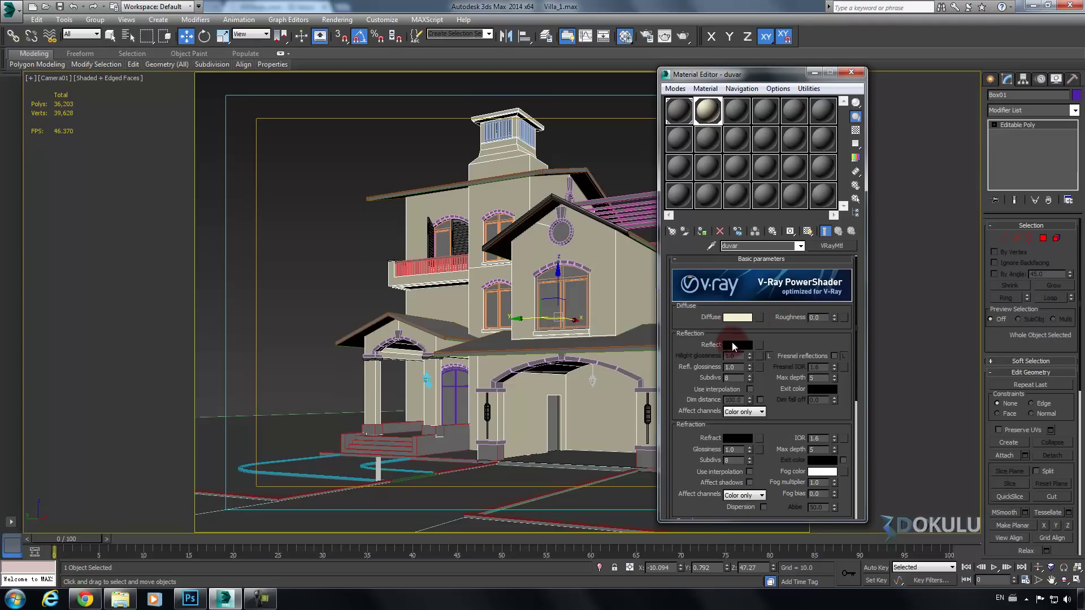
{"action": "left_click", "coordinate": [737, 345]}
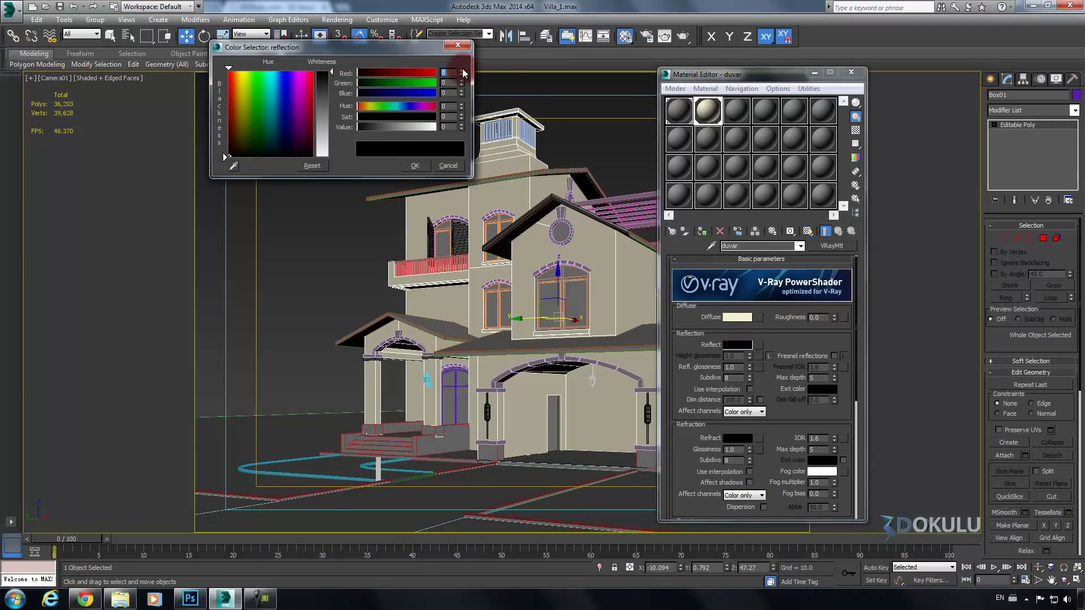
{"action": "left_click_drag", "start_coordinate": [332, 76], "coordinate": [336, 80]}
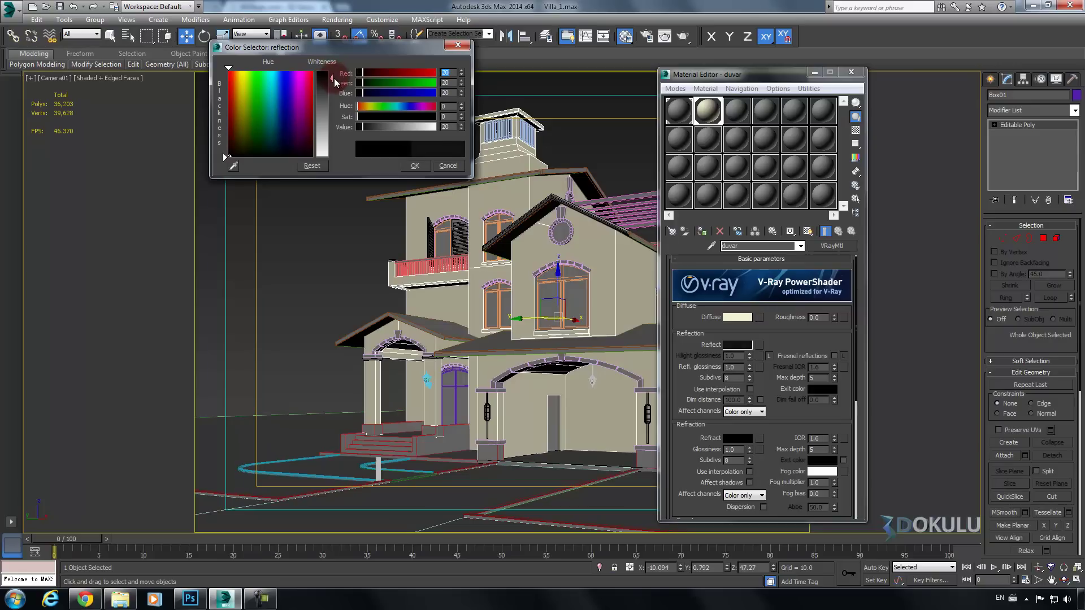
{"action": "left_click", "coordinate": [415, 166]}
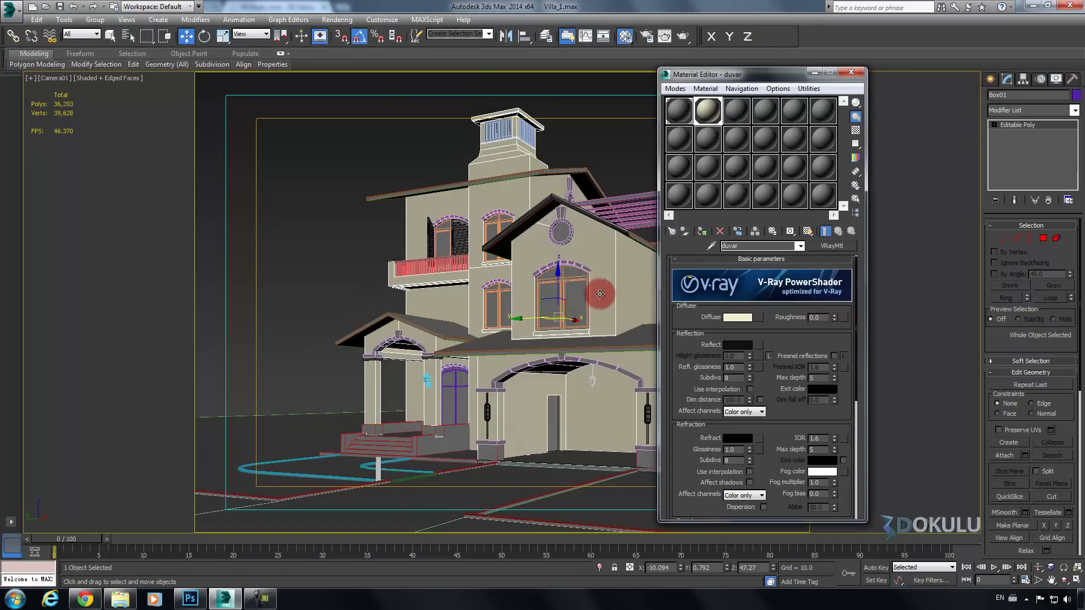
Unlock duvar's highlight glossiness and set it to 0.2, with an enlarged material preview
{"action": "left_click_drag", "start_coordinate": [798, 335], "coordinate": [785, 328]}
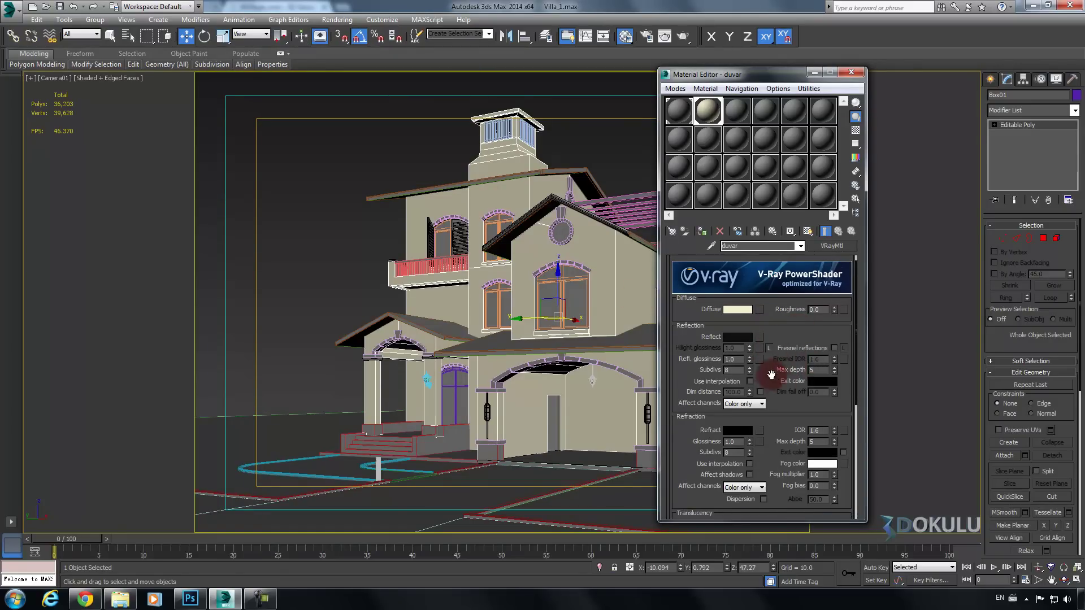
{"action": "left_click", "coordinate": [768, 347]}
{"action": "left_click_drag", "start_coordinate": [749, 348], "coordinate": [755, 387]}
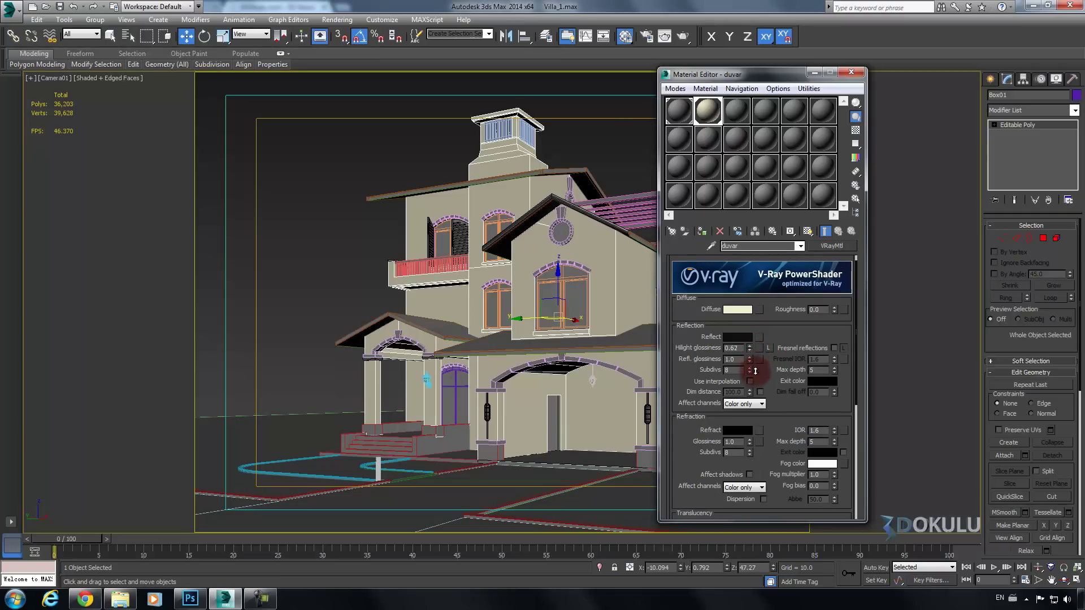
{"action": "double_click", "coordinate": [706, 112]}
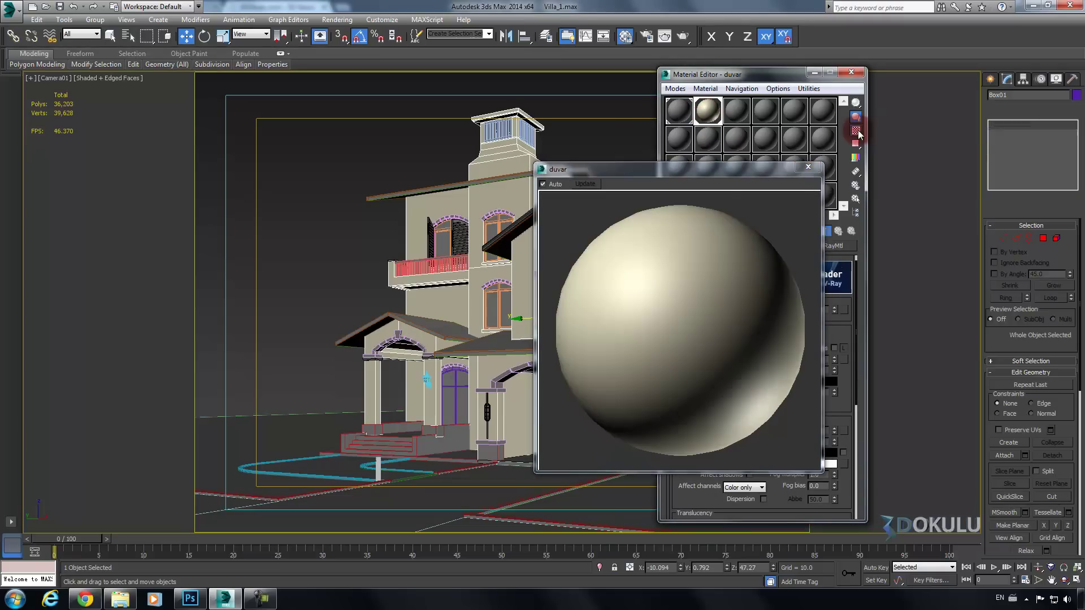
{"action": "left_click_drag", "start_coordinate": [707, 177], "coordinate": [311, 143]}
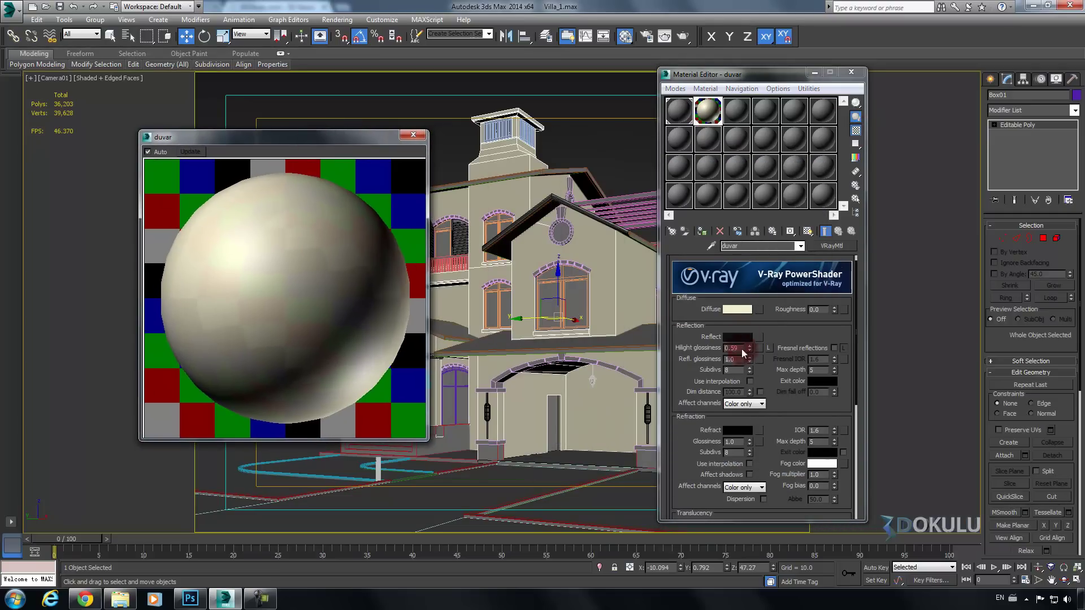
{"action": "mouse_move", "coordinate": [749, 348]}
{"action": "left_mouse_down"}
{"action": "mouse_move", "coordinate": [753, 374]}
{"action": "mouse_move", "coordinate": [750, 361]}
{"action": "left_mouse_up"}
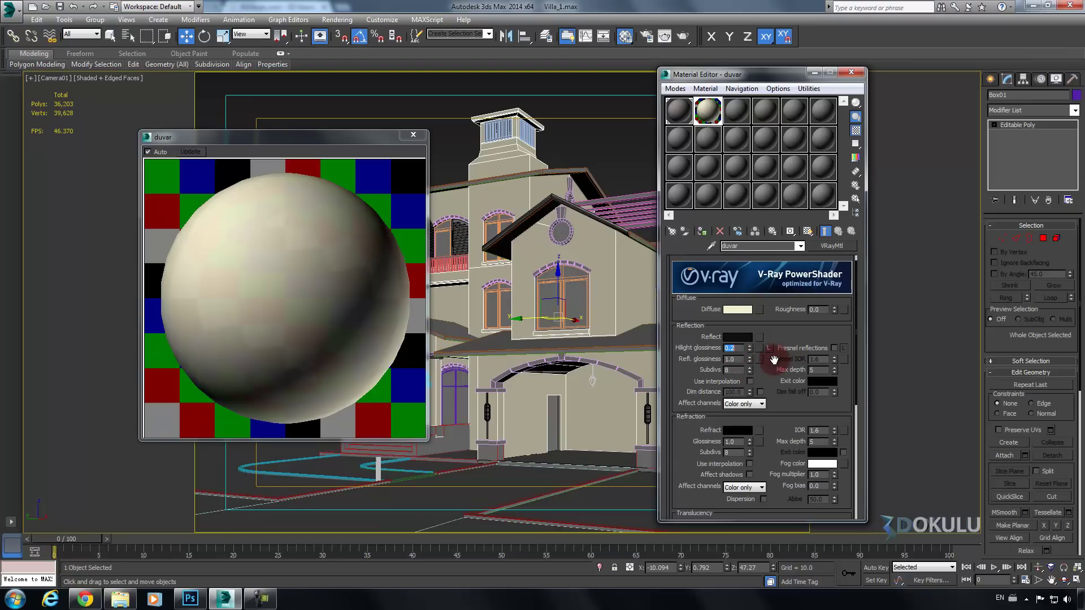
Set duvar's reflection glossiness to 0.85 and reflection subdivisions to 16
{"action": "left_click", "coordinate": [737, 360]}
{"action": "left_click_drag", "start_coordinate": [749, 360], "coordinate": [750, 374]}
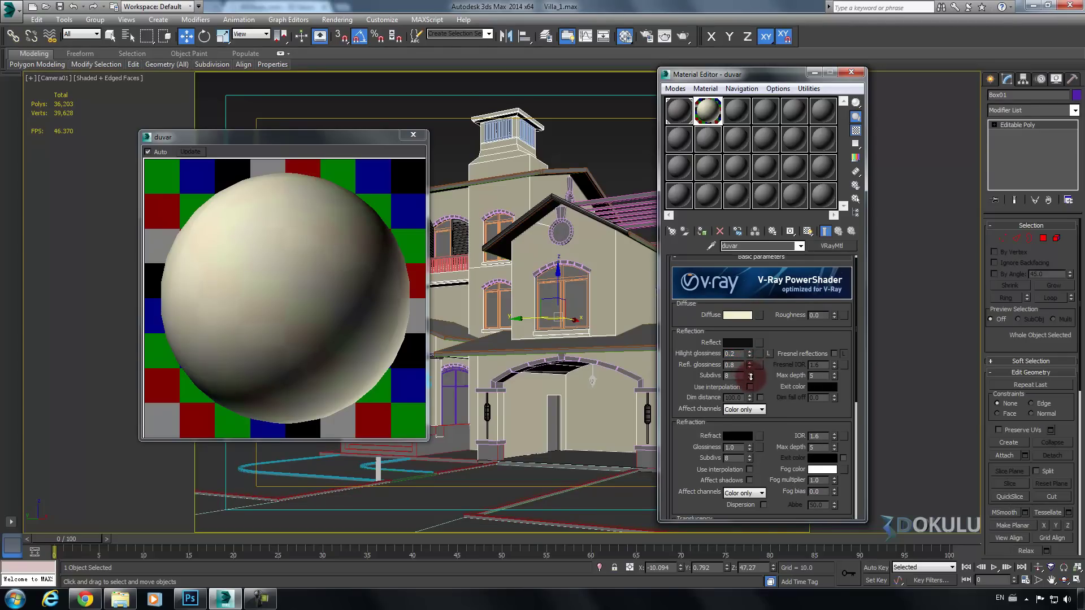
{"action": "left_click", "coordinate": [737, 366]}
{"action": "type", "text": "5"}
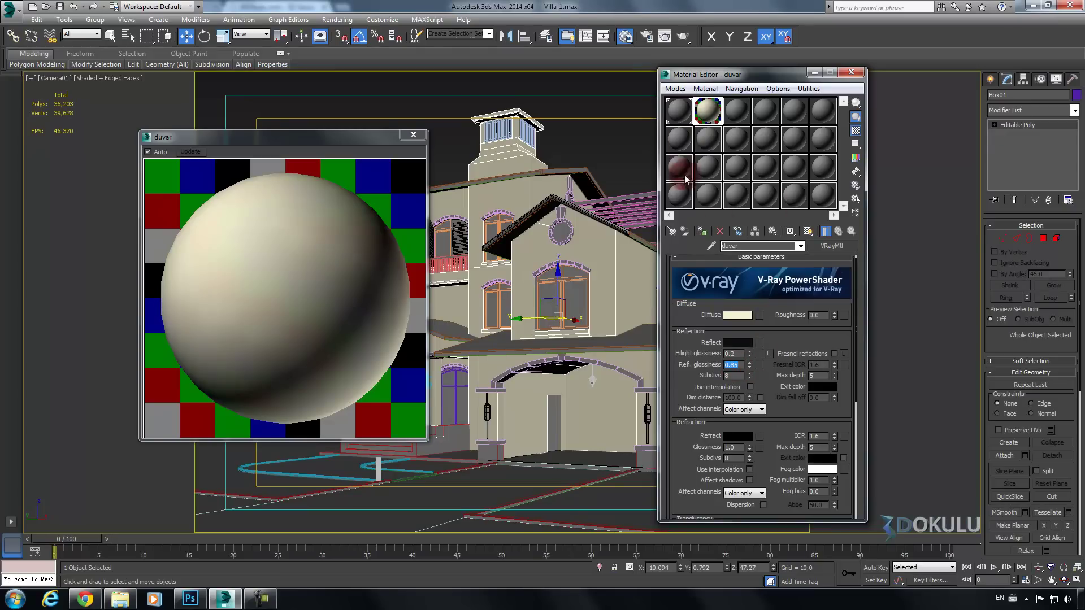
{"action": "left_click_drag", "start_coordinate": [792, 336], "coordinate": [794, 289]}
{"action": "double_click", "coordinate": [732, 329]}
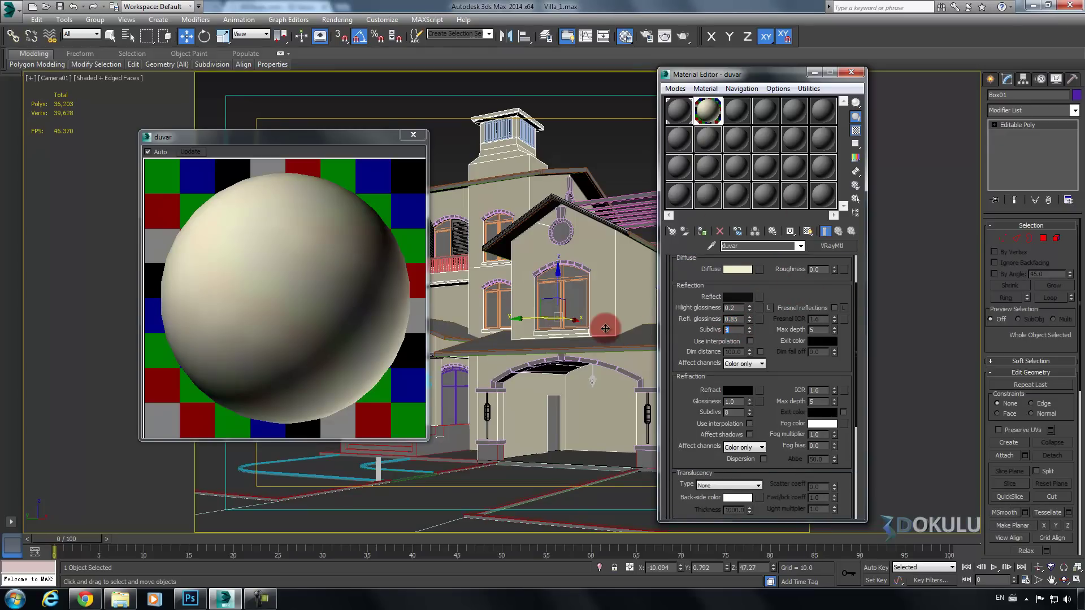
{"action": "type", "text": "16"}
{"action": "left_click_drag", "start_coordinate": [788, 291], "coordinate": [801, 249]}
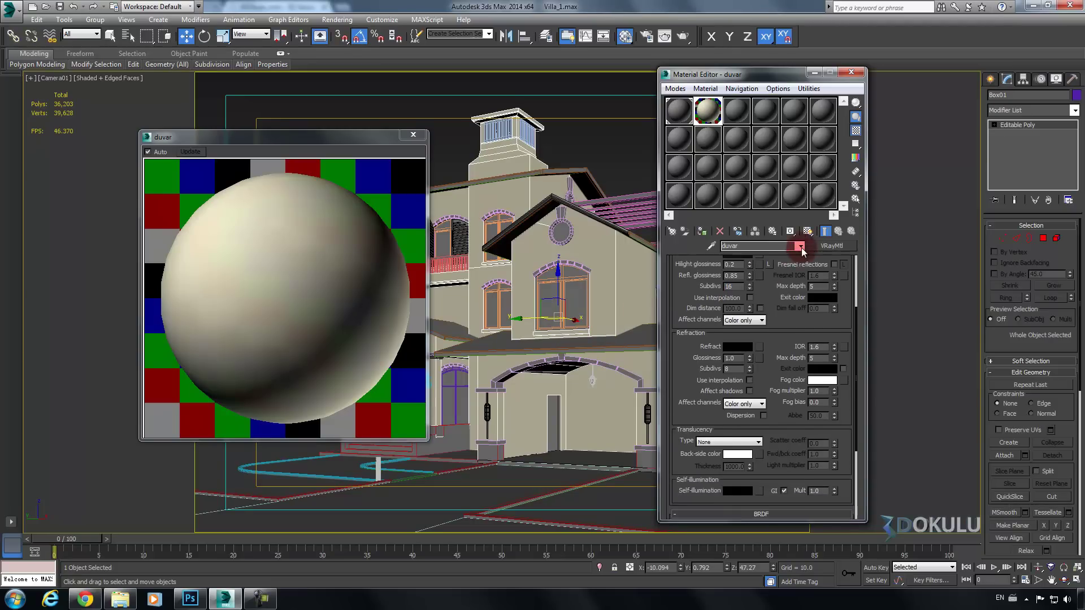
{"action": "left_click_drag", "start_coordinate": [790, 334], "coordinate": [787, 282]}
{"action": "left_click", "coordinate": [412, 137]}
Test-render the villa, then show the V-Ray Frame buffer rollout in Render Setup
{"action": "left_click", "coordinate": [683, 36]}
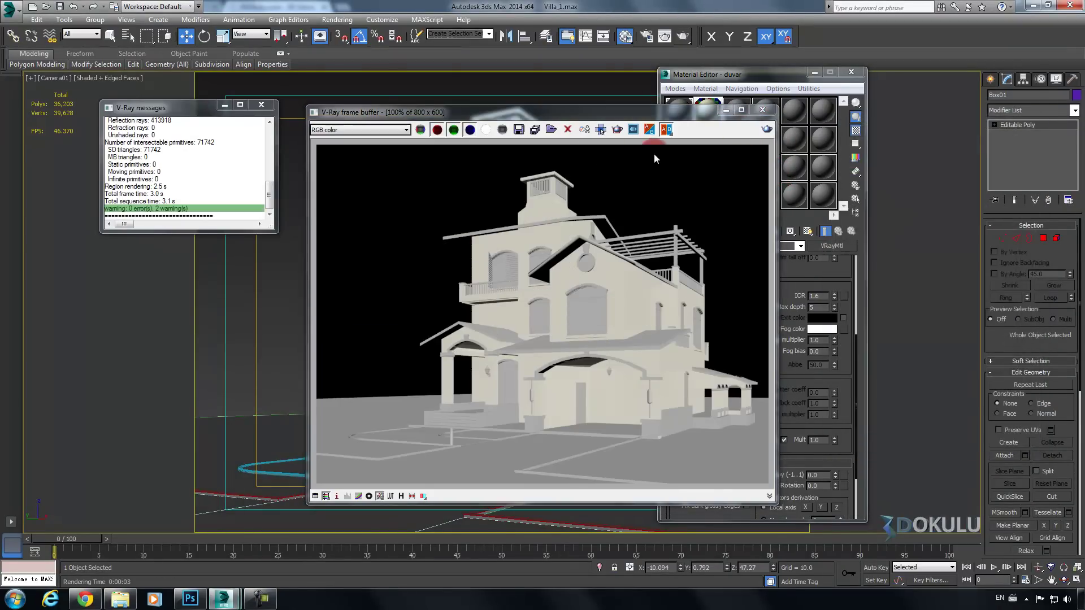
{"action": "left_click", "coordinate": [767, 113]}
{"action": "left_click", "coordinate": [337, 19]}
{"action": "left_click", "coordinate": [334, 46]}
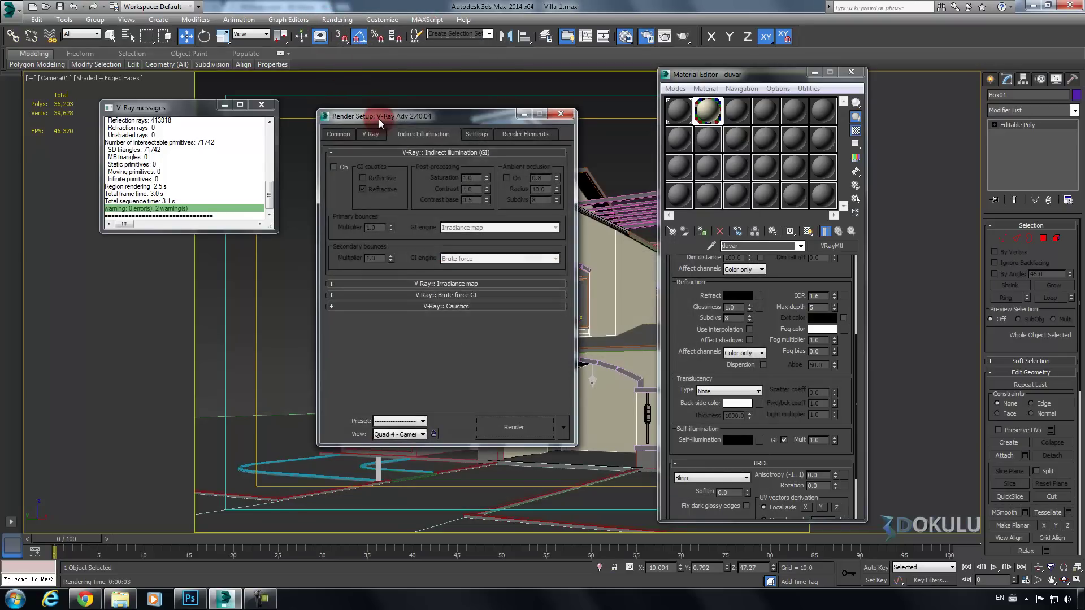
{"action": "left_click_drag", "start_coordinate": [379, 120], "coordinate": [290, 113]}
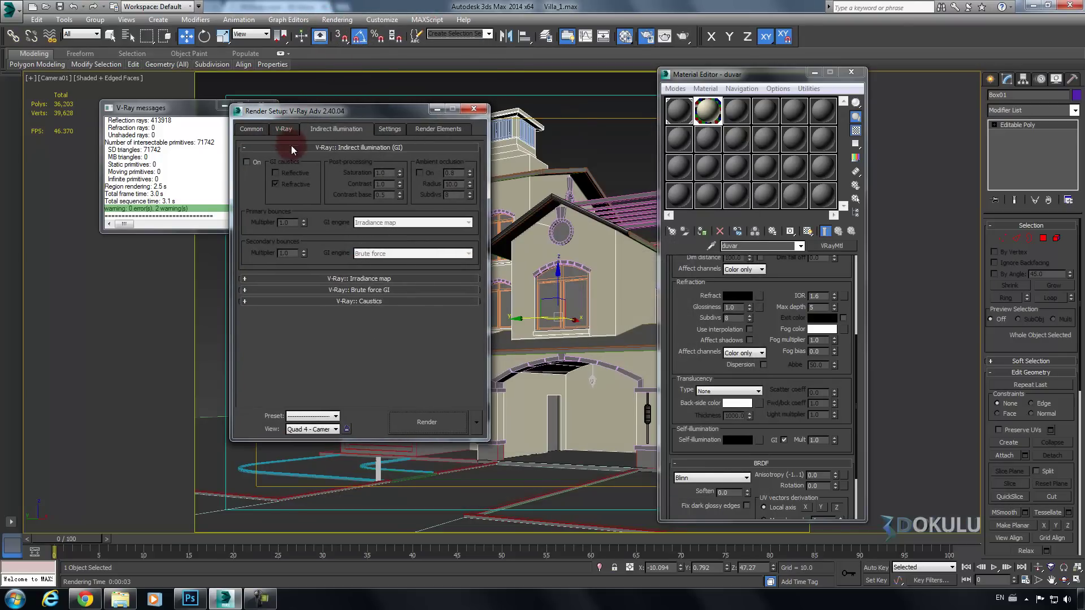
{"action": "left_click", "coordinate": [284, 130]}
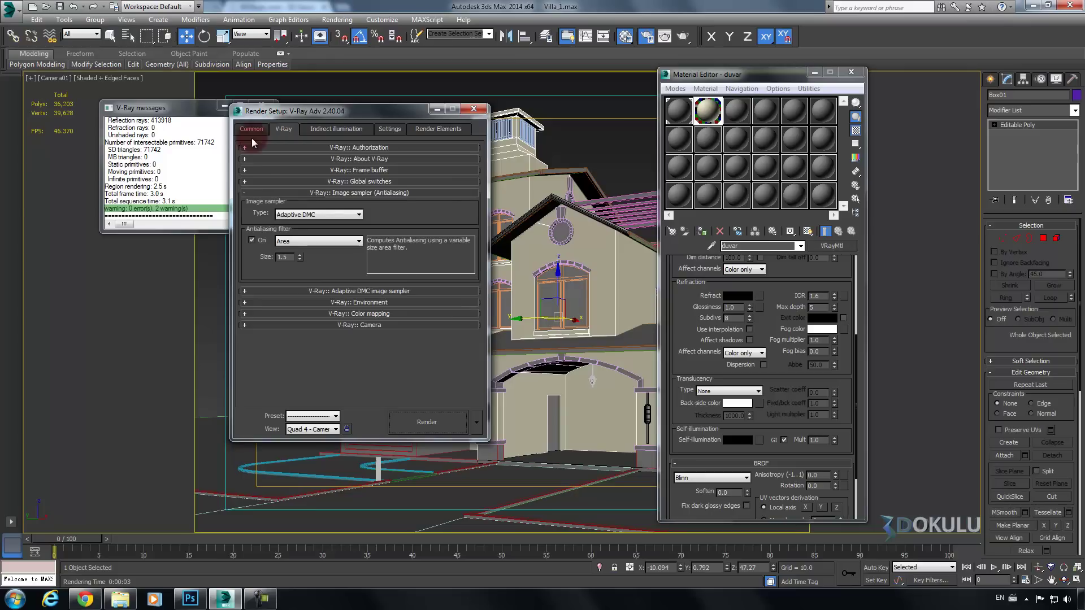
{"action": "left_click", "coordinate": [345, 171]}
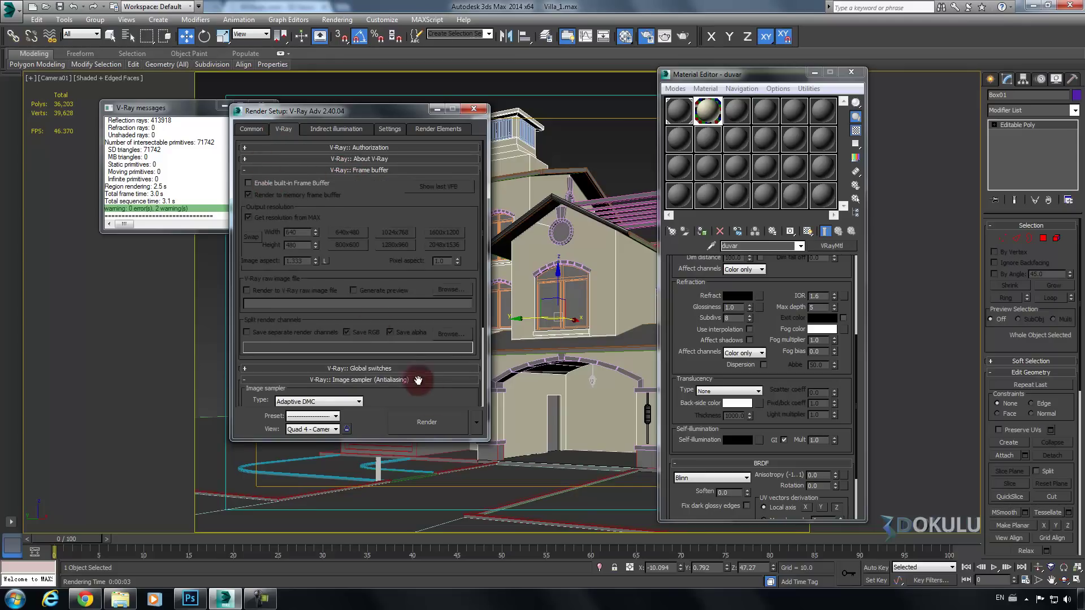
Show Render Setup's Settings tab, re-render the villa as a second test, and close the rendered image
{"action": "left_click", "coordinate": [195, 110]}
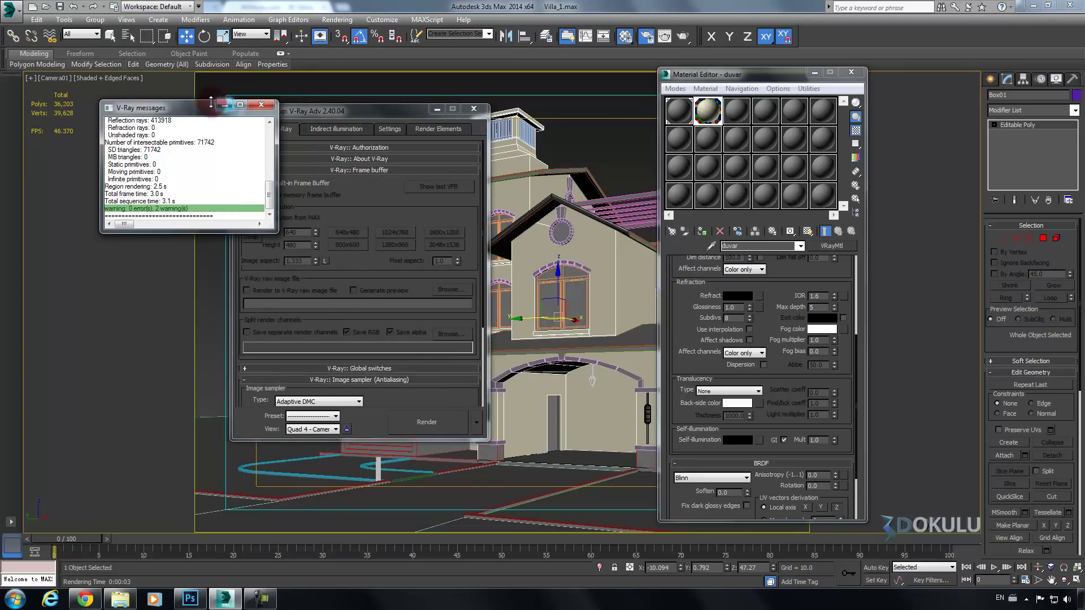
{"action": "left_click", "coordinate": [393, 130]}
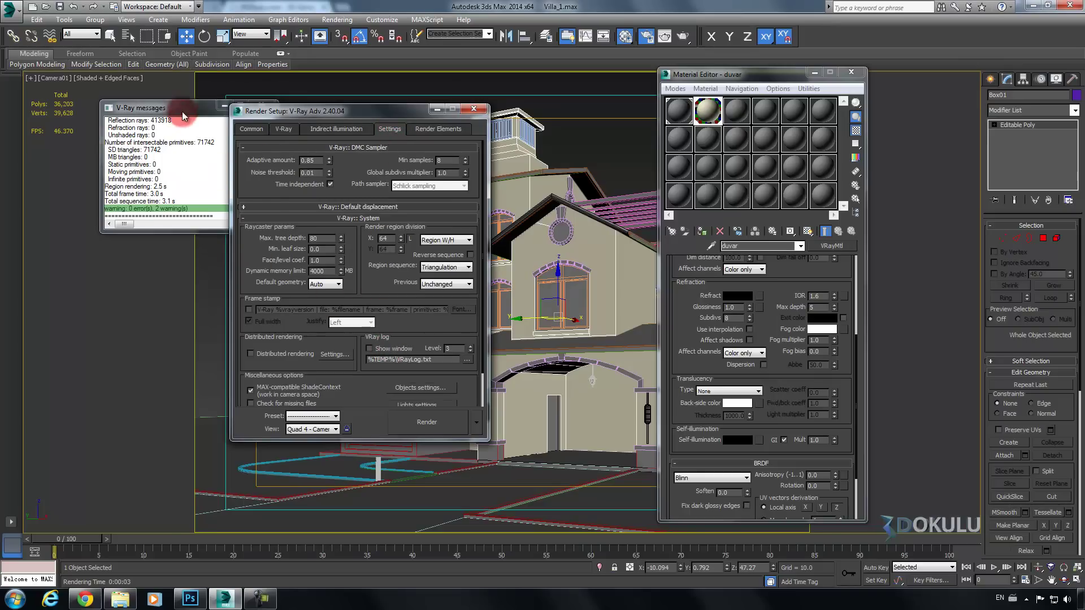
{"action": "left_click_drag", "start_coordinate": [145, 108], "coordinate": [97, 129]}
{"action": "left_click_drag", "start_coordinate": [324, 111], "coordinate": [230, 97]}
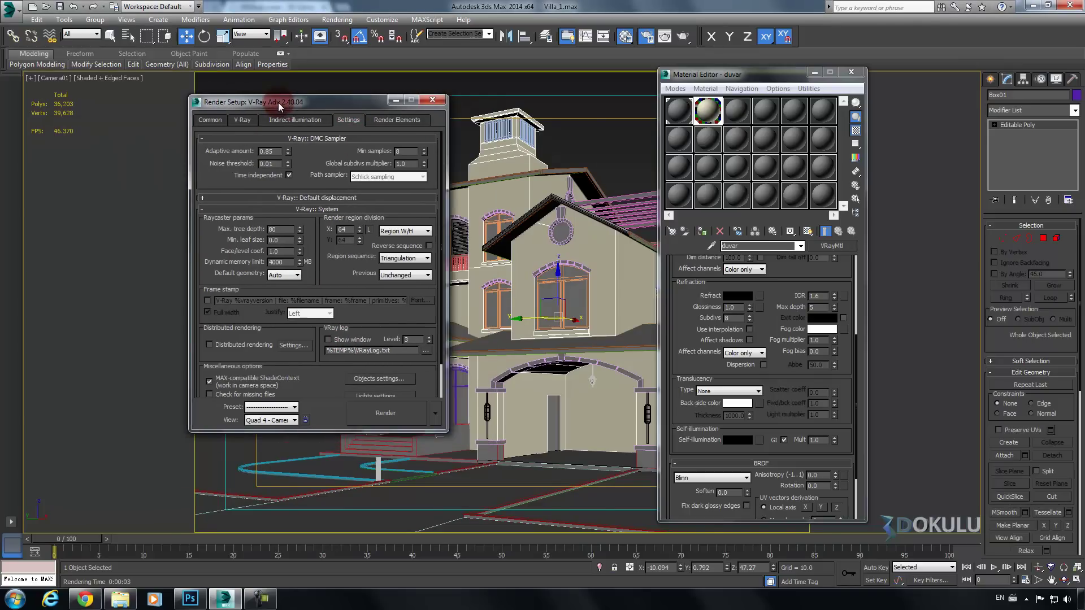
{"action": "left_click", "coordinate": [346, 403]}
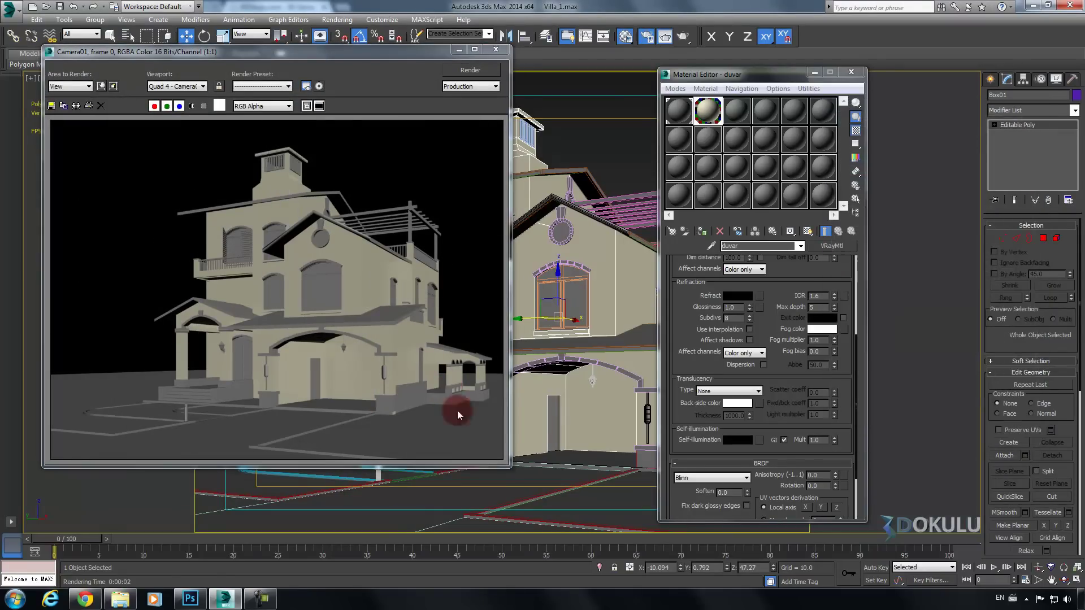
{"action": "left_click", "coordinate": [498, 52]}
Close Render Setup and expand the duvar material's Maps rollout in the Material Editor
{"action": "left_click", "coordinate": [383, 94]}
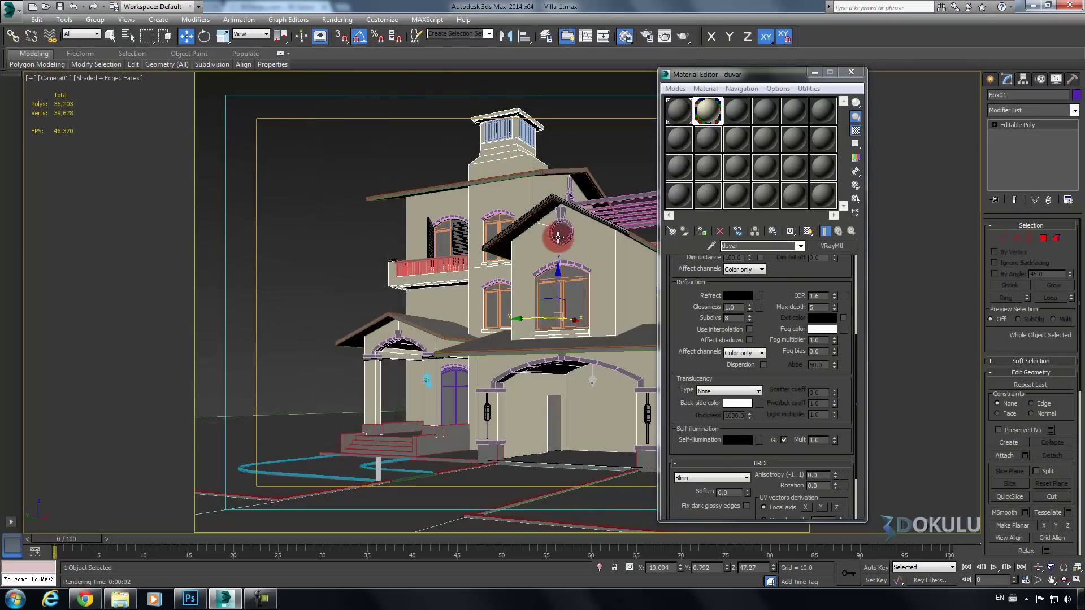
{"action": "left_click_drag", "start_coordinate": [779, 291], "coordinate": [773, 288]}
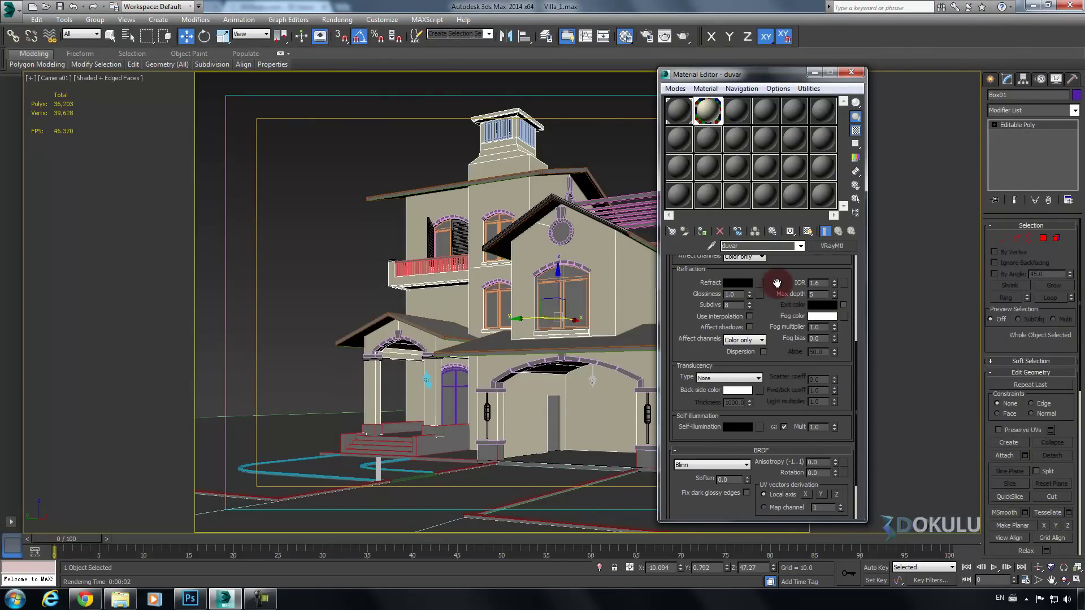
{"action": "left_click_drag", "start_coordinate": [777, 282], "coordinate": [777, 278]}
{"action": "scroll", "coordinate": [777, 279], "scroll_direction": "down", "scroll_amount": 2}
{"action": "scroll", "coordinate": [775, 285], "scroll_direction": "down", "scroll_amount": 2}
{"action": "left_click", "coordinate": [759, 479]}
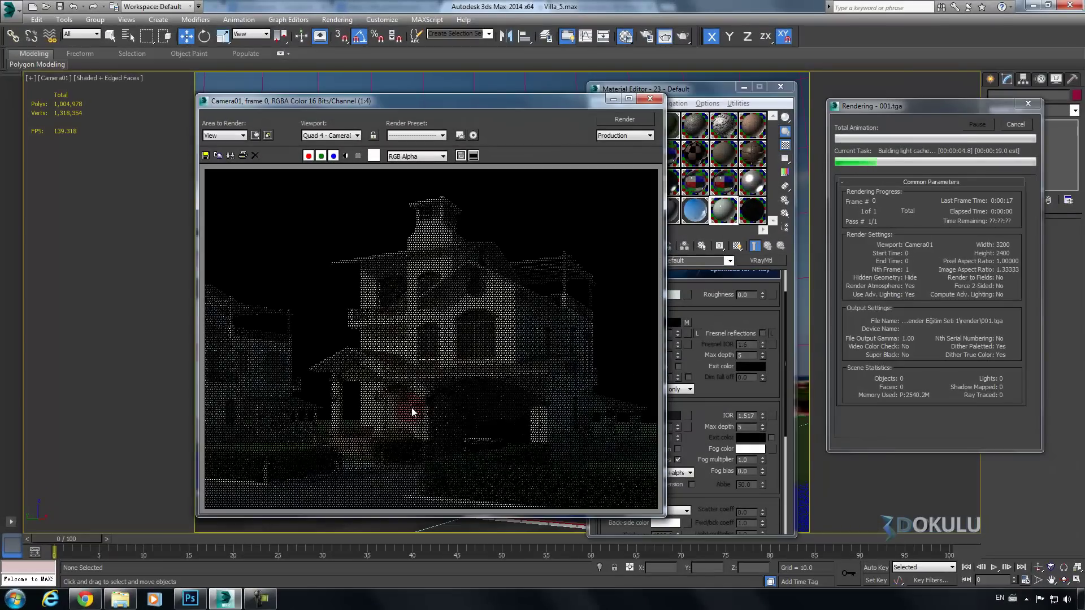
Zoom the Camera01 render window in on the entrance, then back out to the whole house
{"action": "scroll", "coordinate": [394, 407], "scroll_direction": "down", "scroll_amount": 1}
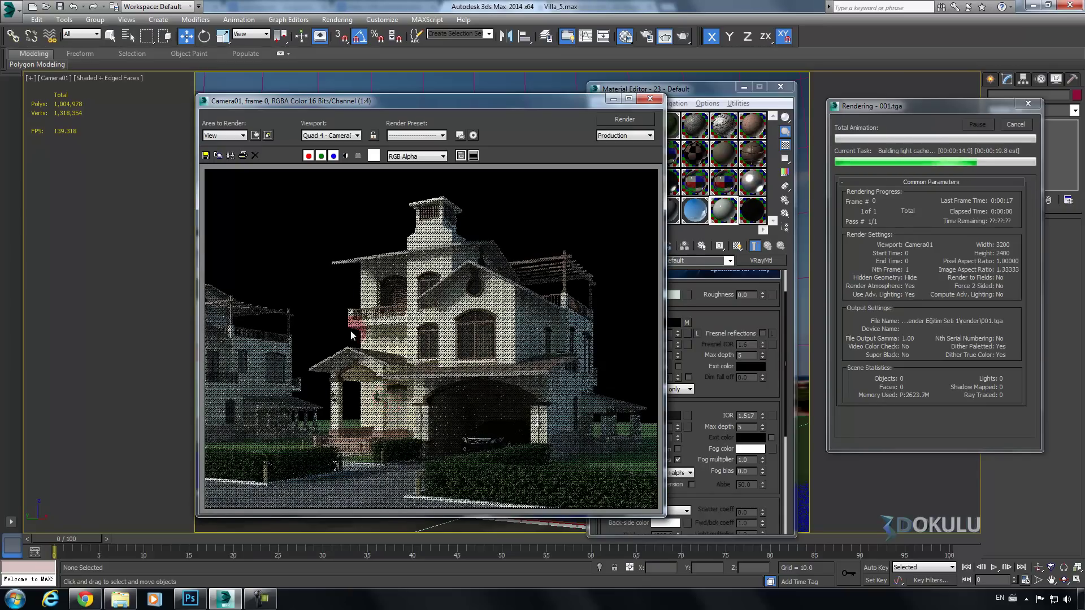
{"action": "left_click", "coordinate": [411, 410], "text": "ctrl"}
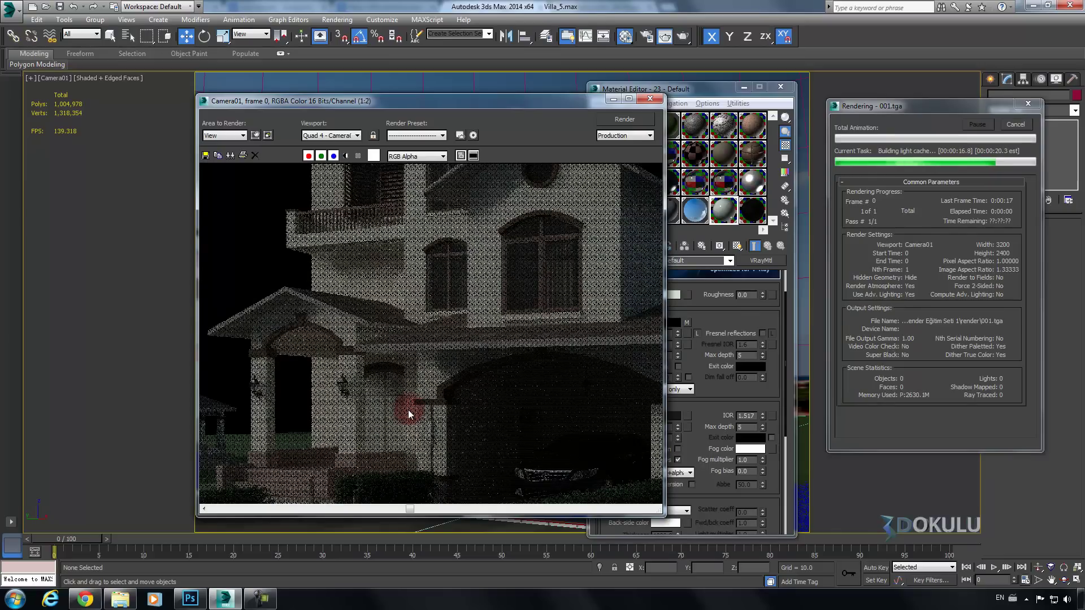
{"action": "left_click", "coordinate": [411, 411], "text": "ctrl"}
{"action": "scroll", "coordinate": [498, 453], "scroll_direction": "down", "scroll_amount": 1}
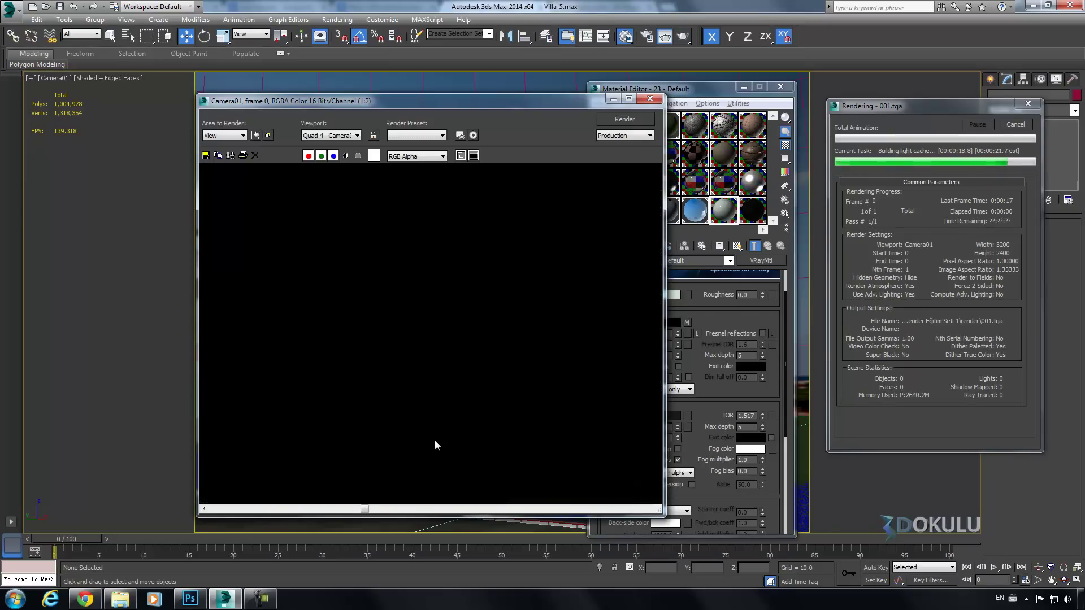
{"action": "scroll", "coordinate": [416, 432], "scroll_direction": "down", "scroll_amount": 1}
{"action": "left_click", "coordinate": [402, 431], "text": "ctrl"}
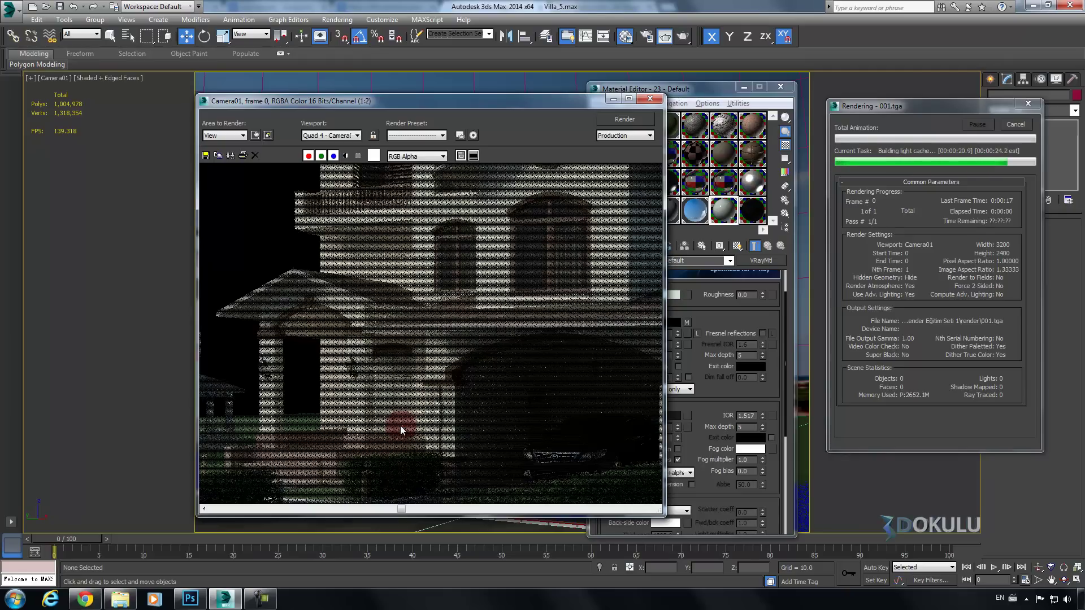
{"action": "left_click", "coordinate": [401, 430], "text": "ctrl"}
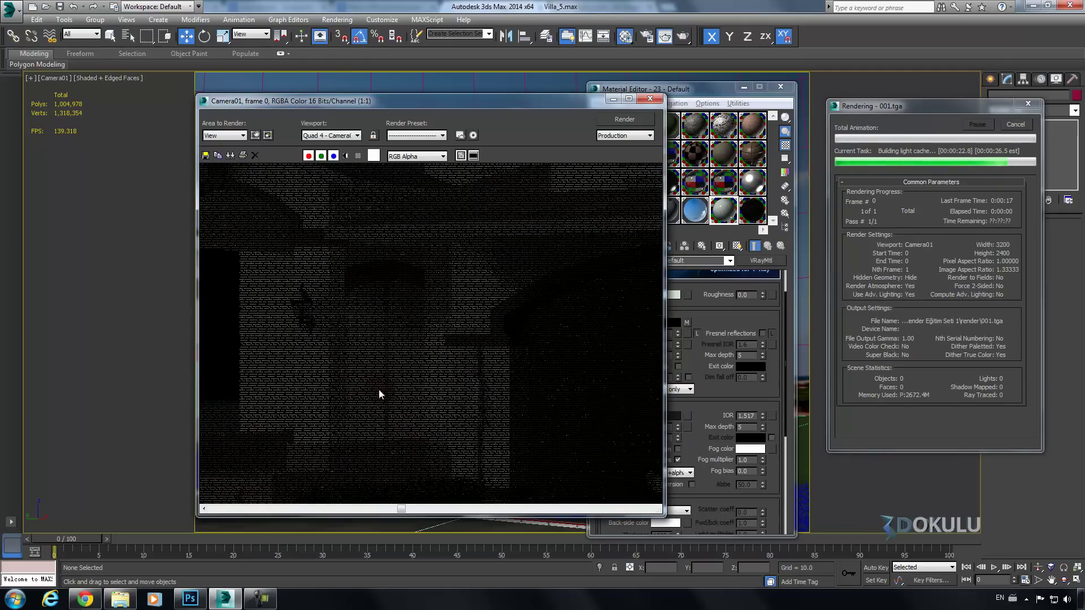
{"action": "scroll", "coordinate": [379, 390], "scroll_direction": "down", "scroll_amount": 1}
{"action": "right_click", "coordinate": [378, 393], "text": "ctrl"}
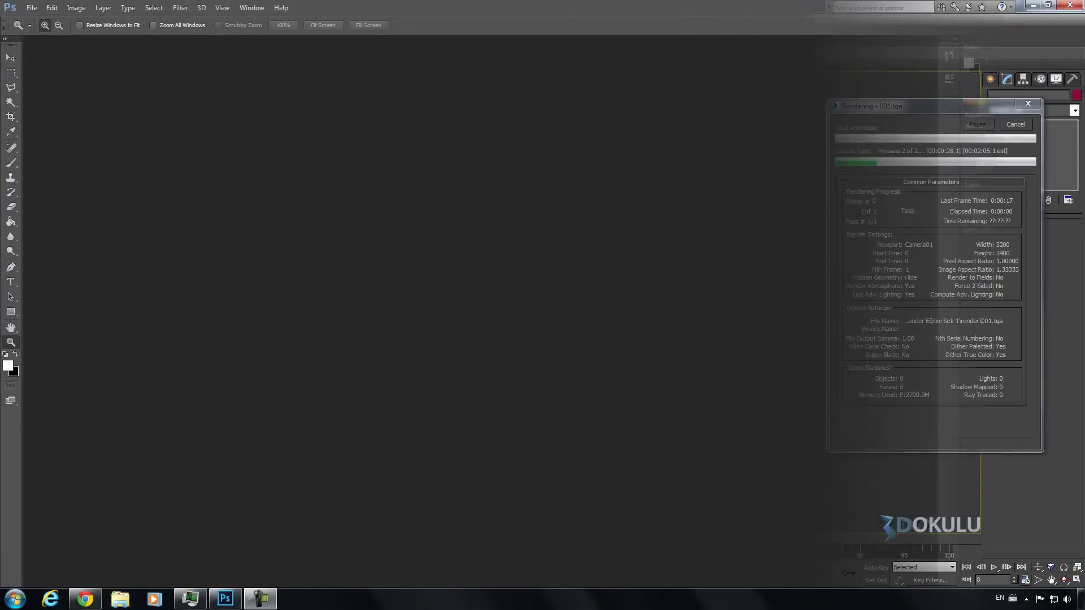
In Photoshop's Open dialog, browse into the render folder and select renders 001 and 002
{"action": "left_click", "coordinate": [562, 235]}
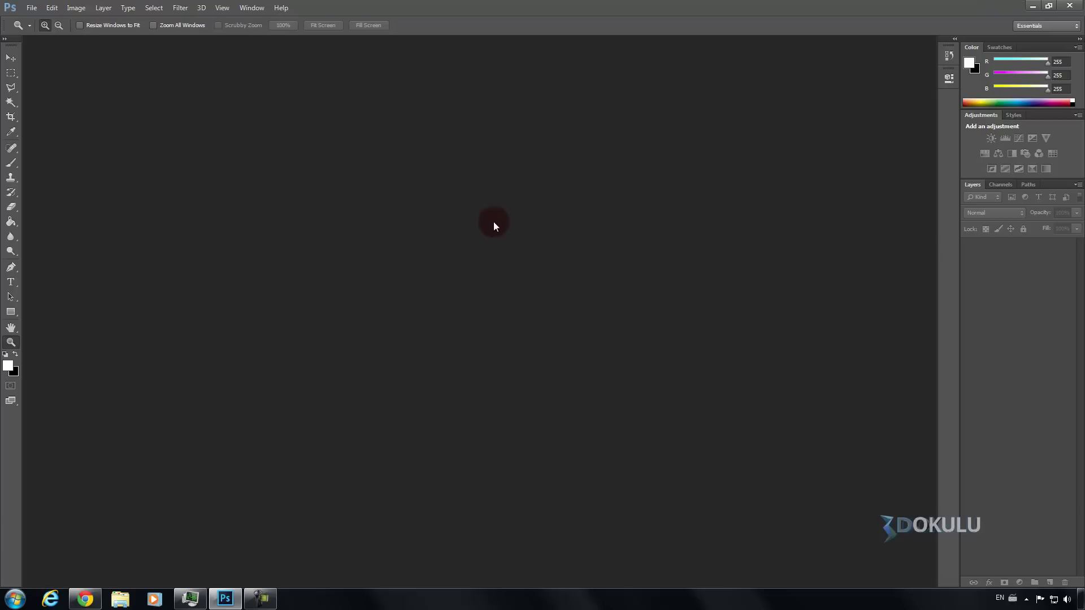
{"action": "left_click", "coordinate": [31, 8]}
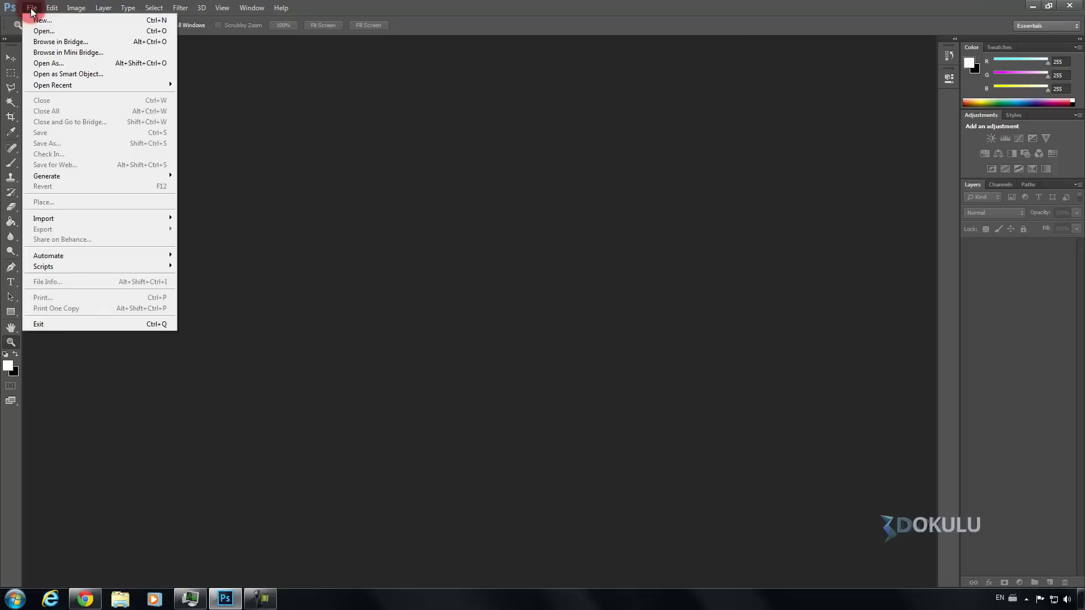
{"action": "key", "text": "ctrl+o"}
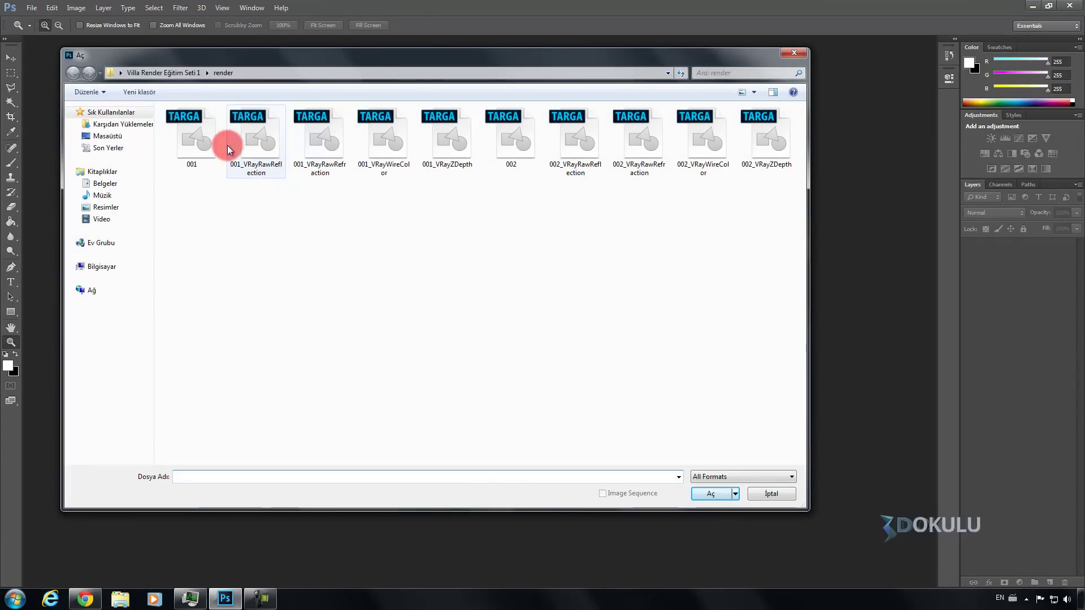
{"action": "left_click", "coordinate": [174, 73]}
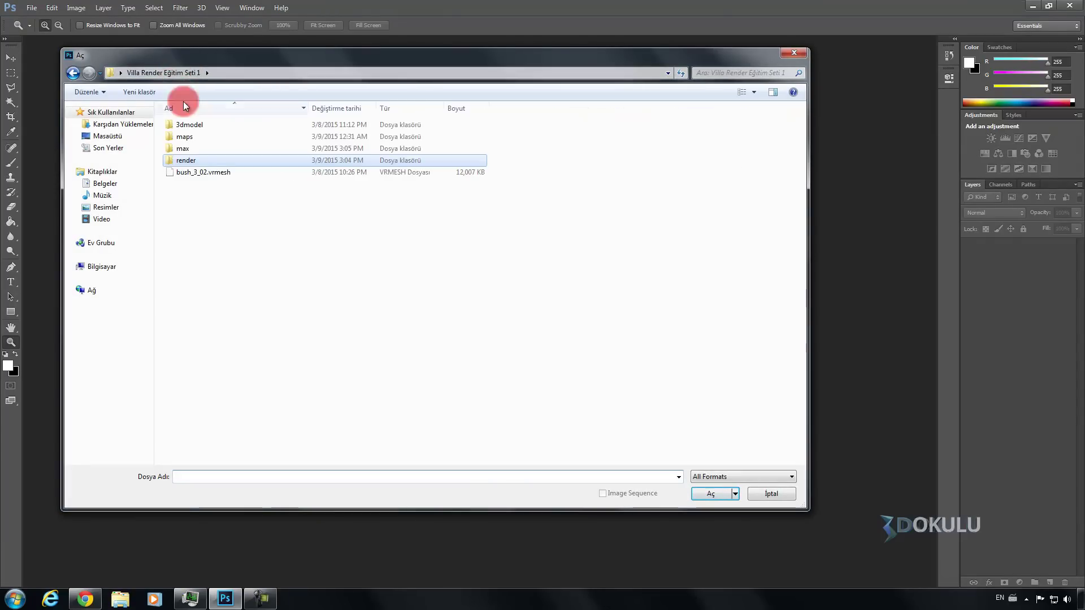
{"action": "double_click", "coordinate": [190, 161]}
{"action": "left_click", "coordinate": [203, 161]}
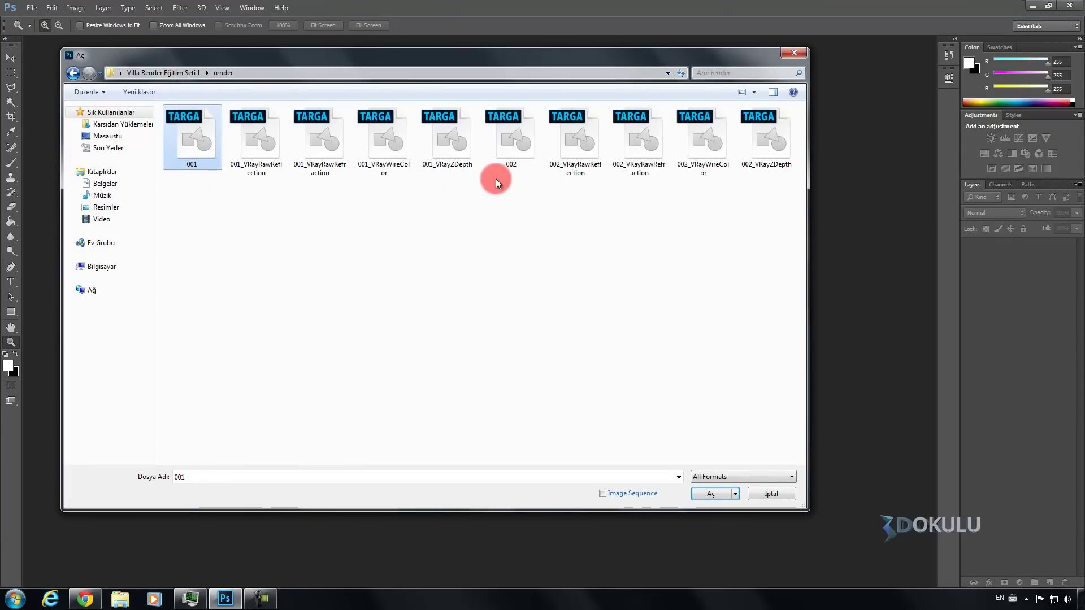
{"action": "left_click", "coordinate": [497, 169]}
{"action": "left_click", "coordinate": [214, 150]}
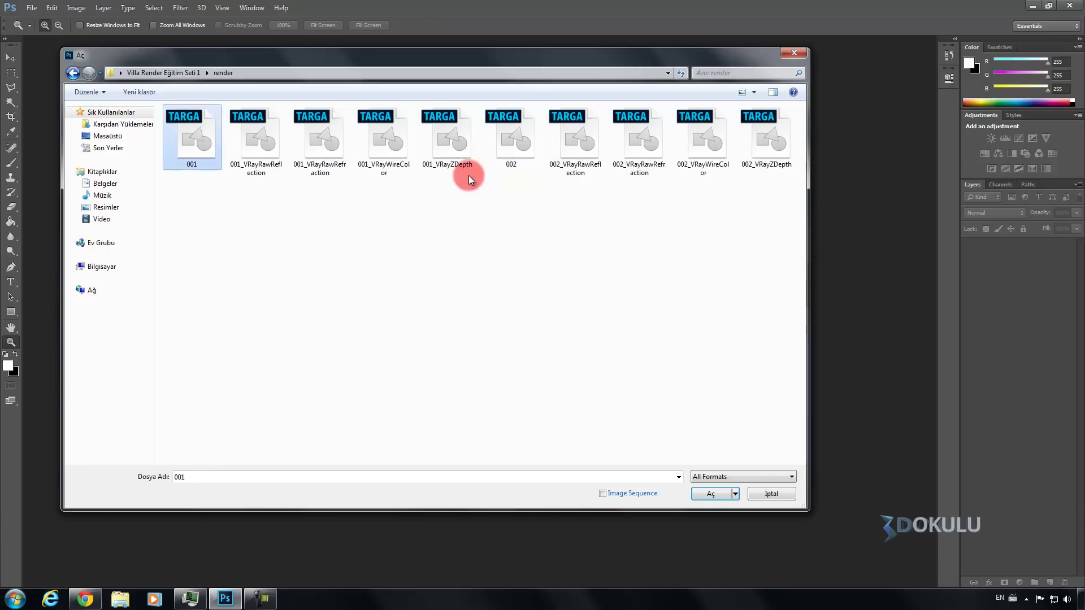
{"action": "left_click", "coordinate": [511, 141], "text": "ctrl"}
Open renders 001 and 002 and view the daytime 001.tga
{"action": "left_click", "coordinate": [706, 493]}
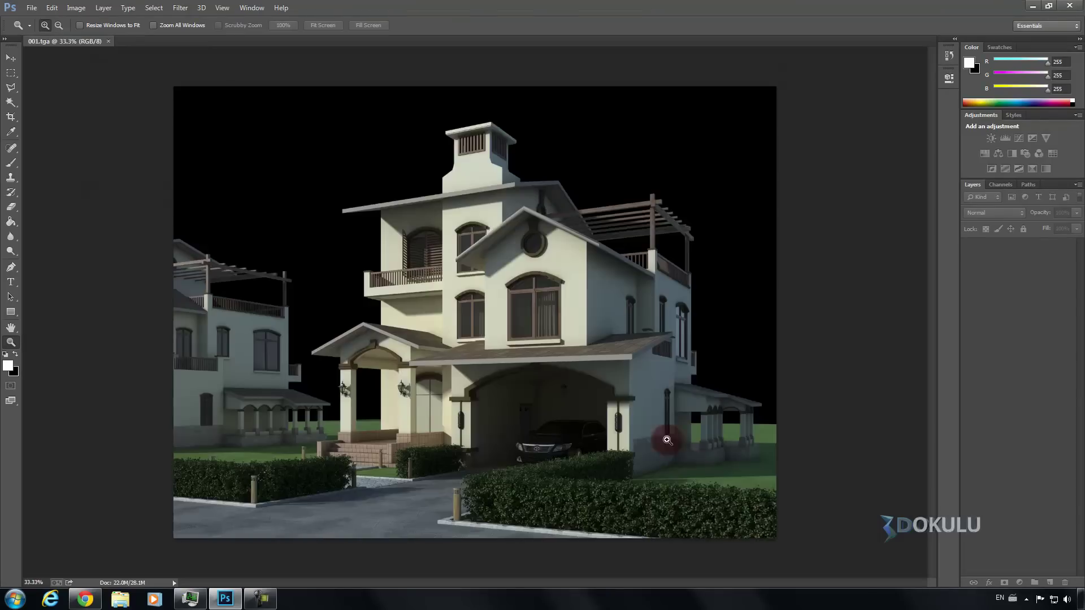
{"action": "left_click", "coordinate": [65, 40]}
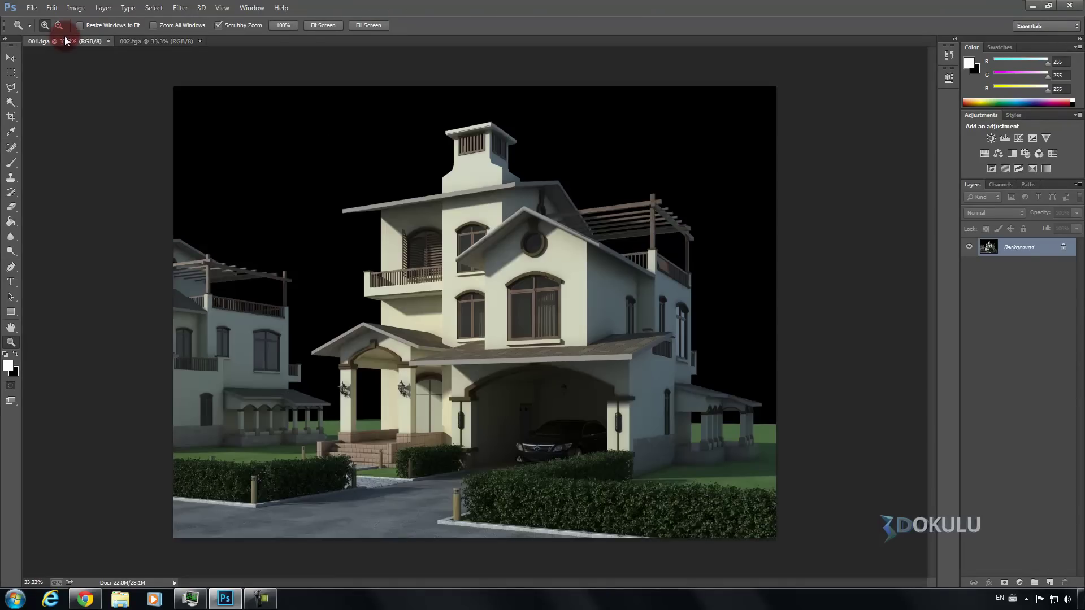
{"action": "left_click", "coordinate": [493, 232]}
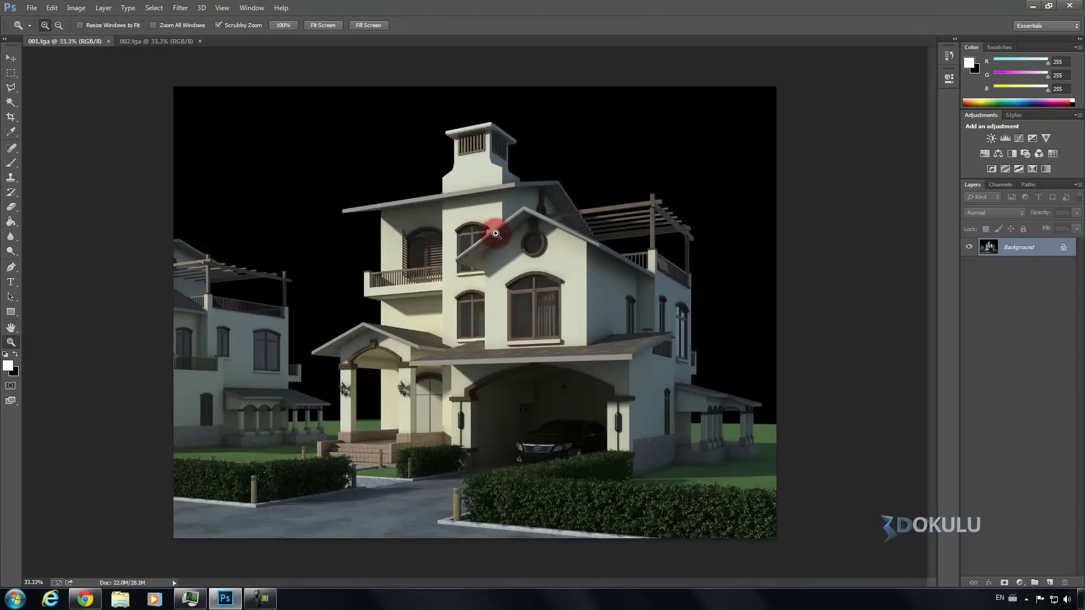
Zoom in on the night render 002.tga's facade, then back out to see it whole
{"action": "left_click", "coordinate": [148, 43]}
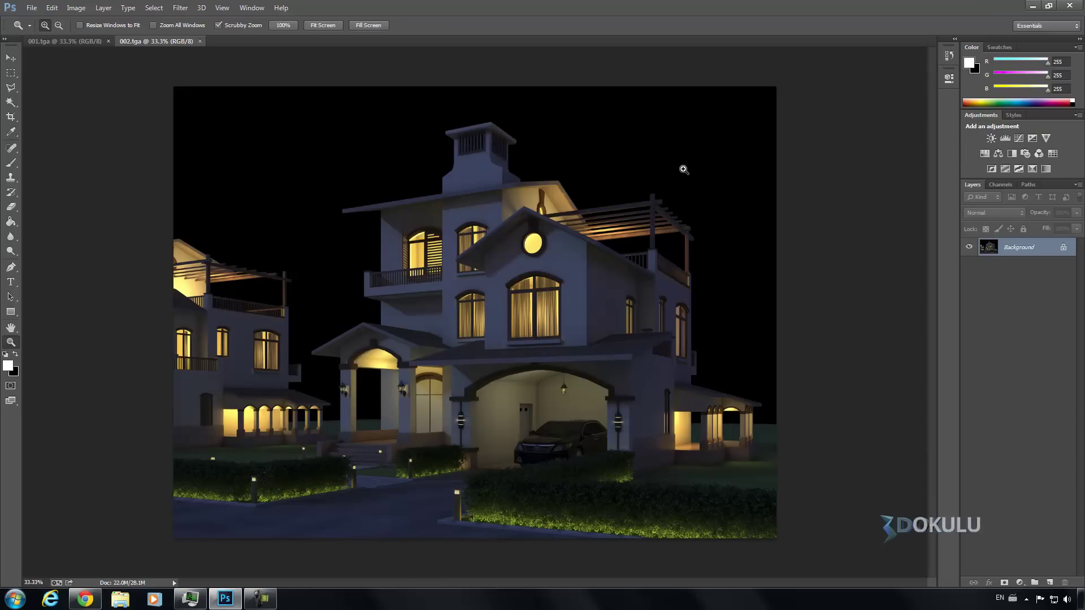
{"action": "left_click", "coordinate": [554, 223]}
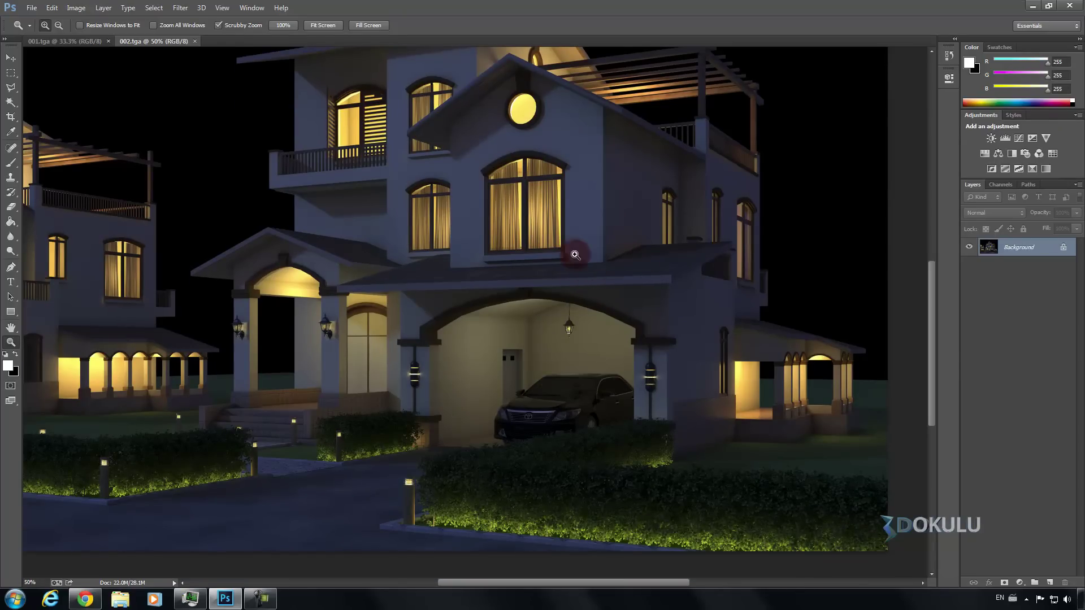
{"action": "scroll", "coordinate": [611, 223], "scroll_direction": "up", "scroll_amount": 1}
{"action": "scroll", "coordinate": [610, 226], "scroll_direction": "up", "scroll_amount": 1}
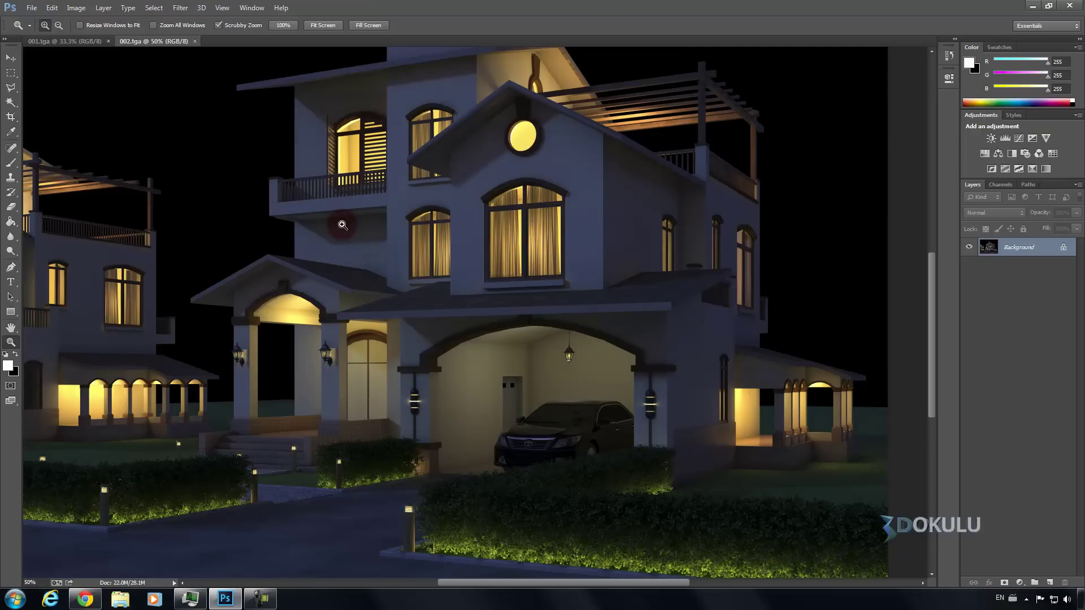
{"action": "left_click_drag", "start_coordinate": [310, 172], "coordinate": [212, 157]}
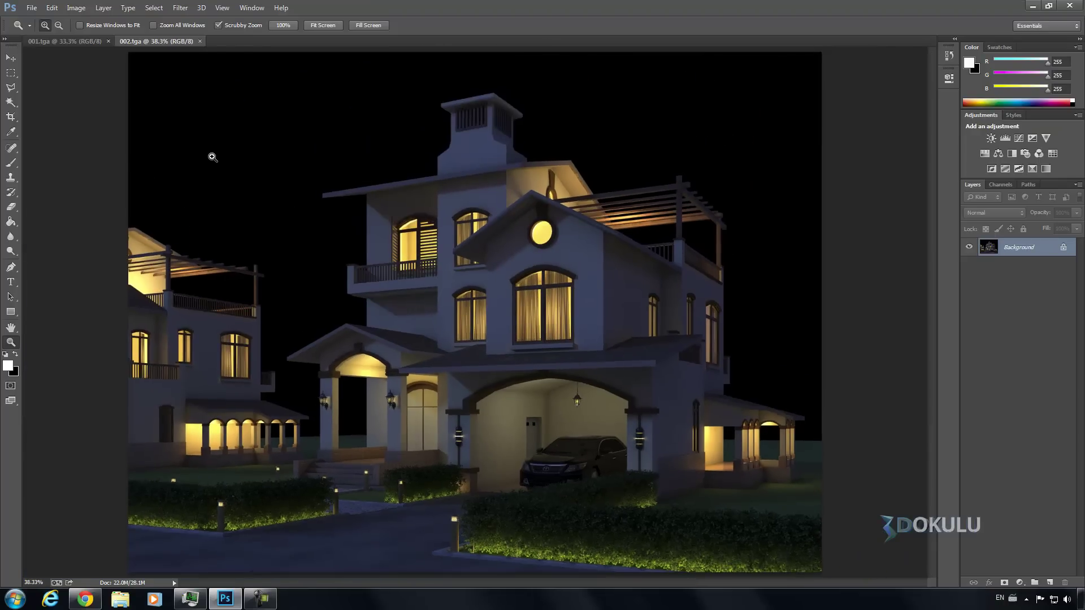
Close 002.tga and open the 001 RawReflection, RawRefraction, WireColor and ZDepth passes
{"action": "left_click", "coordinate": [200, 41]}
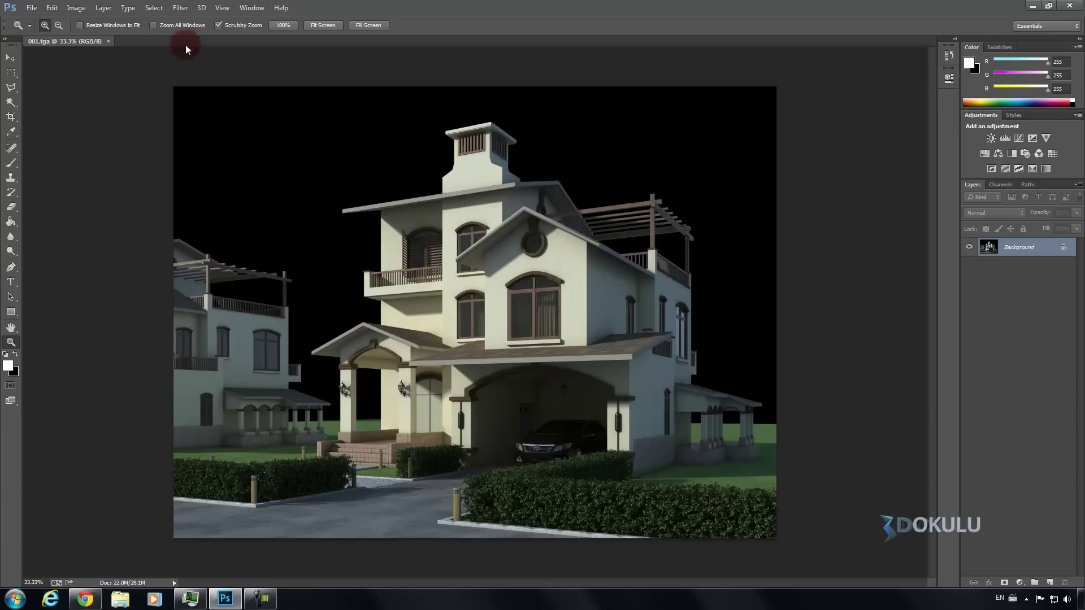
{"action": "left_click", "coordinate": [31, 8]}
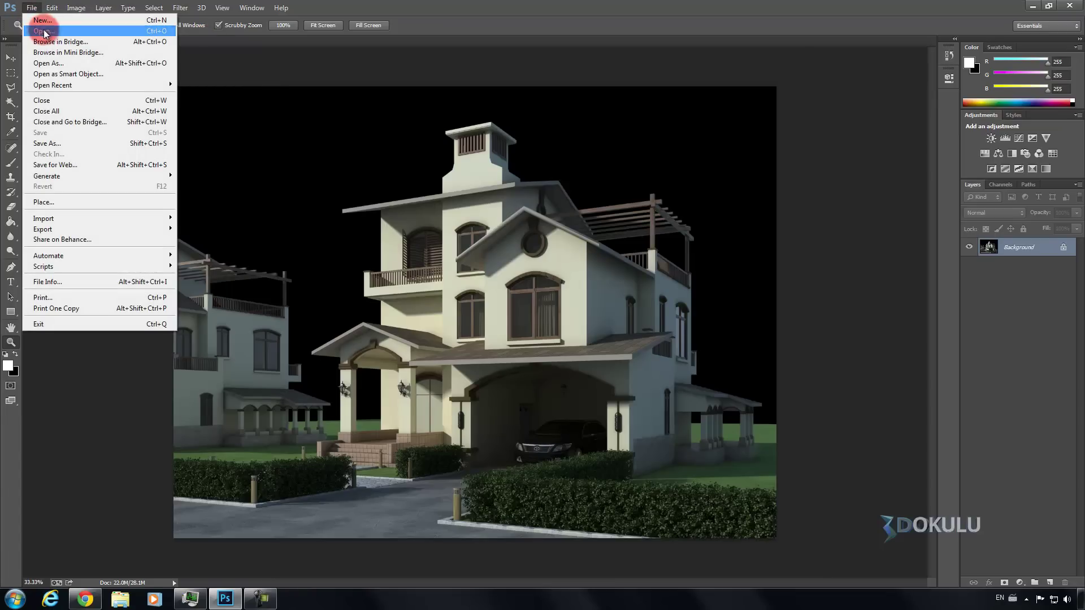
{"action": "left_click", "coordinate": [39, 31]}
{"action": "left_click", "coordinate": [253, 132]}
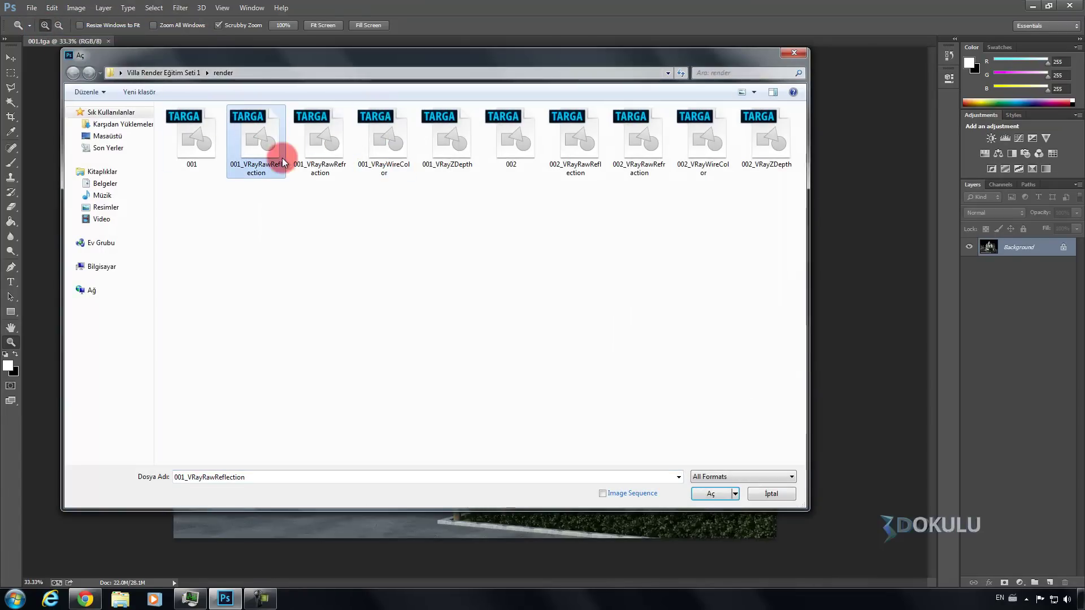
{"action": "left_click", "coordinate": [461, 148], "text": "ctrl"}
{"action": "left_click", "coordinate": [390, 144], "text": "ctrl"}
{"action": "left_click", "coordinate": [324, 143], "text": "ctrl"}
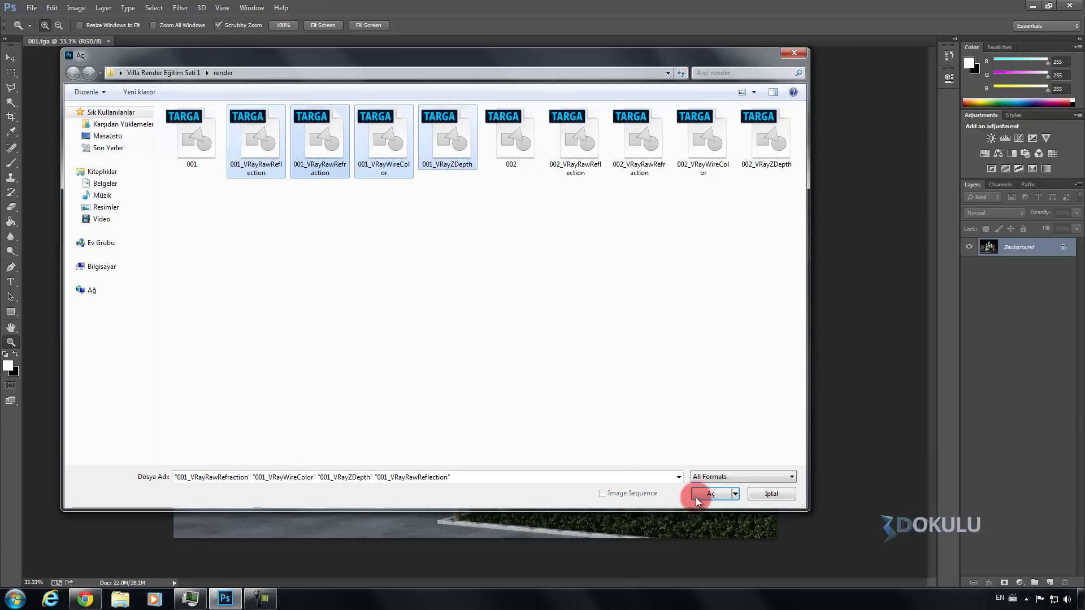
{"action": "left_click", "coordinate": [707, 494]}
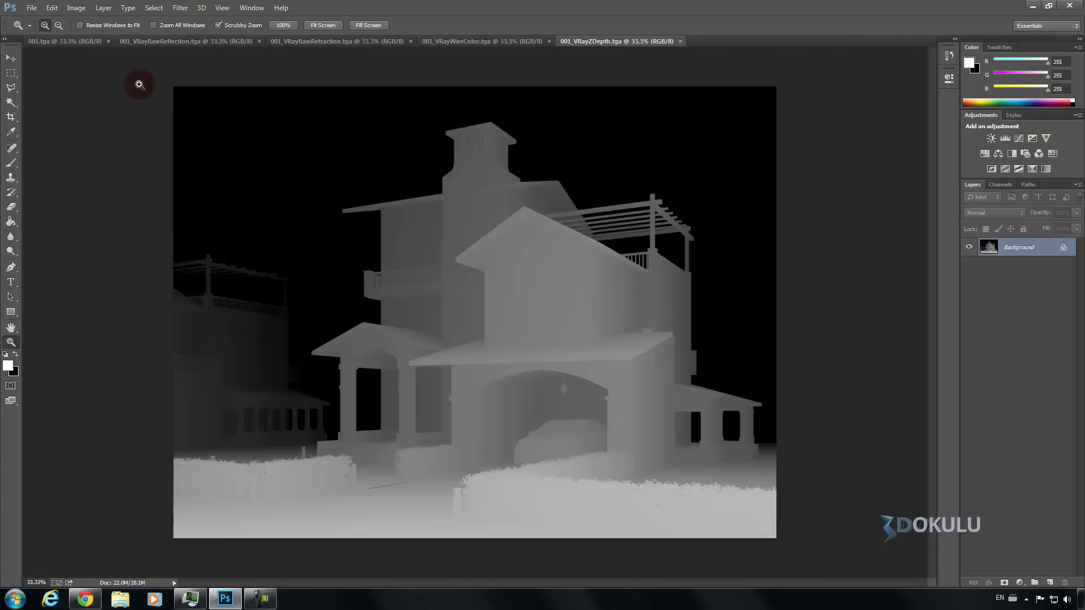
{"action": "left_click", "coordinate": [11, 56]}
{"action": "left_click", "coordinate": [140, 41]}
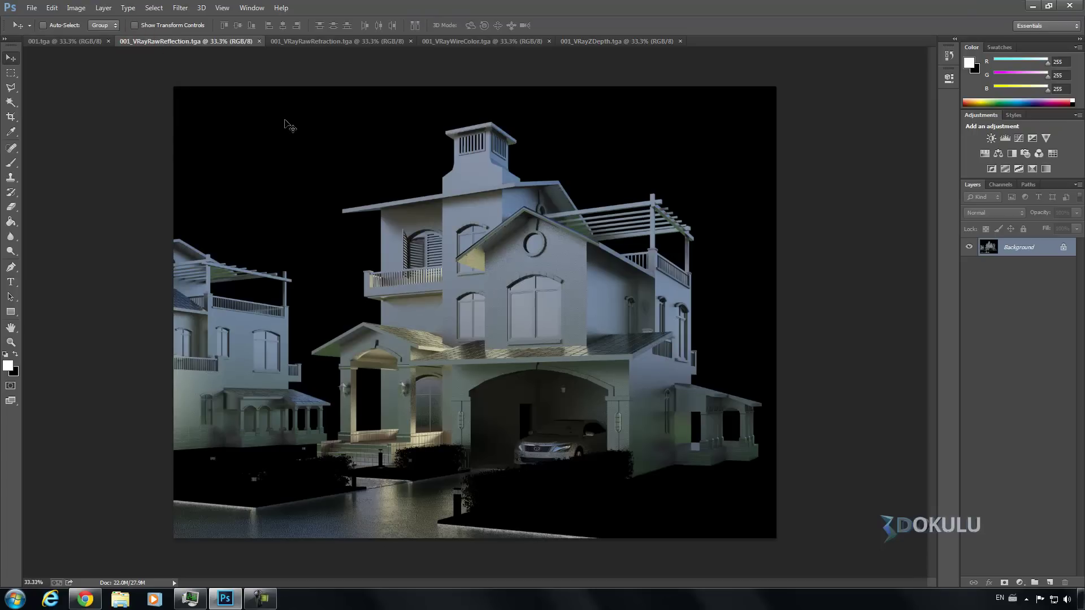
Move the reflection pass into 001.tga, hide Background, align it and name the layer ref
{"action": "left_click", "coordinate": [92, 43]}
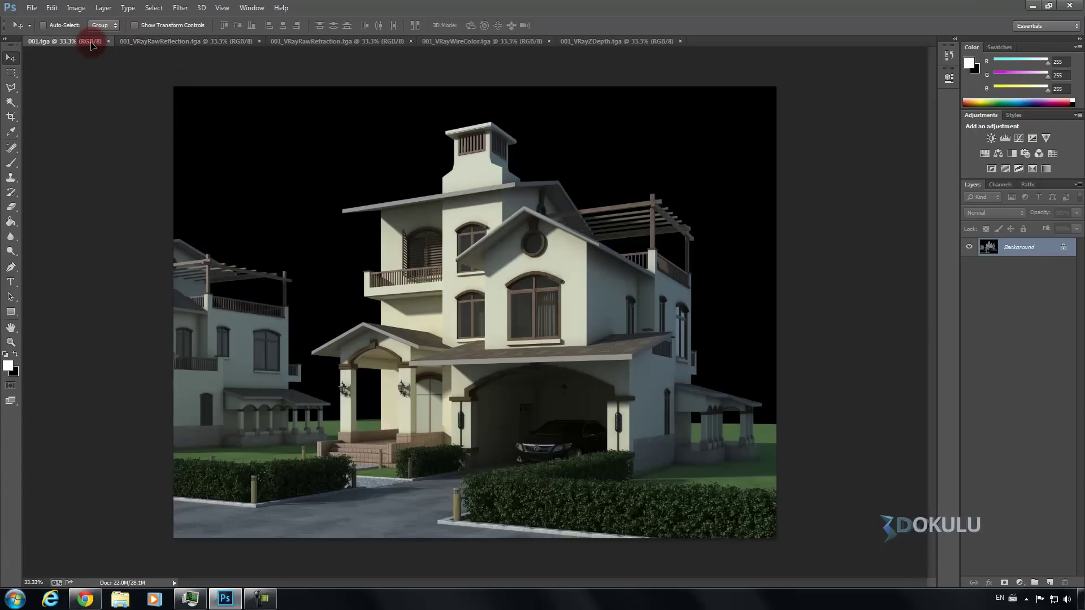
{"action": "left_click_drag", "start_coordinate": [92, 43], "coordinate": [285, 144], "text": "shift"}
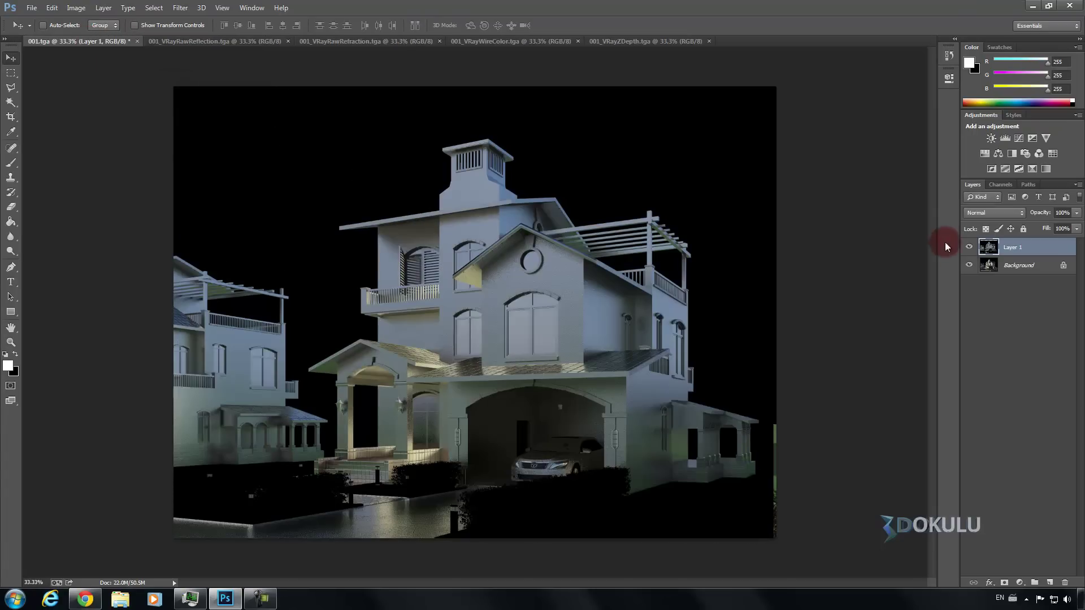
{"action": "left_click", "coordinate": [969, 265]}
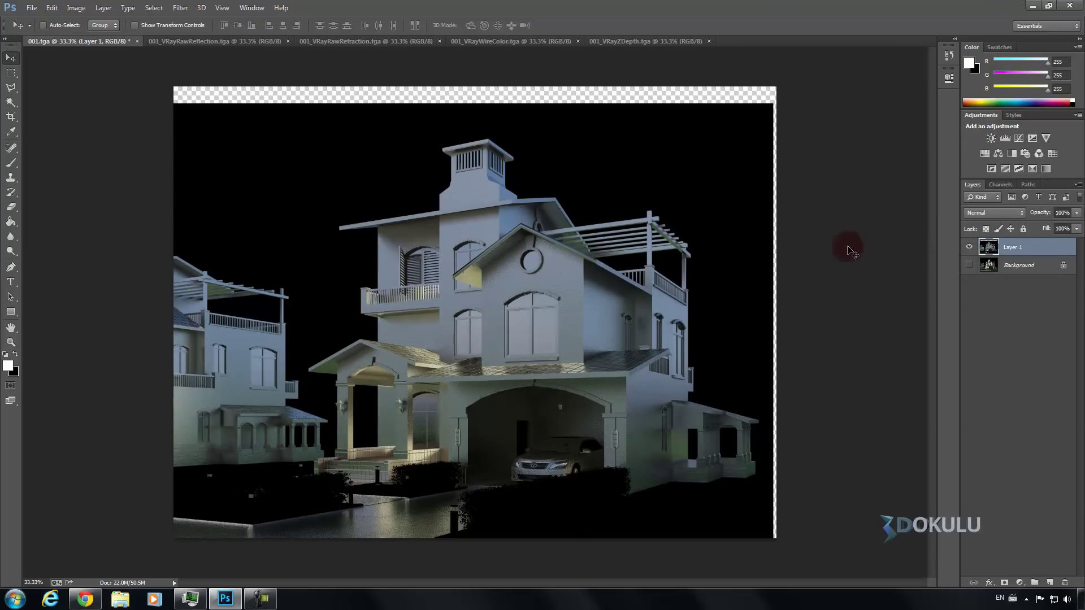
{"action": "left_click_drag", "start_coordinate": [612, 247], "coordinate": [618, 228]}
{"action": "double_click", "coordinate": [1014, 247]}
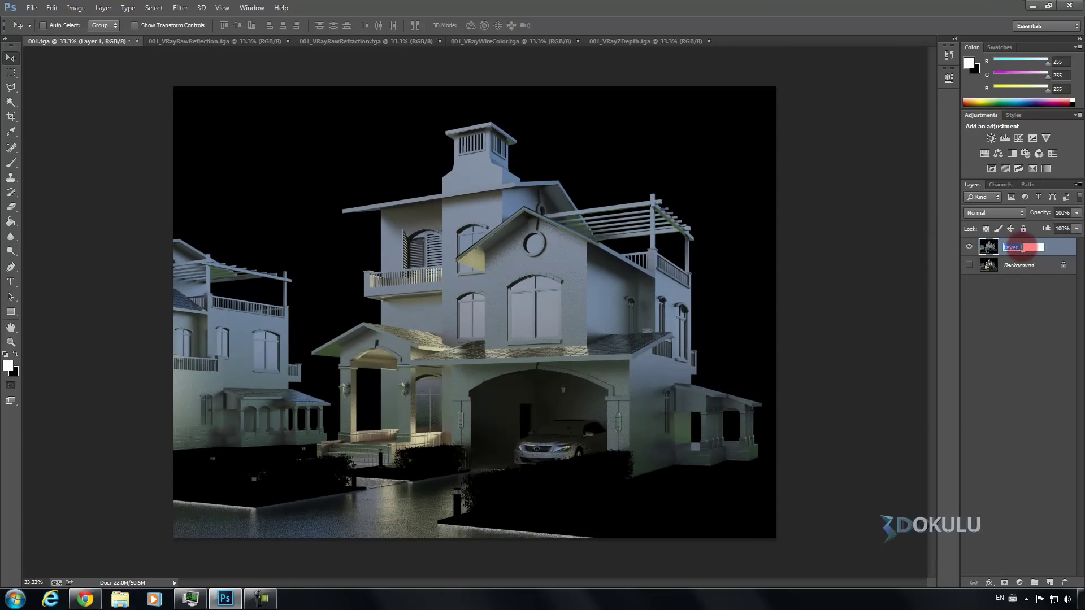
{"action": "key", "text": "Return"}
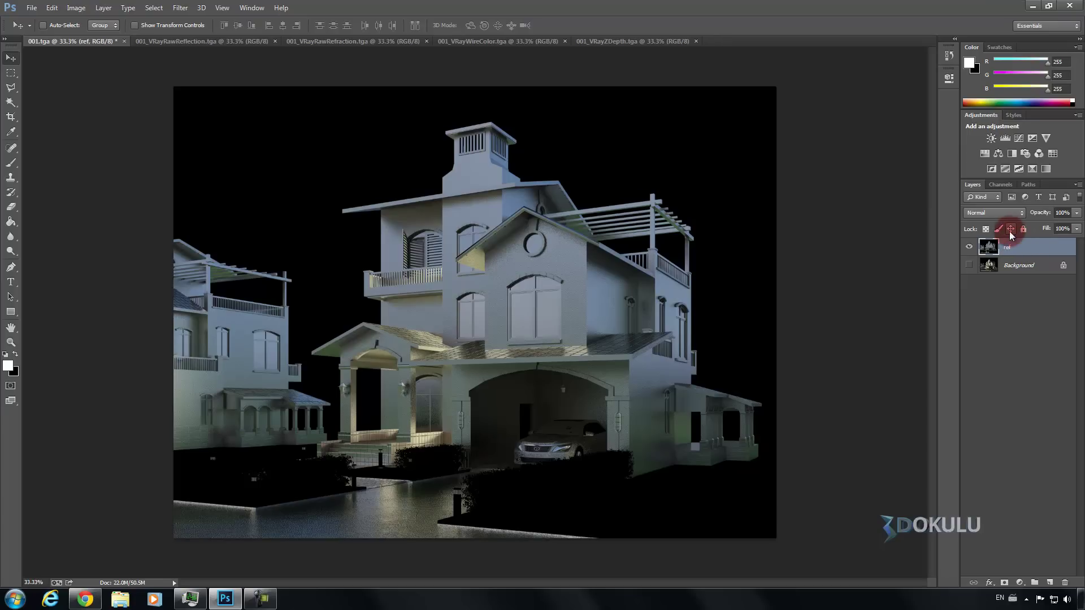
Close the reflection file, move the refraction pass into 001.tga, align it and name it refrac
{"action": "left_click", "coordinate": [274, 41]}
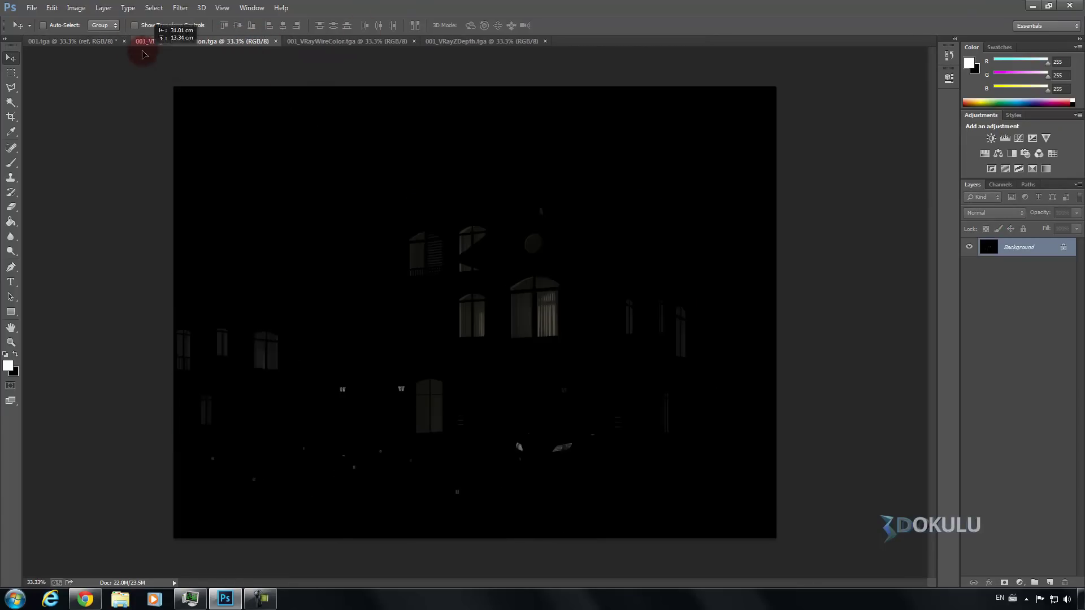
{"action": "left_click_drag", "start_coordinate": [142, 54], "coordinate": [316, 135]}
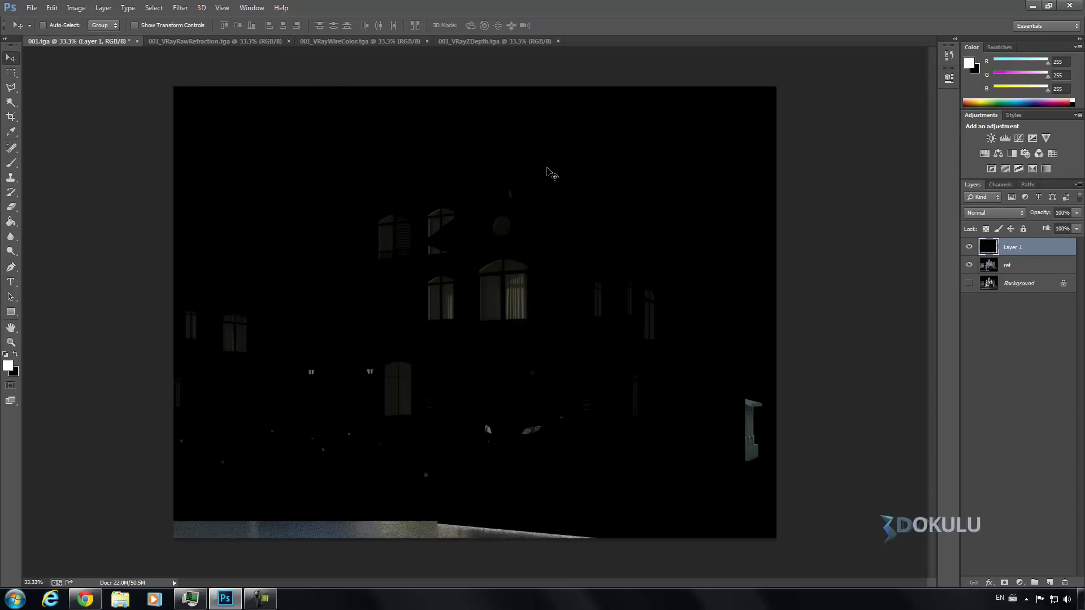
{"action": "left_click", "coordinate": [969, 265]}
{"action": "left_click_drag", "start_coordinate": [481, 192], "coordinate": [511, 209]}
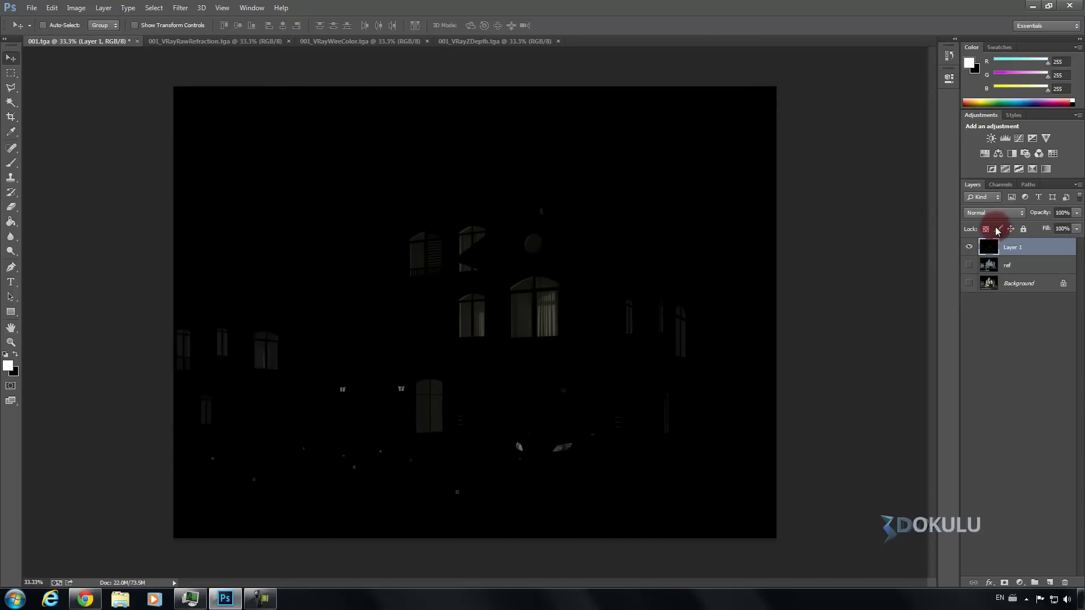
{"action": "double_click", "coordinate": [1014, 247]}
{"action": "type", "text": "ra"}
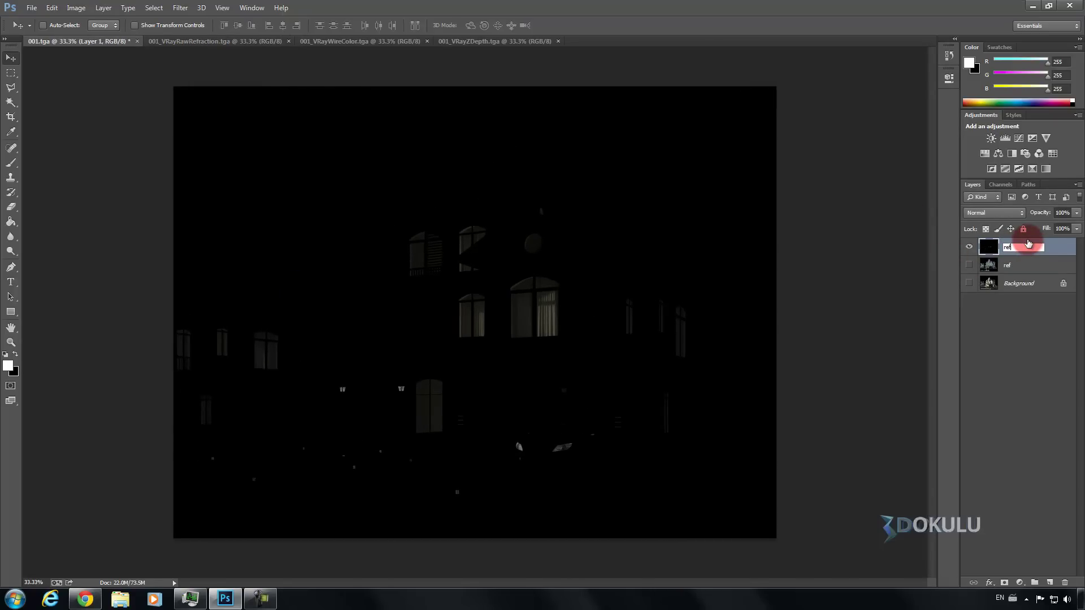
{"action": "type", "text": "c"}
{"action": "key", "text": "Return"}
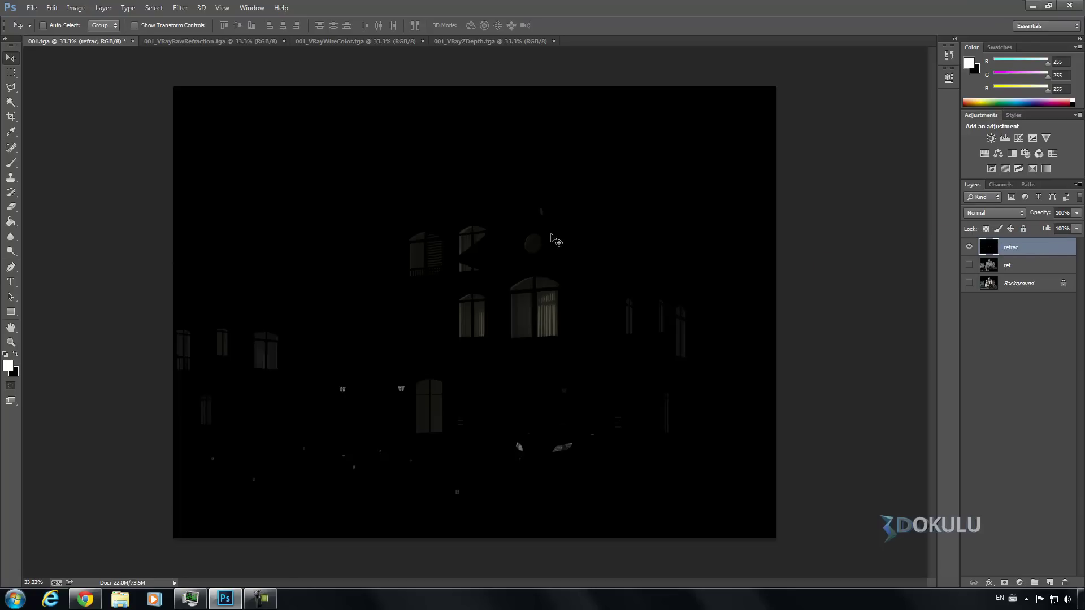
Close the refraction file, add the wire-colour pass aligned as Layer 1, and close its file
{"action": "left_click", "coordinate": [218, 40]}
{"action": "left_click", "coordinate": [284, 41]}
{"action": "left_click", "coordinate": [217, 43]}
{"action": "left_click_drag", "start_coordinate": [310, 150], "coordinate": [303, 141]}
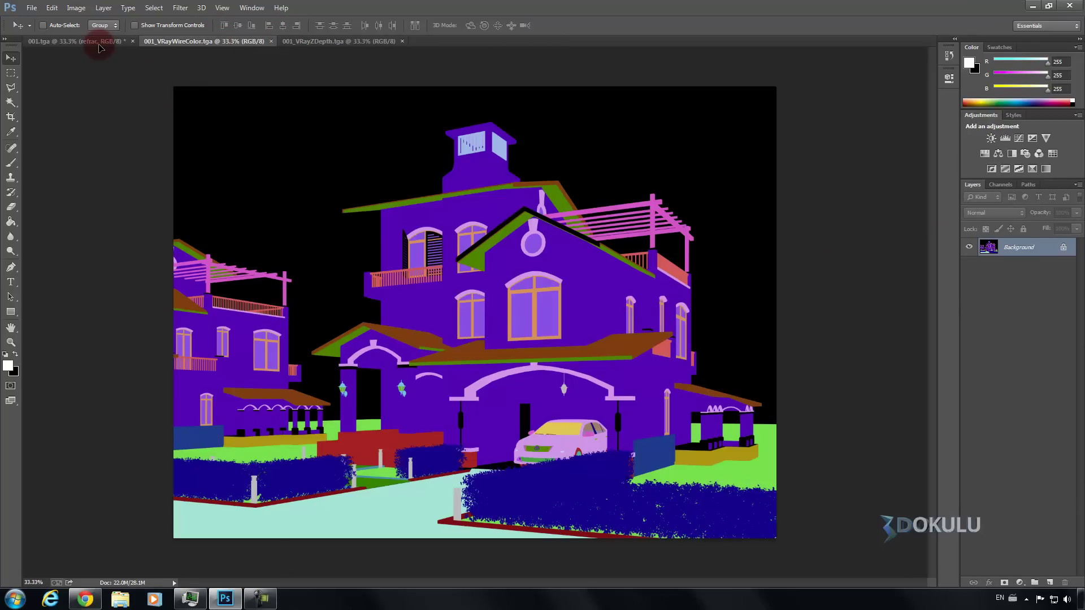
{"action": "left_click", "coordinate": [968, 265]}
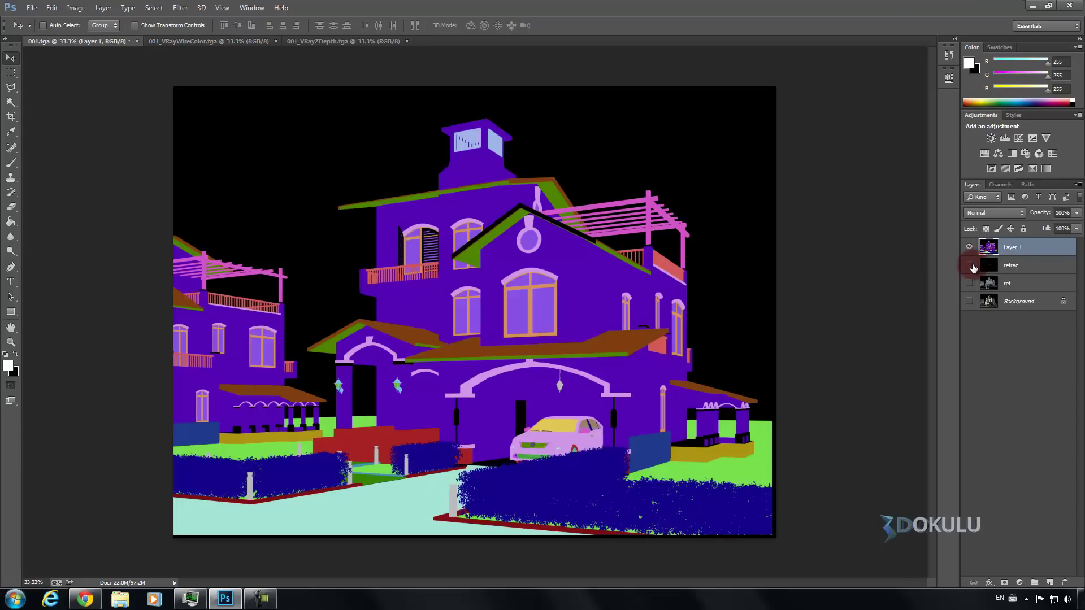
{"action": "left_click_drag", "start_coordinate": [657, 244], "coordinate": [661, 247]}
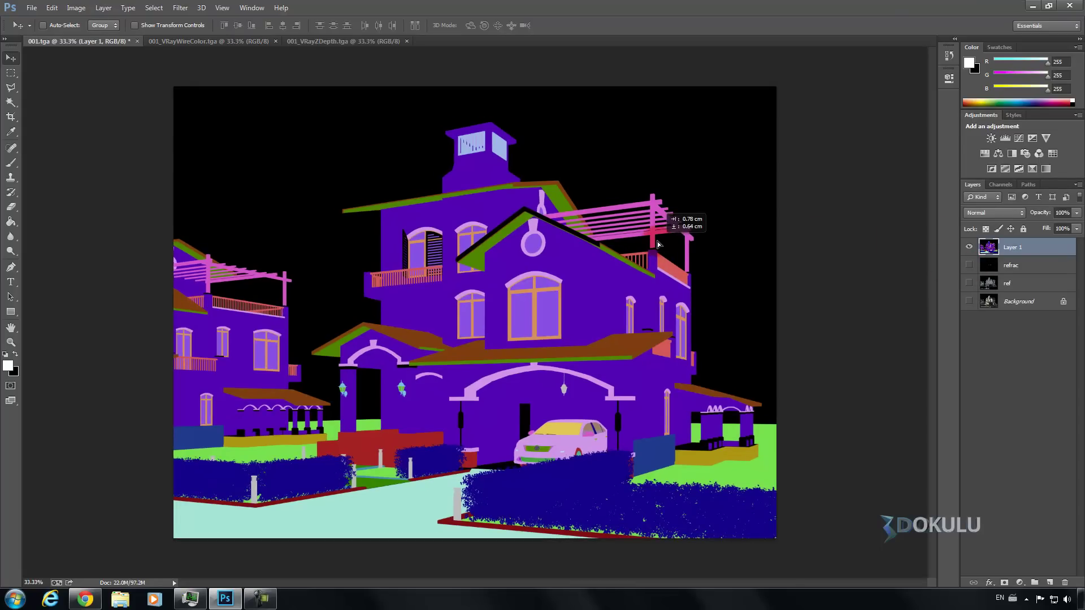
{"action": "left_click", "coordinate": [251, 41]}
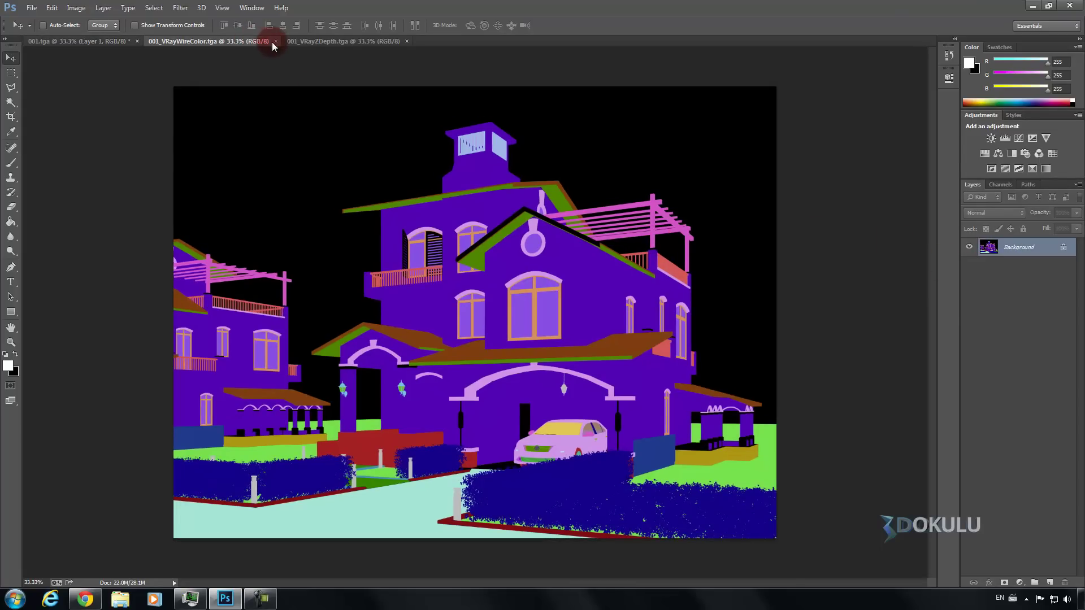
{"action": "left_click", "coordinate": [274, 41]}
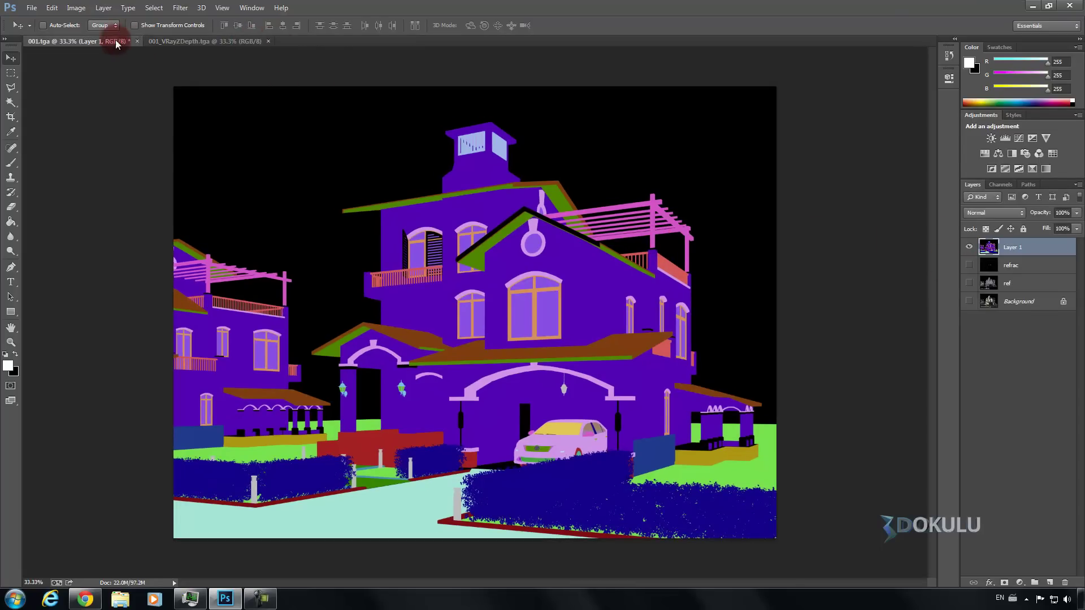
{"action": "left_click", "coordinate": [167, 41]}
Add the depth pass to 001.tga, align it over the canvas and name the layer z
{"action": "mouse_move", "coordinate": [344, 182]}
{"action": "left_mouse_down"}
{"action": "mouse_move", "coordinate": [109, 41]}
{"action": "mouse_move", "coordinate": [381, 206]}
{"action": "left_mouse_up"}
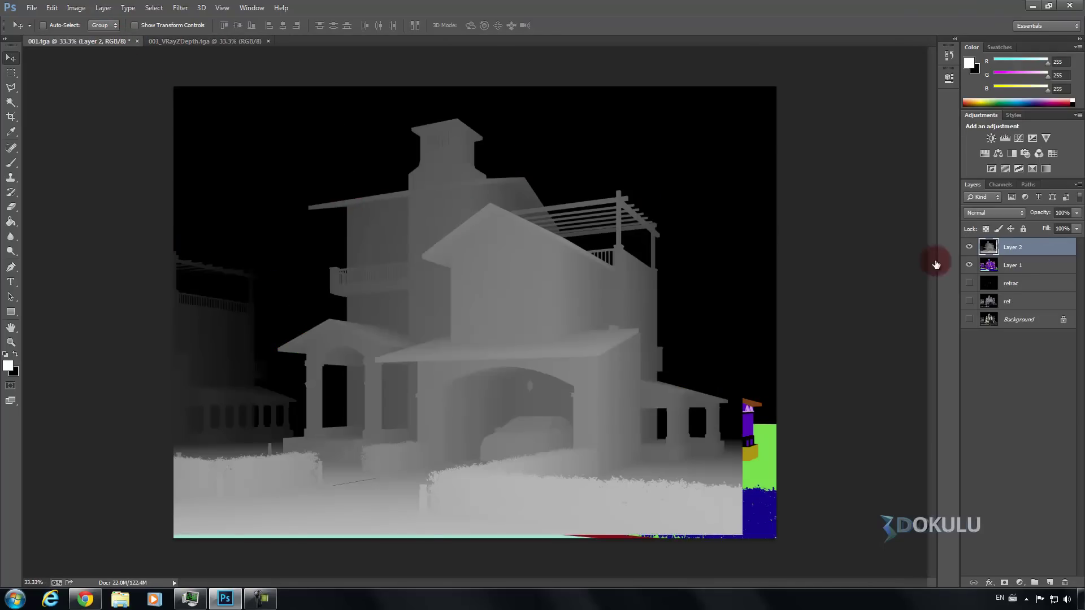
{"action": "left_click", "coordinate": [970, 265]}
{"action": "left_click_drag", "start_coordinate": [605, 263], "coordinate": [639, 269]}
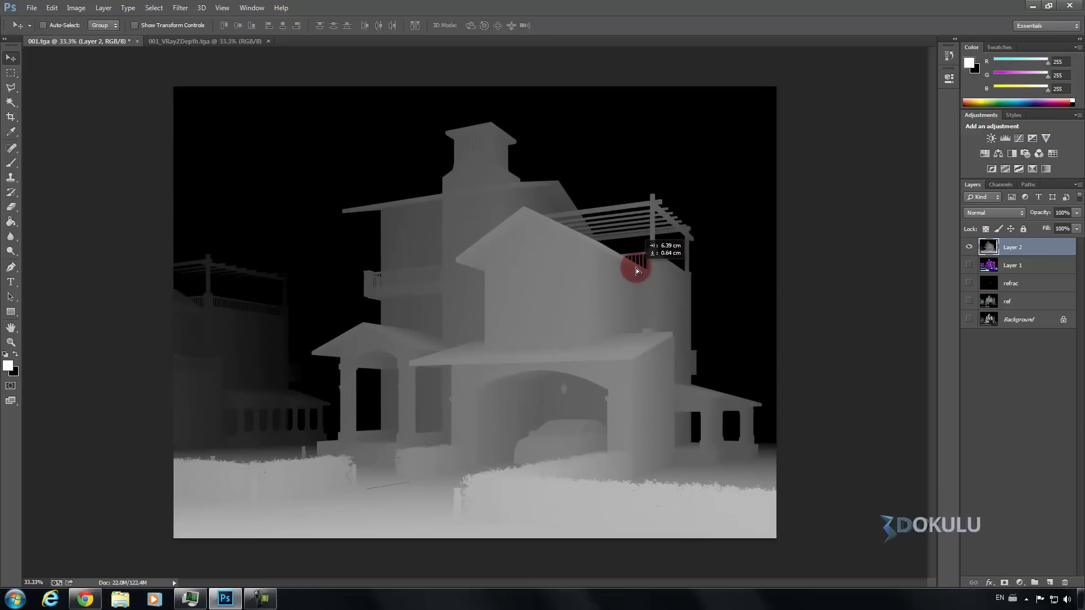
{"action": "left_click", "coordinate": [968, 247]}
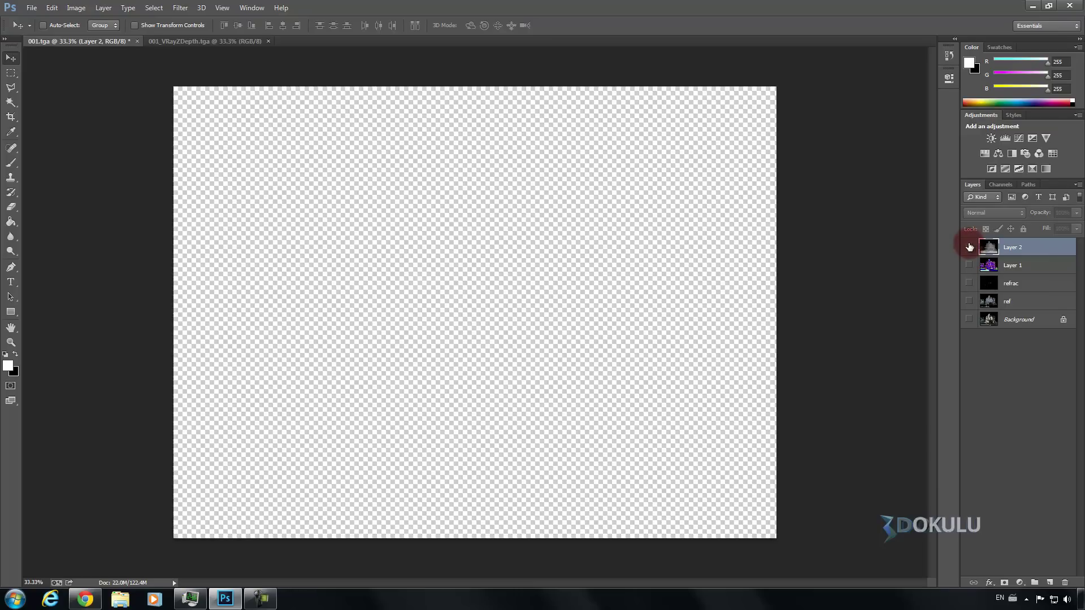
{"action": "double_click", "coordinate": [1027, 247]}
{"action": "type", "text": "z"}
{"action": "key", "text": "Return"}
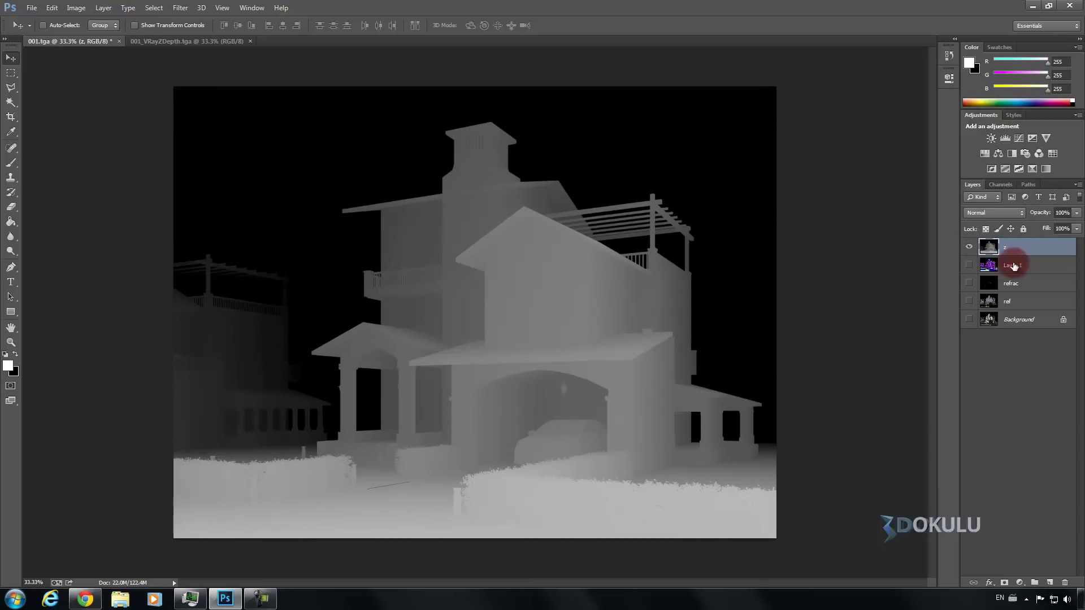
Rename Layer 1 to wcolor and move layer z down to just above Background
{"action": "double_click", "coordinate": [1017, 265]}
{"action": "type", "text": "wcolor"}
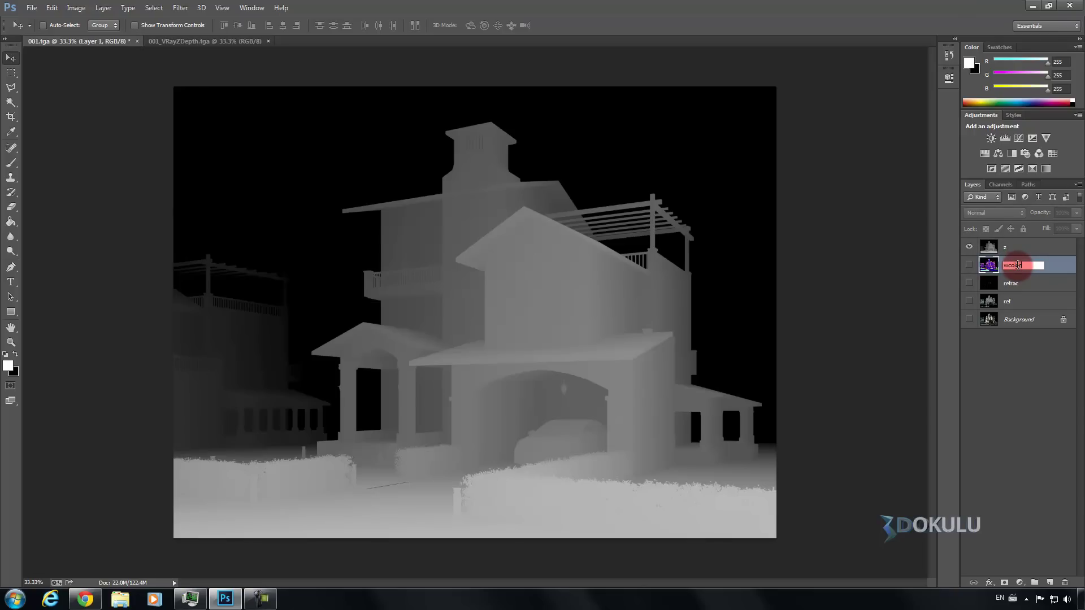
{"action": "key", "text": "Return"}
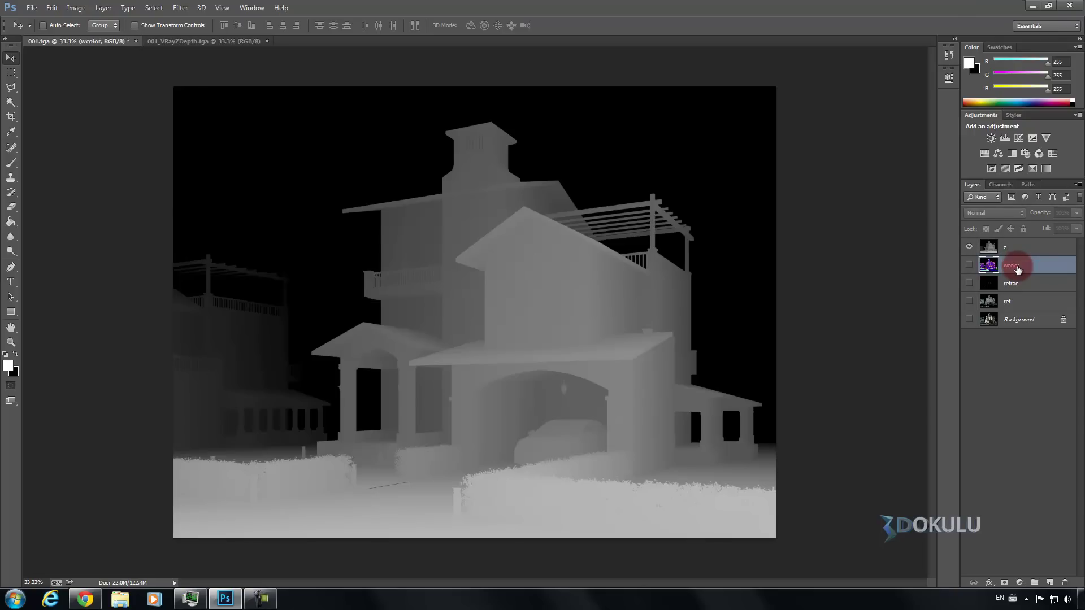
{"action": "left_click_drag", "start_coordinate": [1011, 247], "coordinate": [1019, 309]}
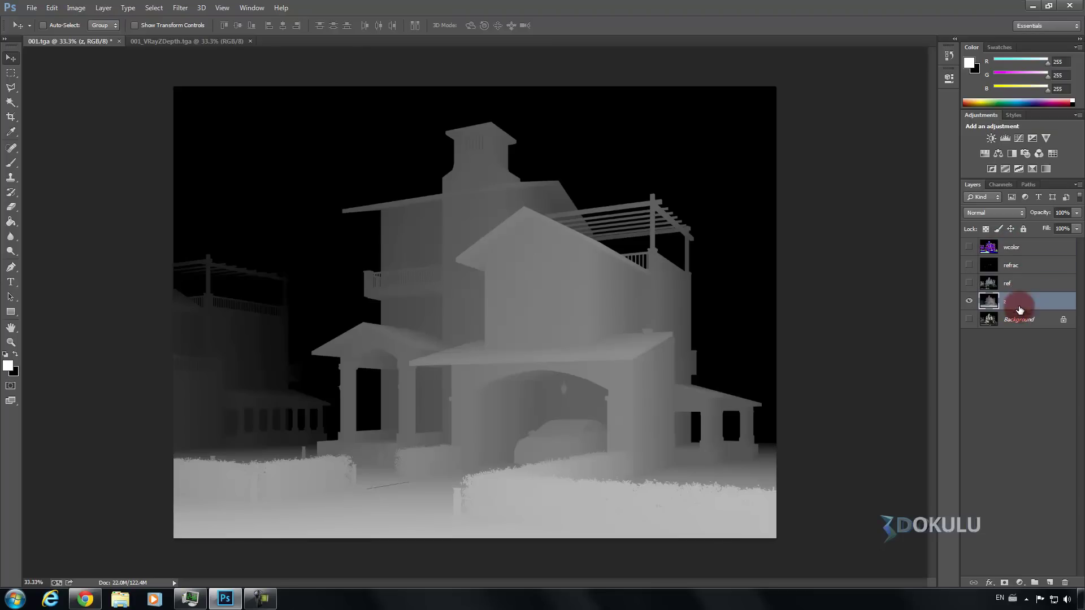
Show Background, hide z, duplicate Background and hide the original Background layer
{"action": "left_click", "coordinate": [1017, 320]}
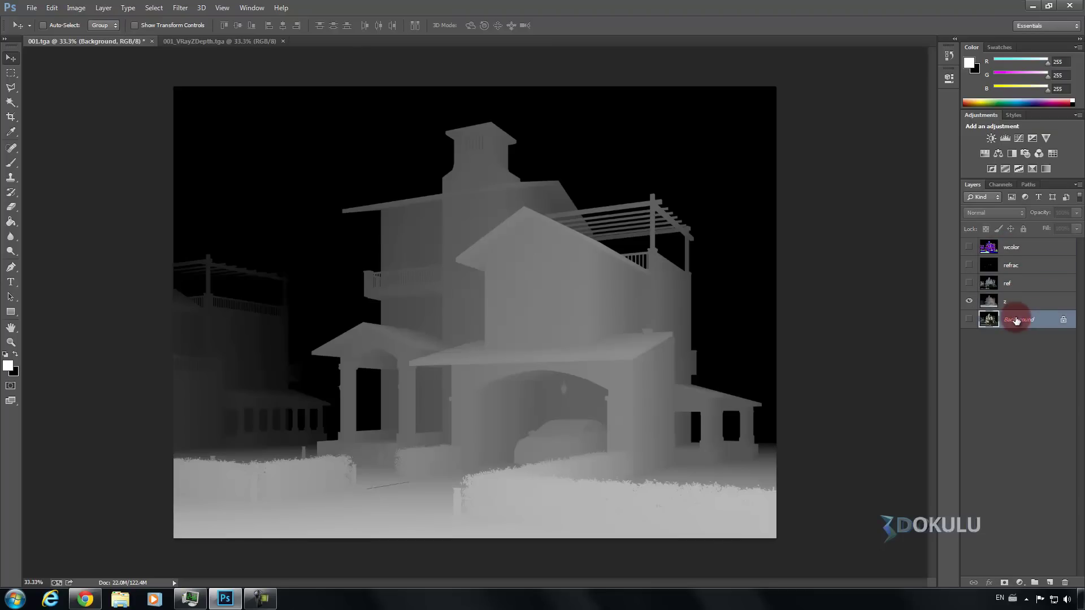
{"action": "left_click", "coordinate": [969, 320]}
{"action": "left_click", "coordinate": [968, 301]}
{"action": "left_click_drag", "start_coordinate": [1031, 323], "coordinate": [1048, 581]}
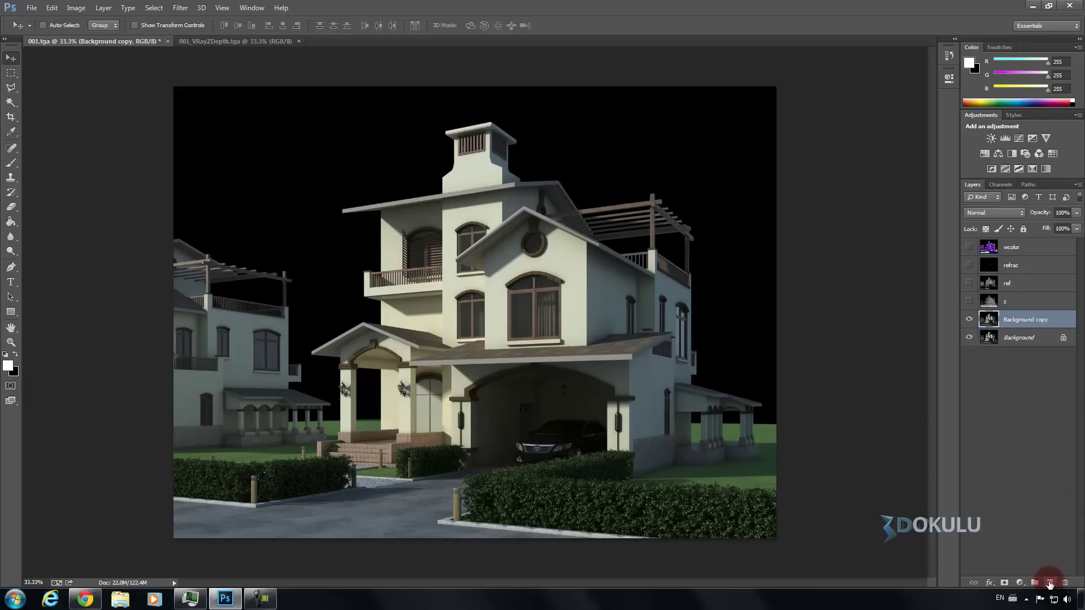
{"action": "left_click", "coordinate": [1005, 338]}
{"action": "left_click", "coordinate": [969, 337]}
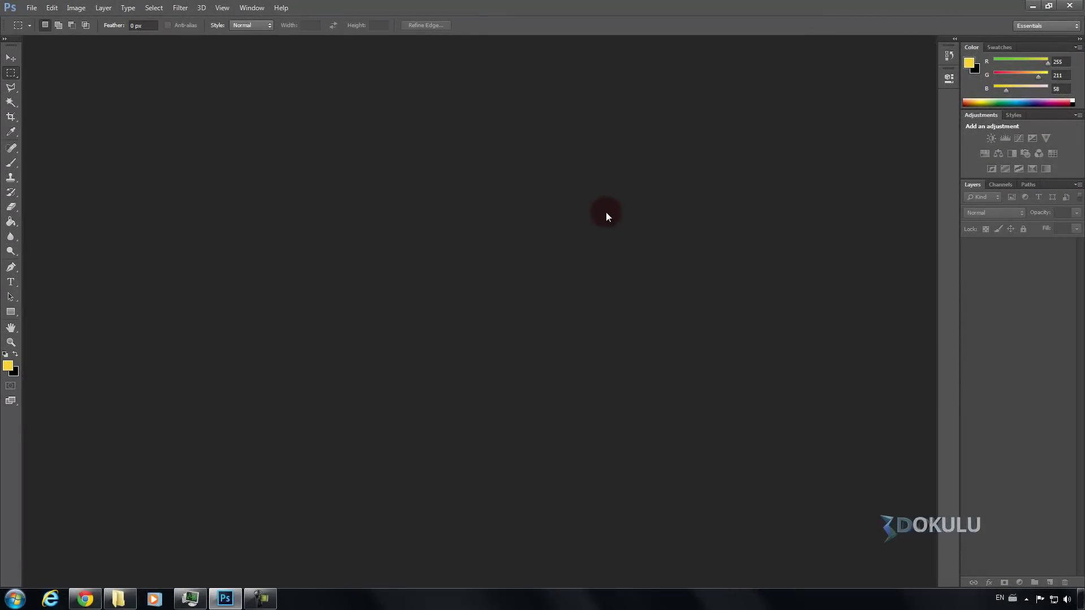
Open all five 002 render pass files from the render folder
{"action": "double_click", "coordinate": [414, 270]}
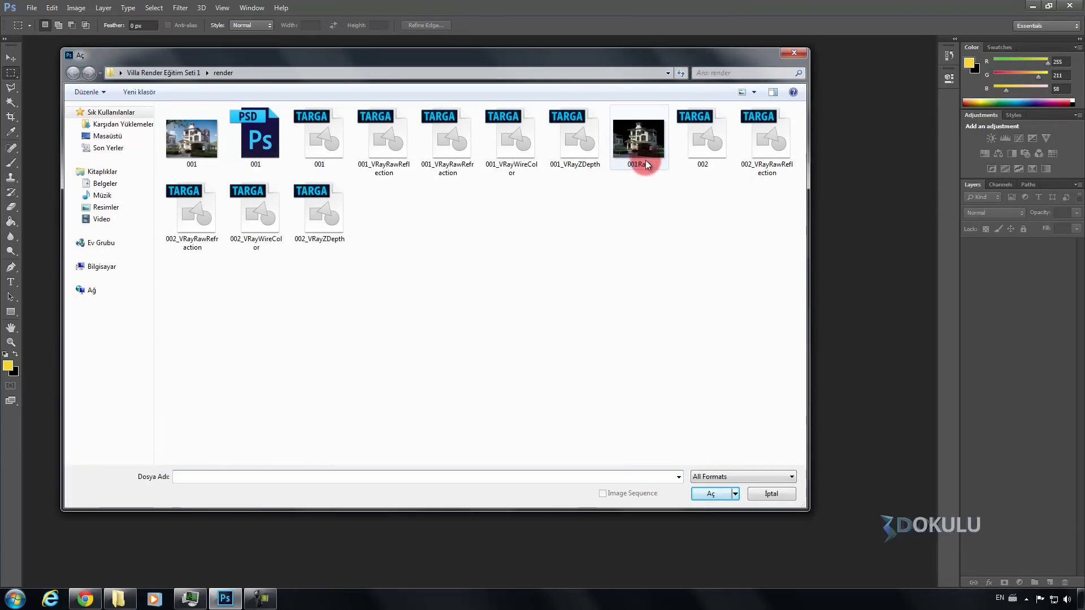
{"action": "left_click", "coordinate": [677, 164]}
{"action": "left_click", "coordinate": [347, 234], "text": "shift"}
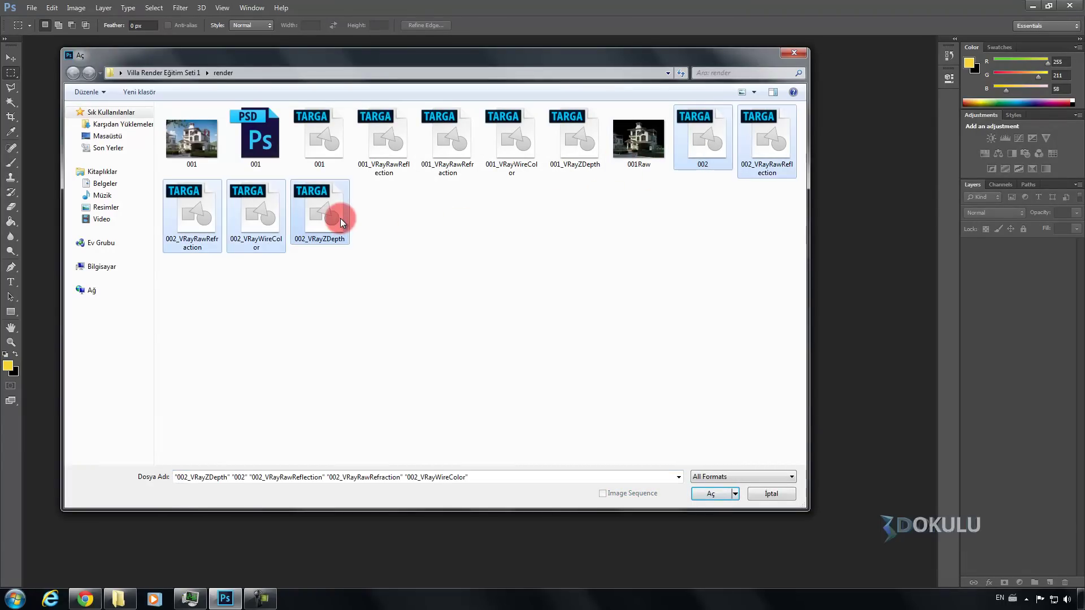
{"action": "left_click", "coordinate": [715, 494]}
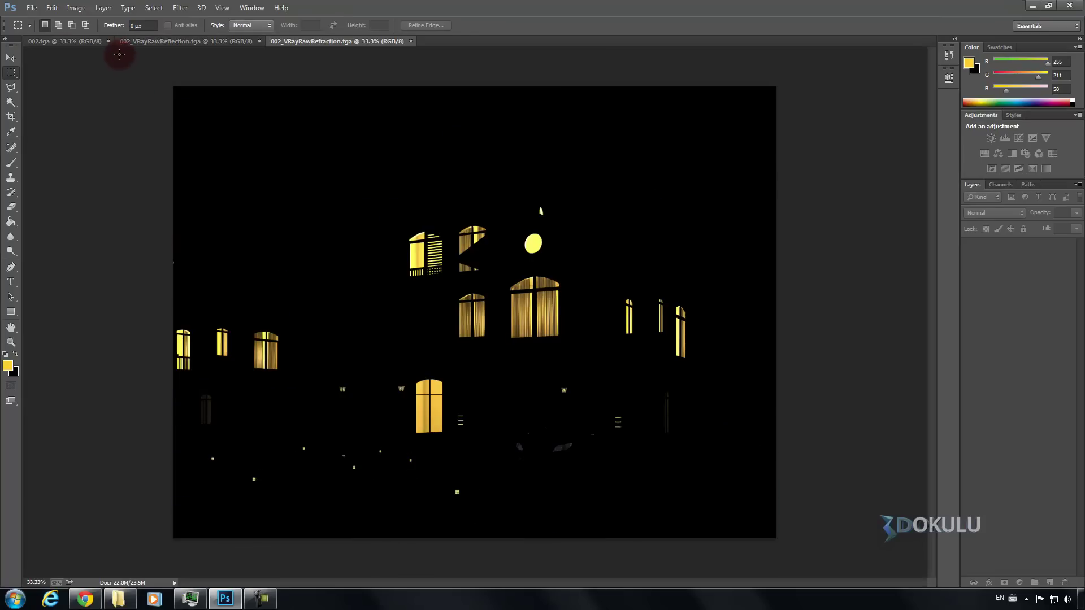
Move the 002 ZDepth pass into 002.tga as Layer 1
{"action": "left_click", "coordinate": [8, 59]}
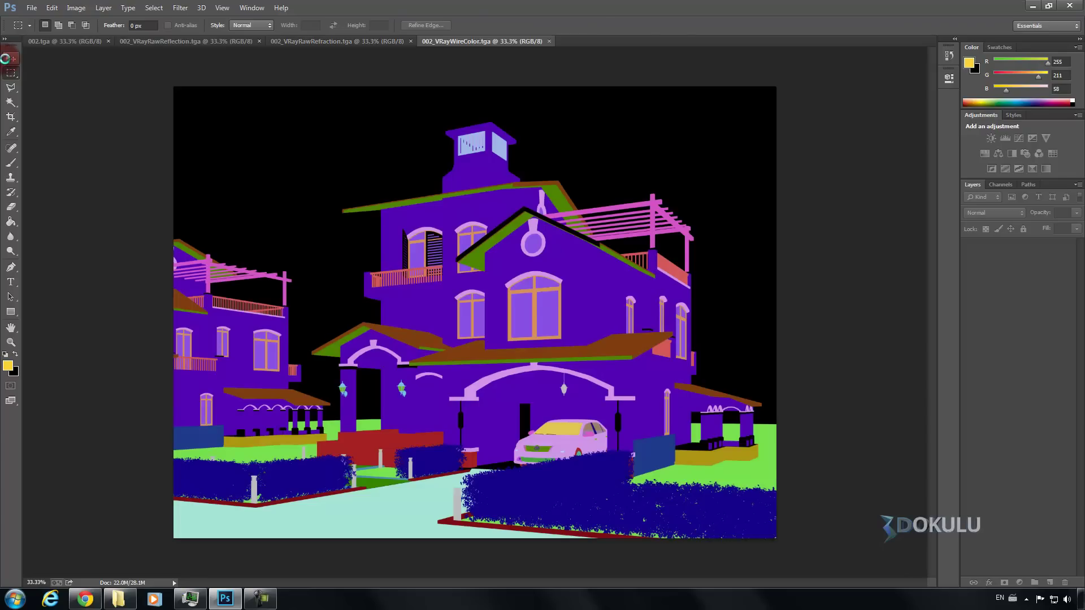
{"action": "mouse_move", "coordinate": [230, 41]}
{"action": "left_mouse_down"}
{"action": "mouse_move", "coordinate": [340, 138]}
{"action": "mouse_move", "coordinate": [279, 124]}
{"action": "left_mouse_up"}
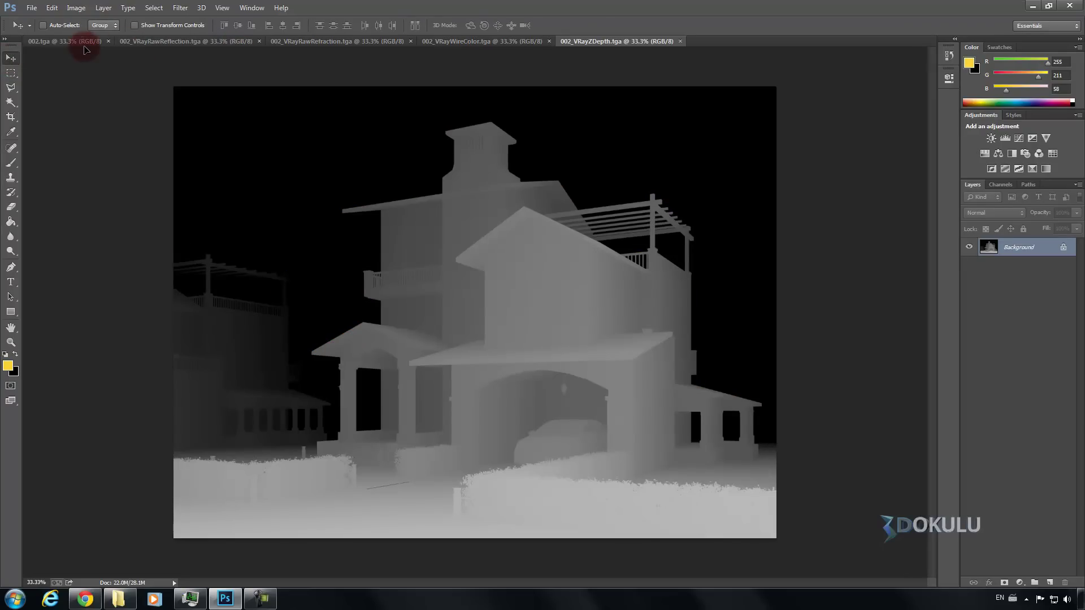
{"action": "left_click_drag", "start_coordinate": [316, 163], "coordinate": [421, 199]}
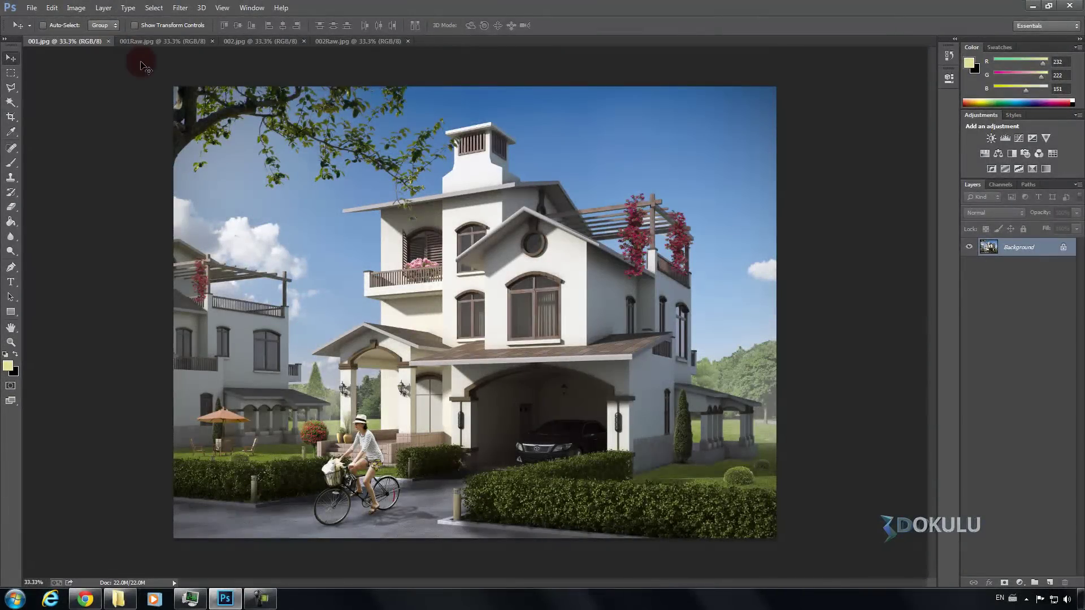
{"action": "left_click", "coordinate": [138, 43]}
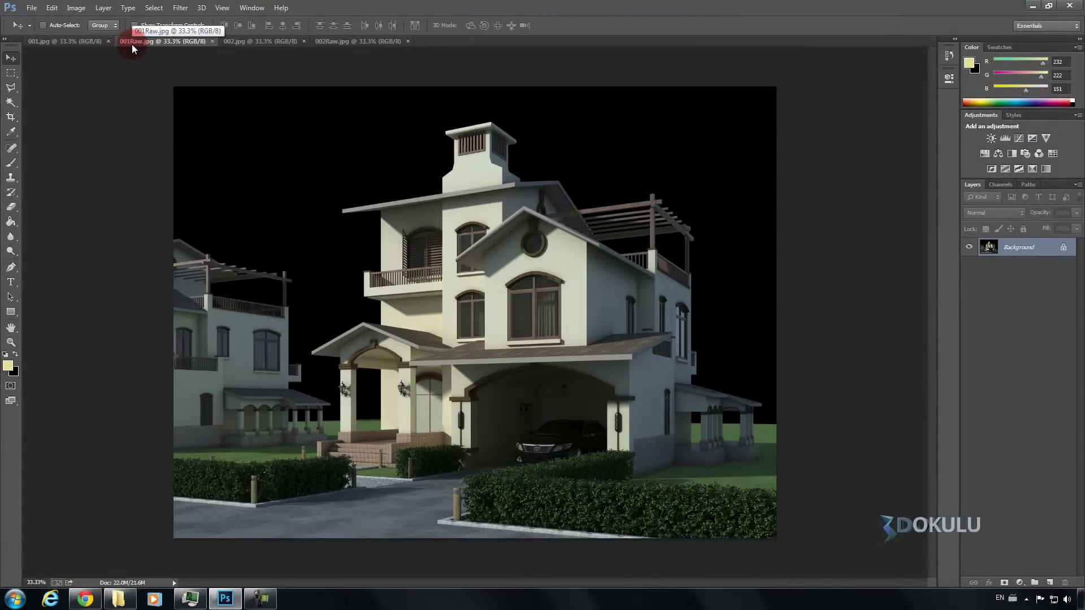
{"action": "left_click", "coordinate": [80, 40]}
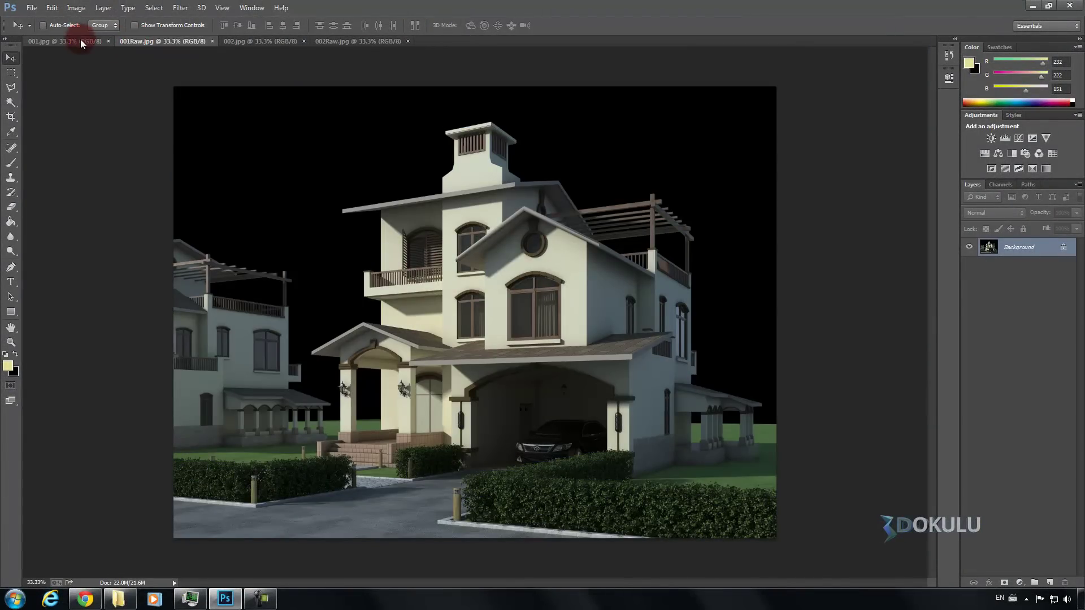
{"action": "left_click", "coordinate": [80, 40]}
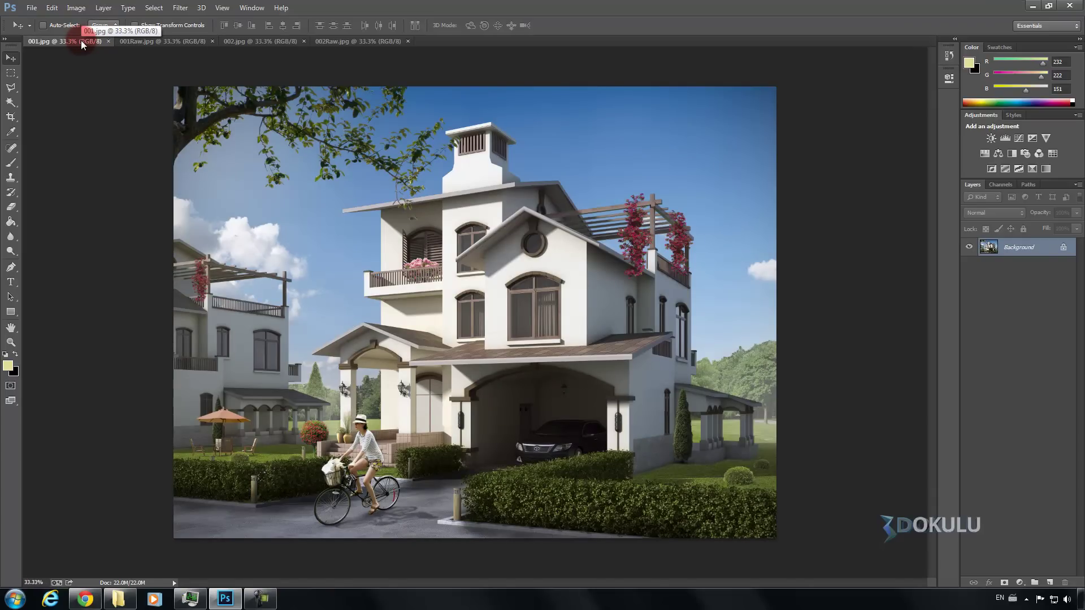
{"action": "left_click", "coordinate": [151, 42]}
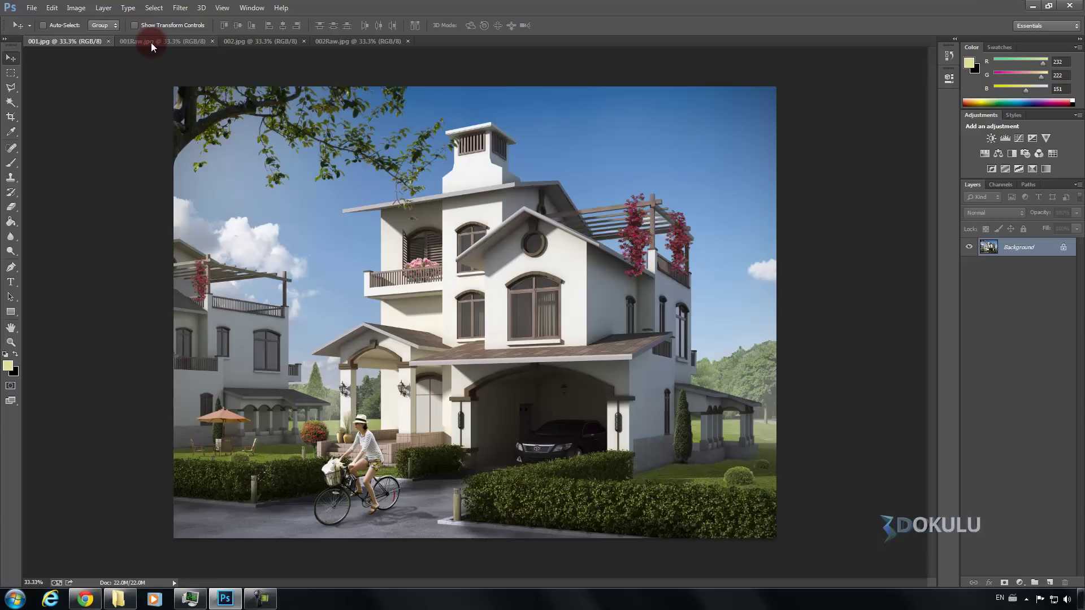
Compare the finished dusk image 002.jpg against its raw render 002Raw.jpg
{"action": "left_click", "coordinate": [259, 42]}
{"action": "left_click", "coordinate": [256, 41]}
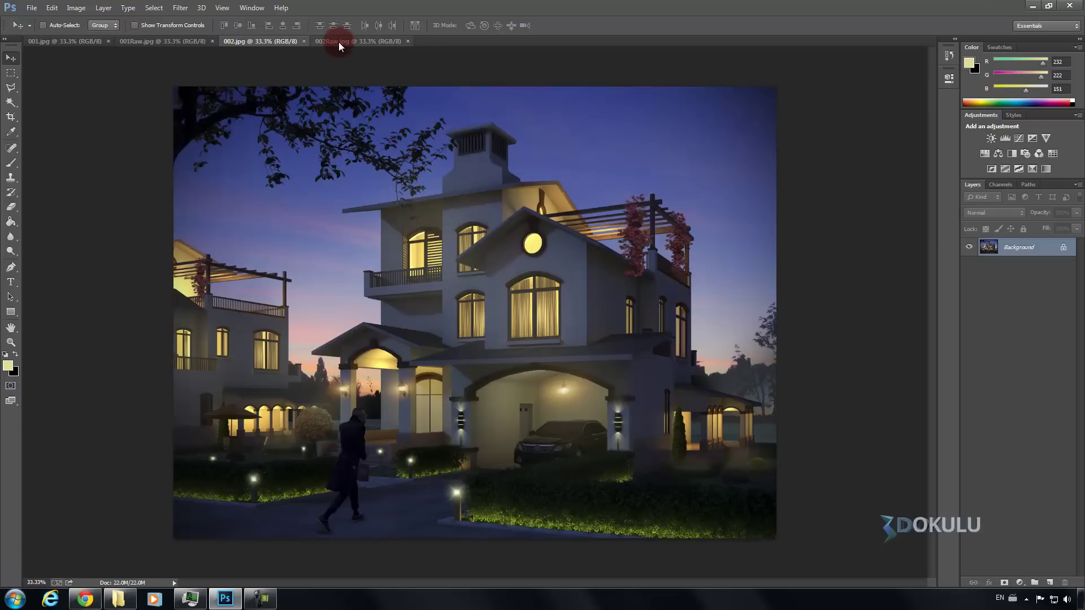
{"action": "left_click", "coordinate": [338, 42]}
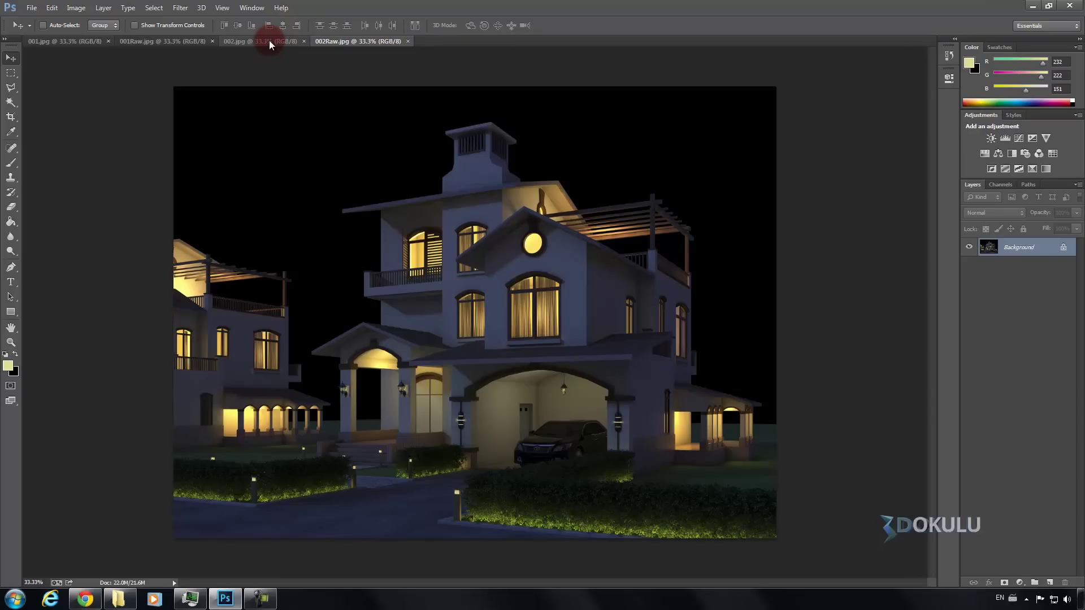
{"action": "left_click", "coordinate": [269, 40]}
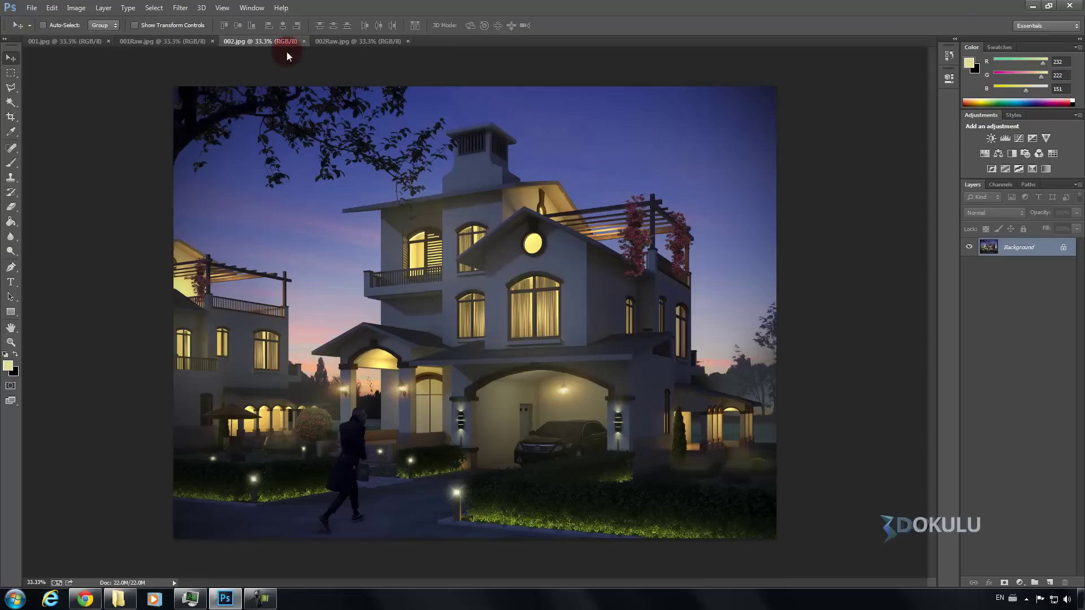
{"action": "left_click", "coordinate": [331, 42]}
{"action": "left_click", "coordinate": [273, 41]}
Compare daytime 001.jpg with 001Raw, then return to the finished dusk image 002.jpg
{"action": "left_click", "coordinate": [172, 39]}
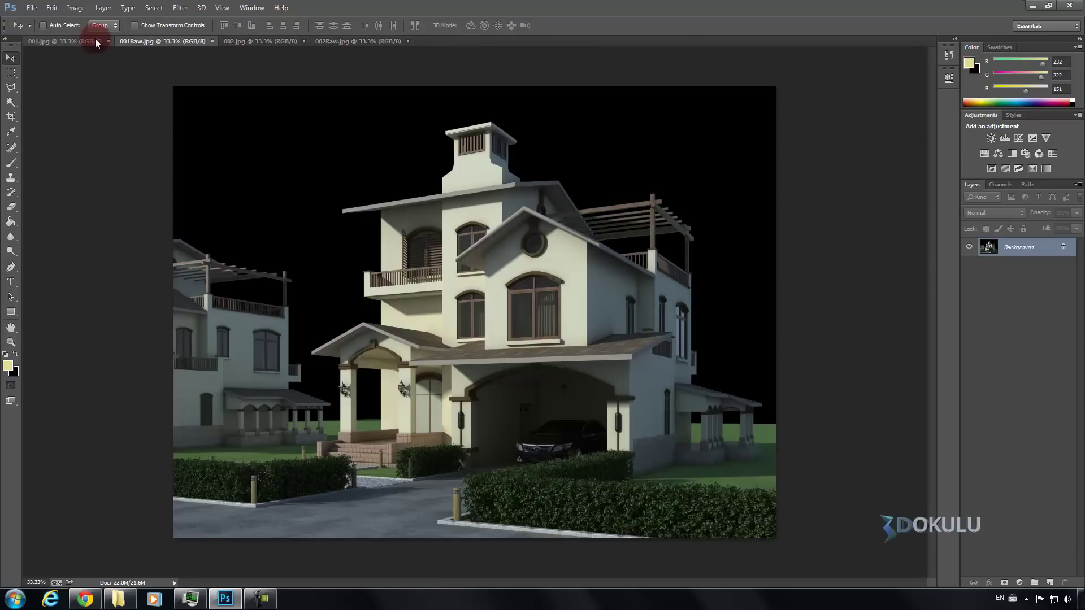
{"action": "left_click", "coordinate": [88, 41]}
{"action": "left_click", "coordinate": [144, 41]}
{"action": "left_click", "coordinate": [283, 41]}
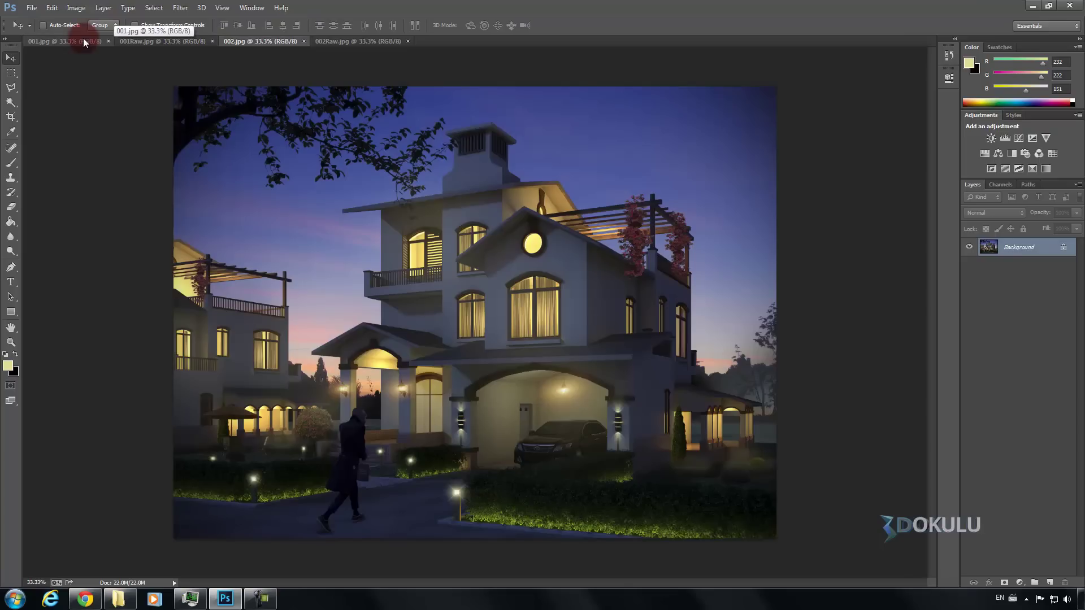